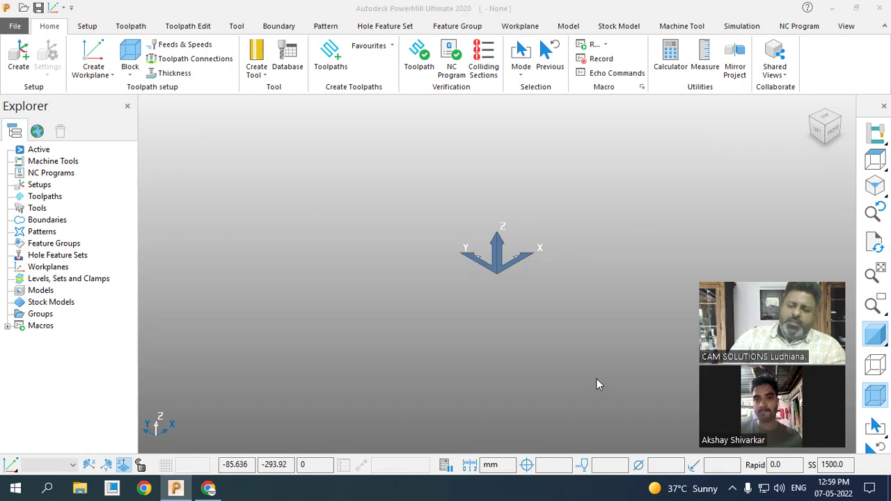
Start importing a model and browse to the Mill folder inside Examples on the DATA (F:) drive.
{"action": "left_click", "coordinate": [41, 291]}
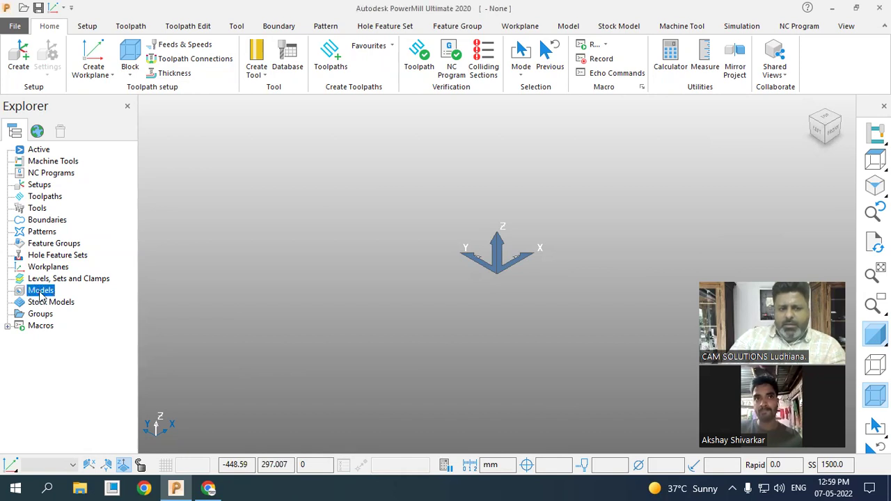
{"action": "right_click", "coordinate": [40, 294]}
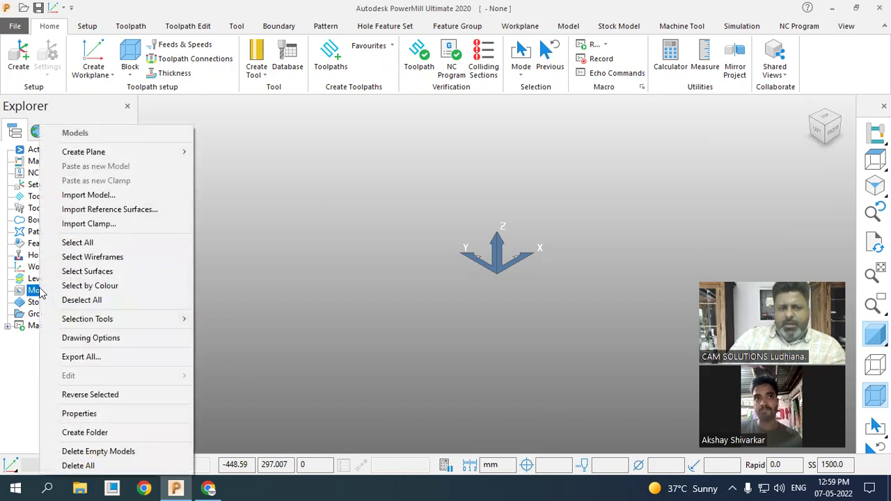
{"action": "left_click", "coordinate": [90, 196]}
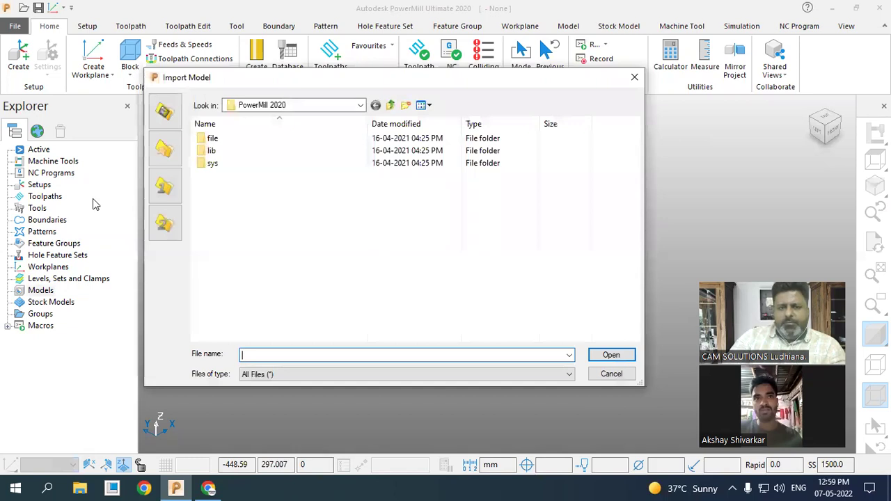
{"action": "left_click", "coordinate": [306, 110]}
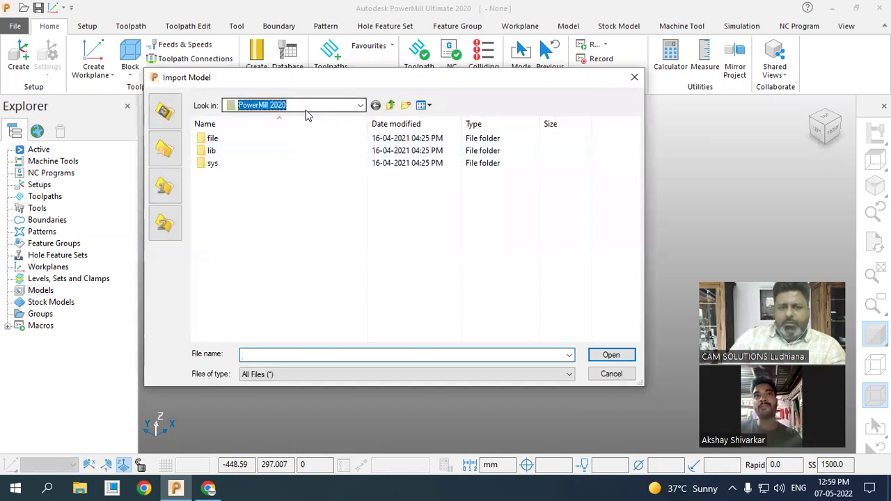
{"action": "left_click", "coordinate": [331, 313]}
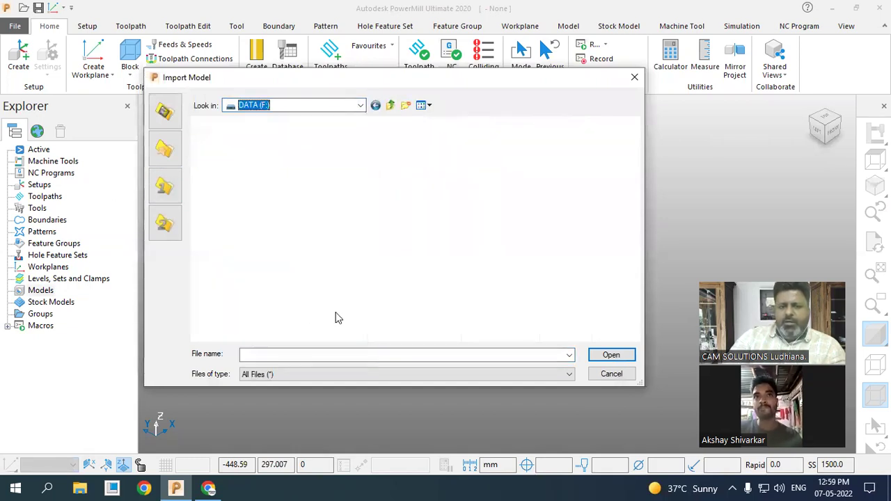
{"action": "scroll", "coordinate": [352, 295], "scroll_direction": "down", "scroll_amount": 2}
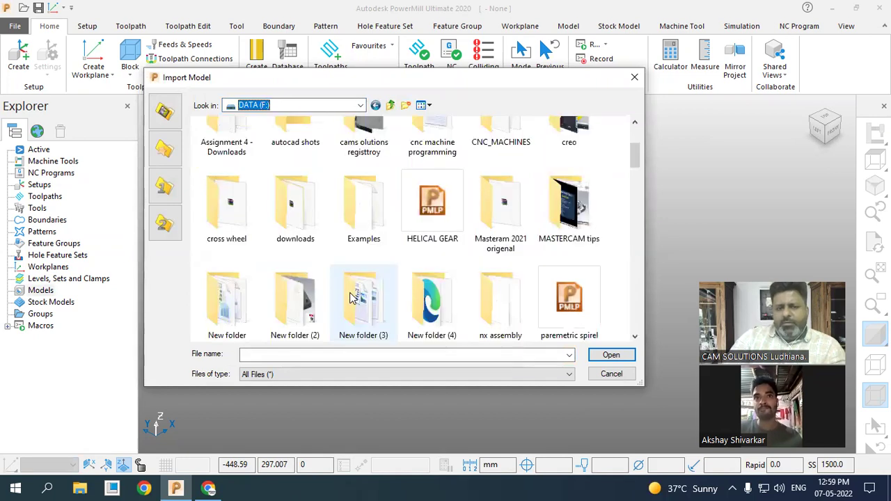
{"action": "double_click", "coordinate": [355, 209]}
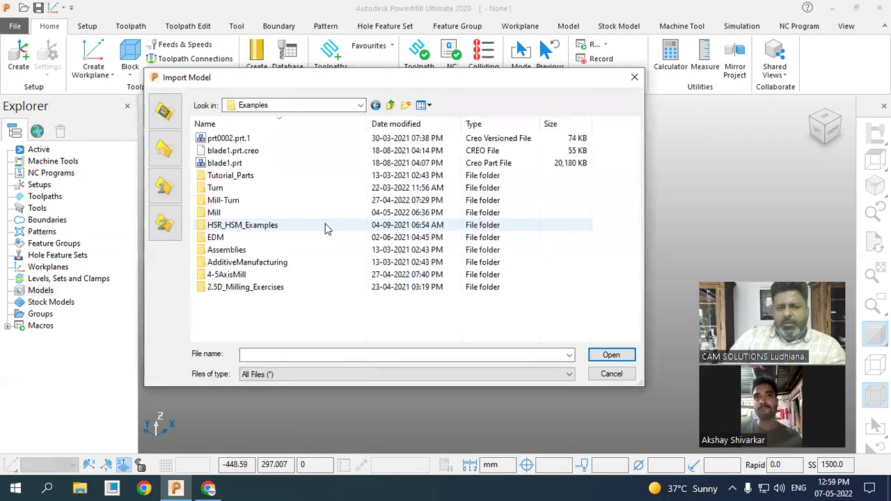
{"action": "double_click", "coordinate": [214, 212]}
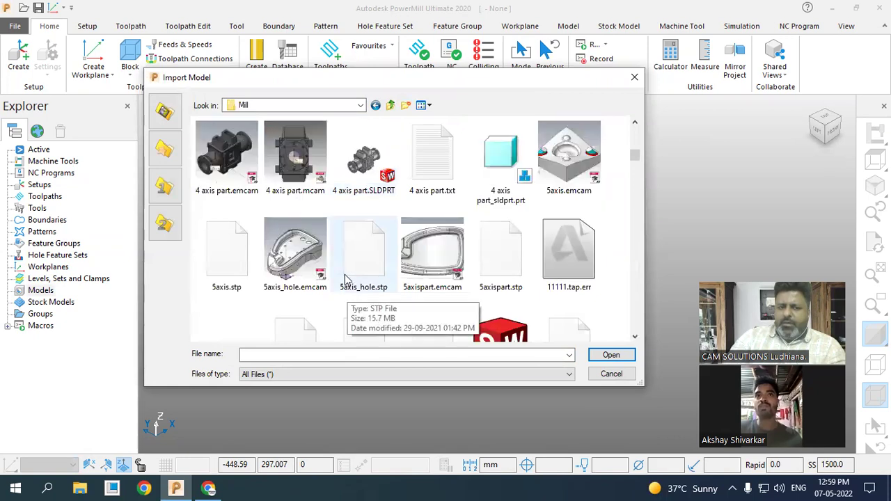
Import TrimPlate.SLDPRT from the Mill folder and close the translation report.
{"action": "scroll", "coordinate": [345, 279], "scroll_direction": "down", "scroll_amount": 10}
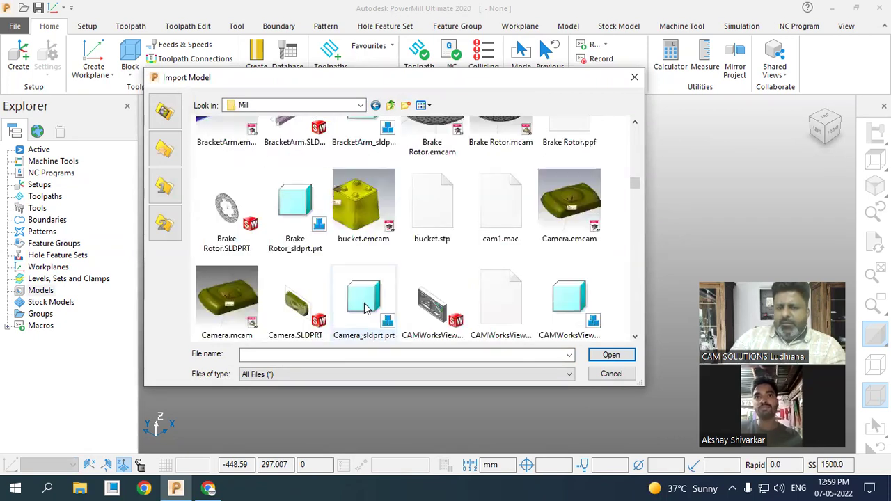
{"action": "scroll", "coordinate": [363, 313], "scroll_direction": "down", "scroll_amount": 8}
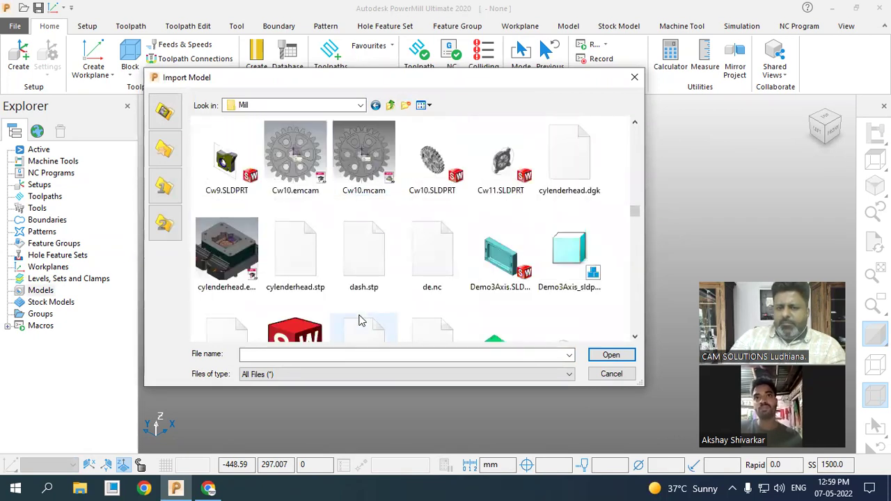
{"action": "scroll", "coordinate": [361, 321], "scroll_direction": "down", "scroll_amount": 12}
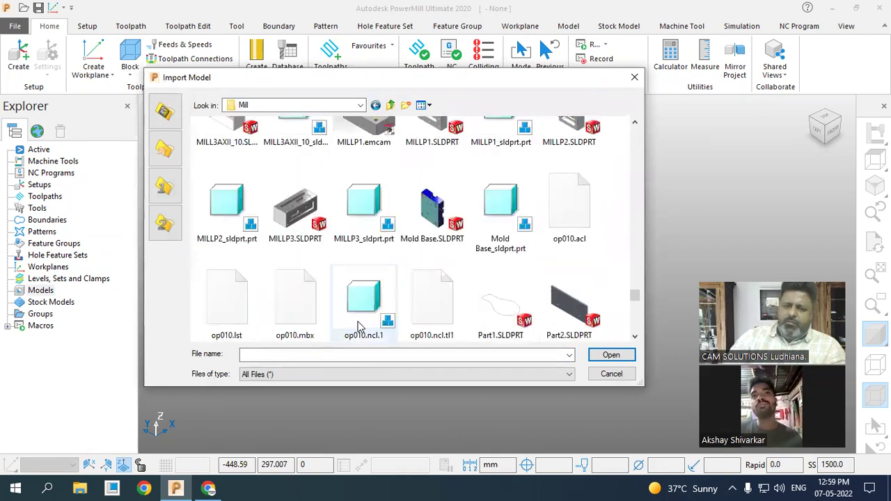
{"action": "scroll", "coordinate": [360, 324], "scroll_direction": "up", "scroll_amount": 3}
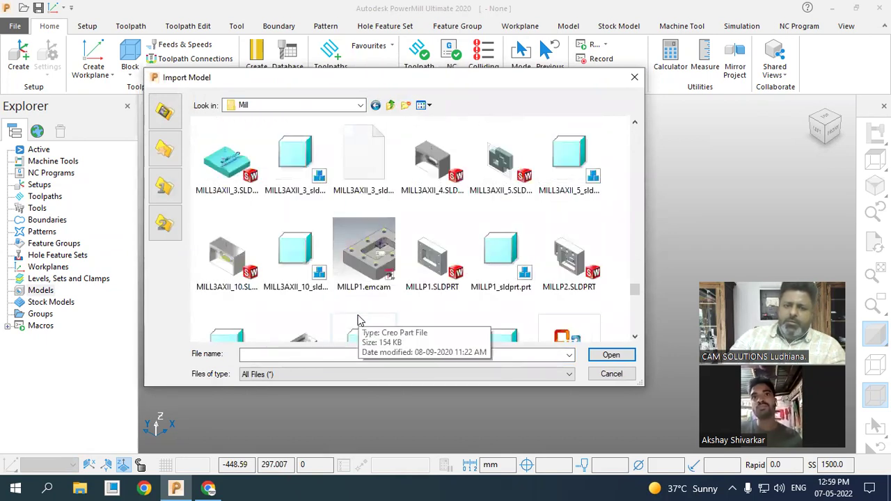
{"action": "scroll", "coordinate": [360, 321], "scroll_direction": "down", "scroll_amount": 8}
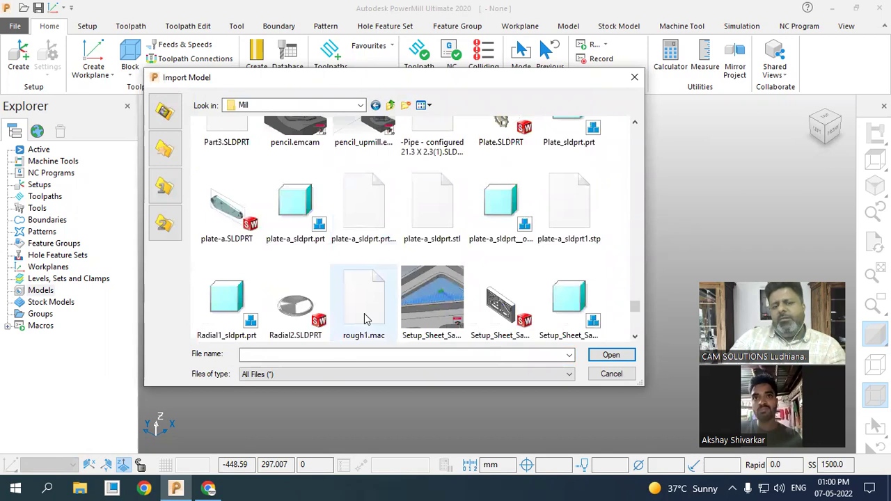
{"action": "scroll", "coordinate": [364, 319], "scroll_direction": "down", "scroll_amount": 9}
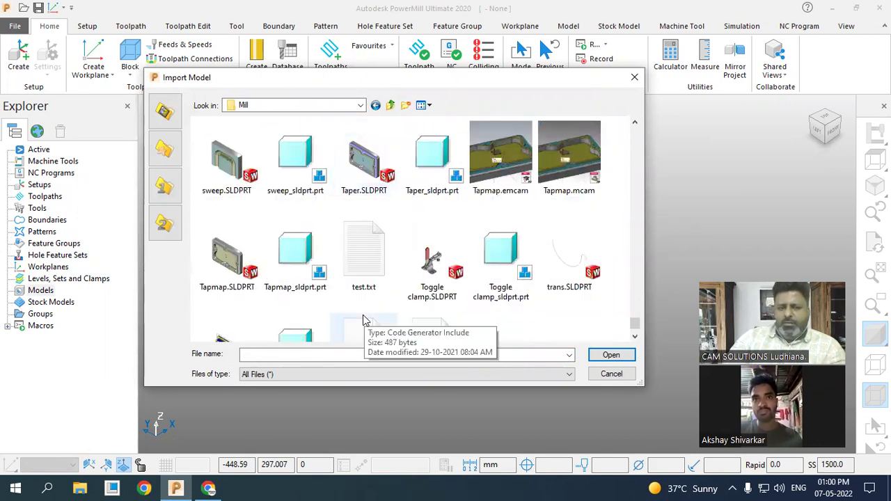
{"action": "scroll", "coordinate": [362, 315], "scroll_direction": "down", "scroll_amount": 2}
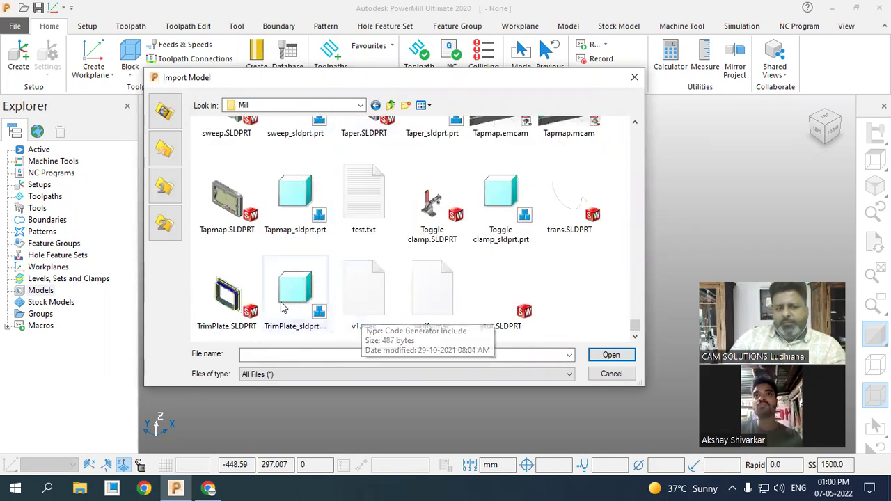
{"action": "left_click", "coordinate": [222, 302]}
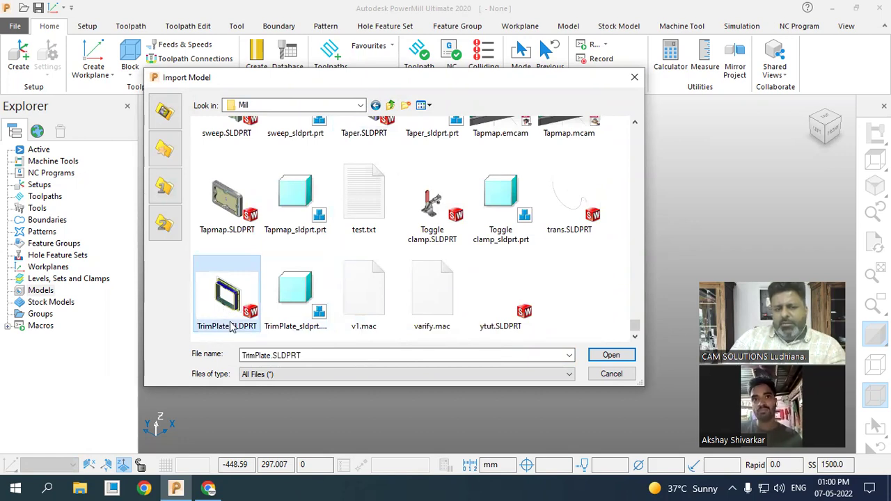
{"action": "left_click", "coordinate": [595, 355]}
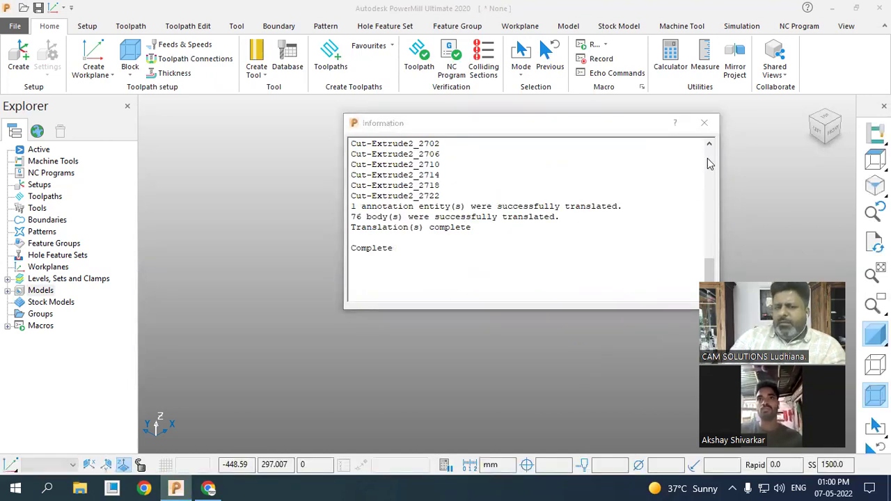
{"action": "left_click", "coordinate": [704, 123]}
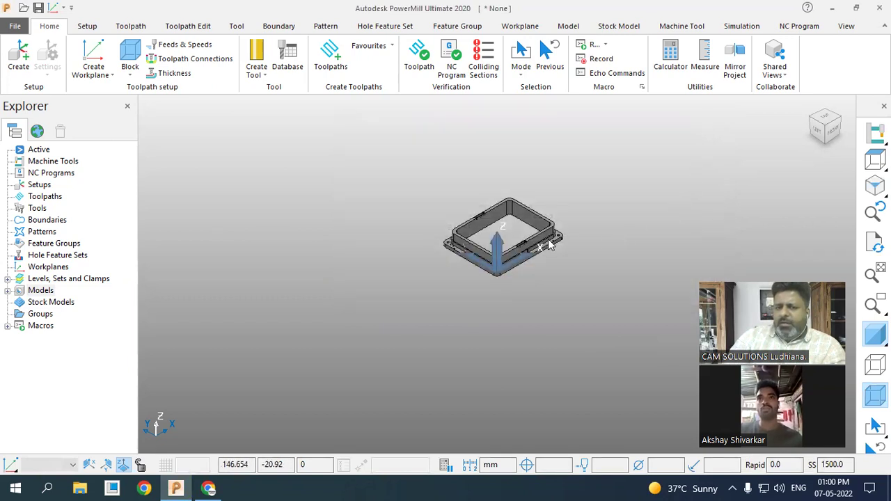
Display the imported trim plate with Multicolour shade.
{"action": "scroll", "coordinate": [535, 236], "scroll_direction": "up", "scroll_amount": 2}
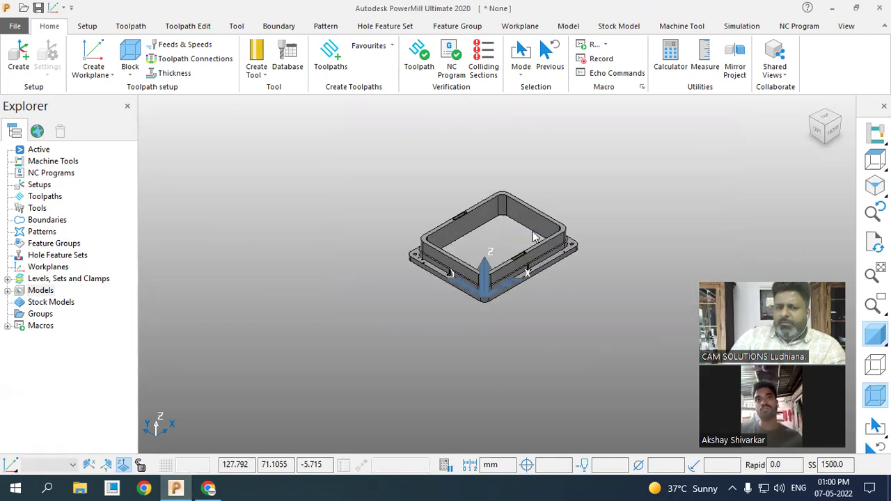
{"action": "scroll", "coordinate": [533, 236], "scroll_direction": "up", "scroll_amount": 2}
{"action": "scroll", "coordinate": [531, 237], "scroll_direction": "up", "scroll_amount": 1}
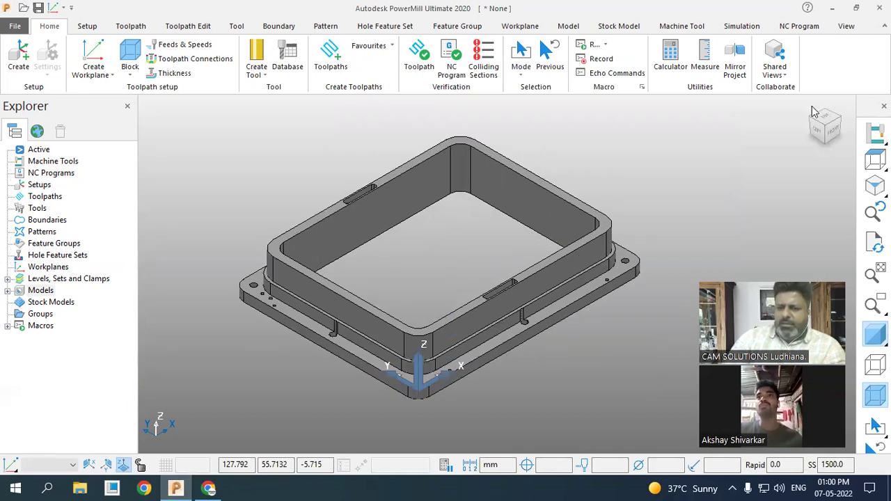
{"action": "mouse_move", "coordinate": [875, 335]}
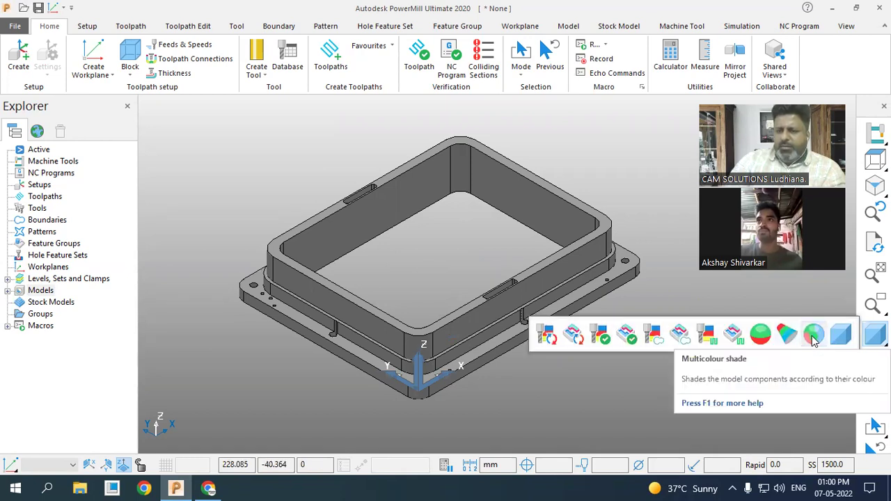
{"action": "left_click", "coordinate": [812, 336]}
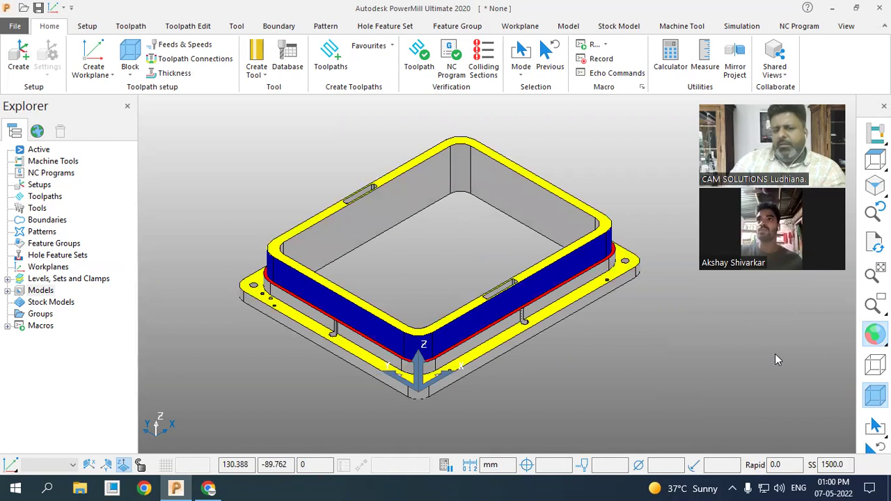
Switch the trim plate to plain shading and back to Multicolour shade to compare the two.
{"action": "mouse_move", "coordinate": [875, 335]}
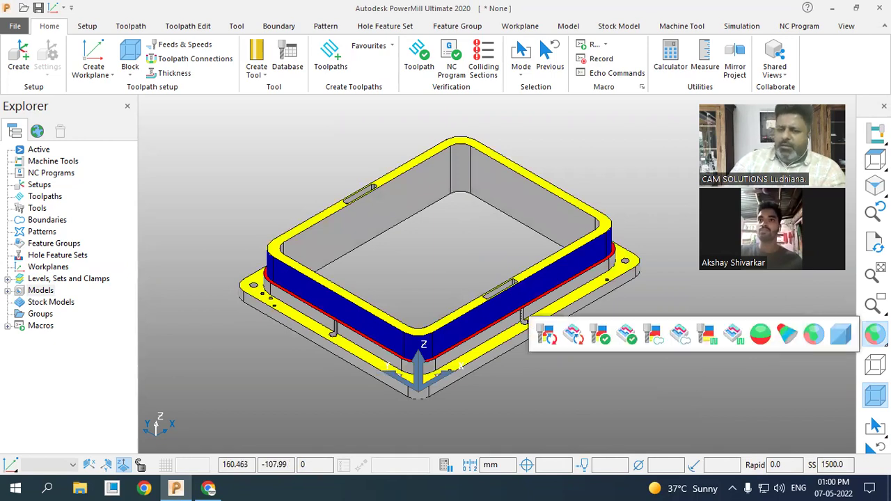
{"action": "left_click", "coordinate": [843, 341]}
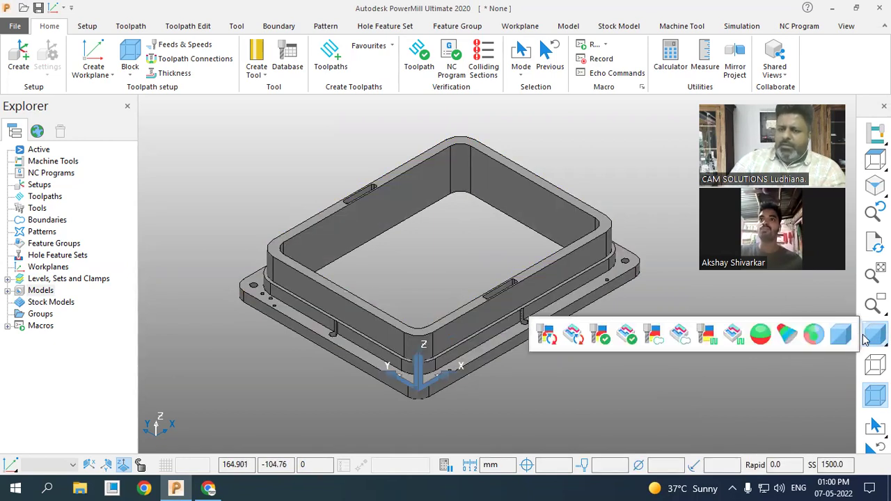
{"action": "left_click", "coordinate": [812, 336]}
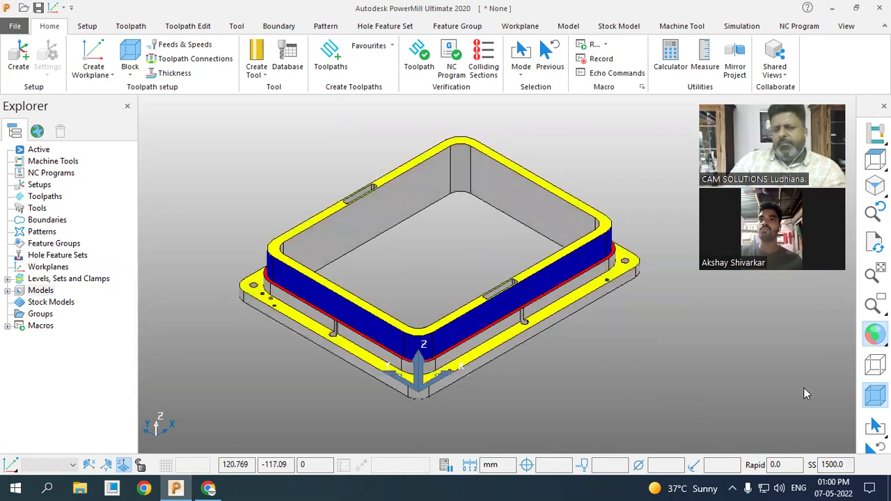
Turn on the model's wireframe, try it with plain shading, and turn shading off to leave only the wireframe.
{"action": "left_click", "coordinate": [868, 362]}
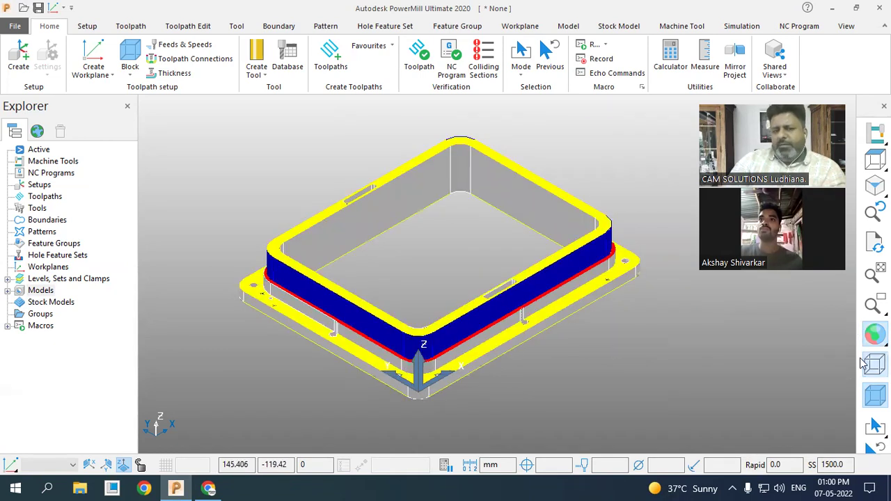
{"action": "left_click", "coordinate": [843, 336]}
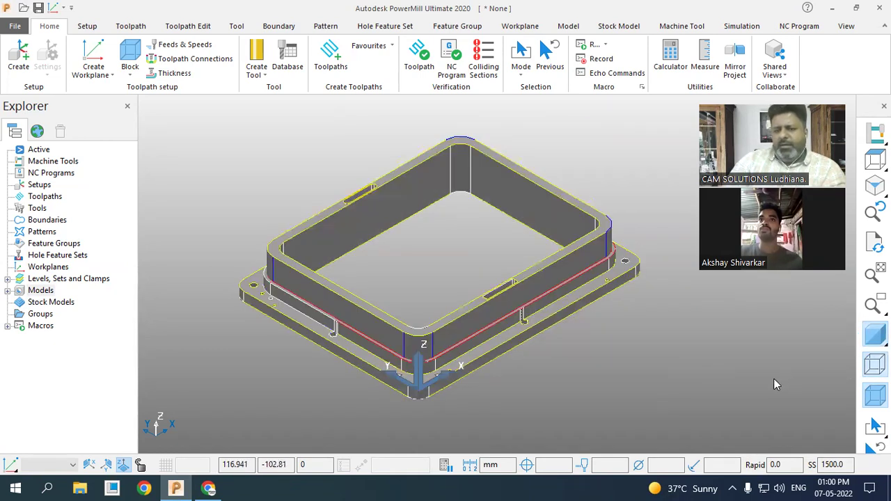
{"action": "left_click", "coordinate": [875, 336]}
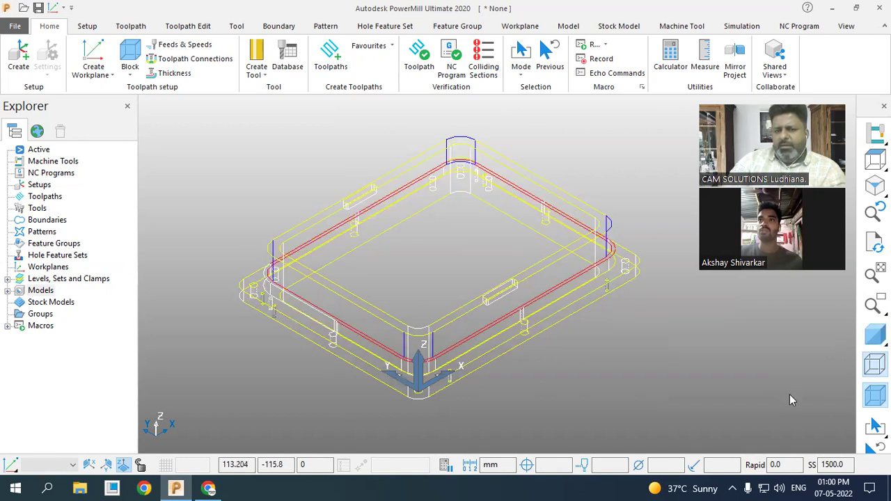
{"action": "mouse_move", "coordinate": [630, 379]}
{"action": "middle_mouse_down"}
{"action": "mouse_move", "coordinate": [628, 346]}
{"action": "mouse_move", "coordinate": [637, 370]}
{"action": "mouse_move", "coordinate": [668, 365]}
{"action": "middle_mouse_up"}
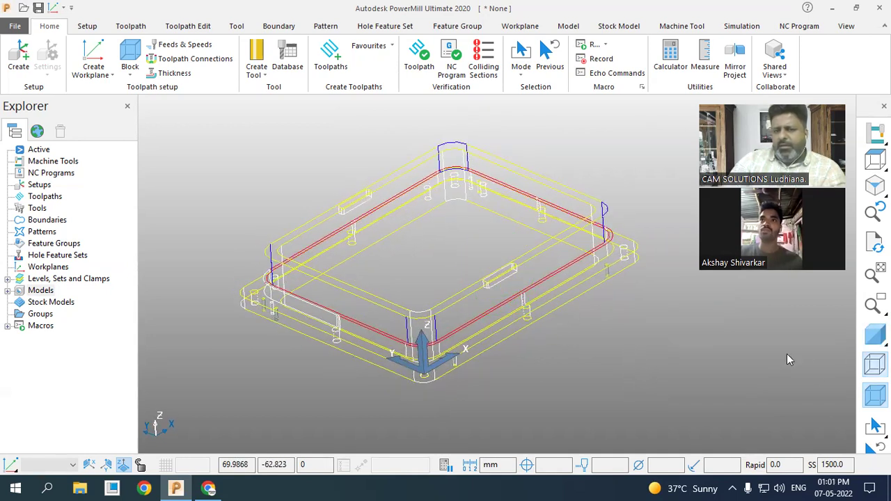
Toggle plain shading and wireframe on and off separately, ending with both displayed on the trim plate.
{"action": "left_click", "coordinate": [867, 340]}
{"action": "left_click", "coordinate": [874, 363]}
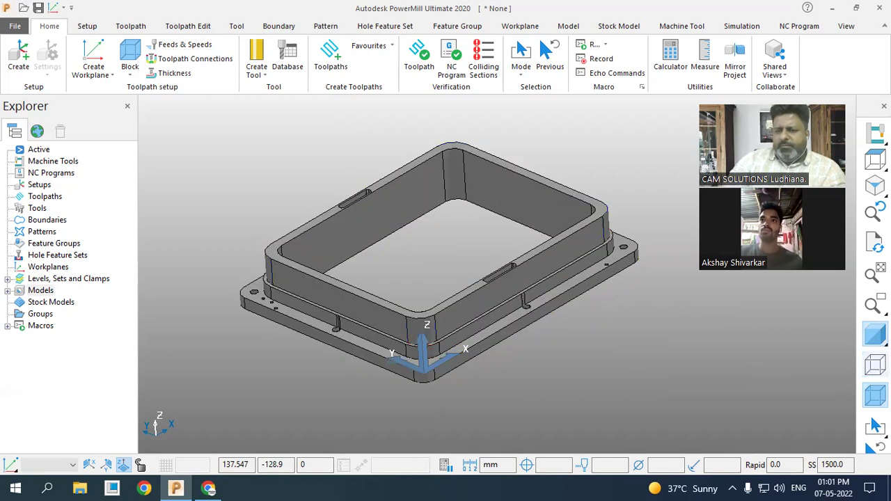
{"action": "left_click", "coordinate": [875, 362]}
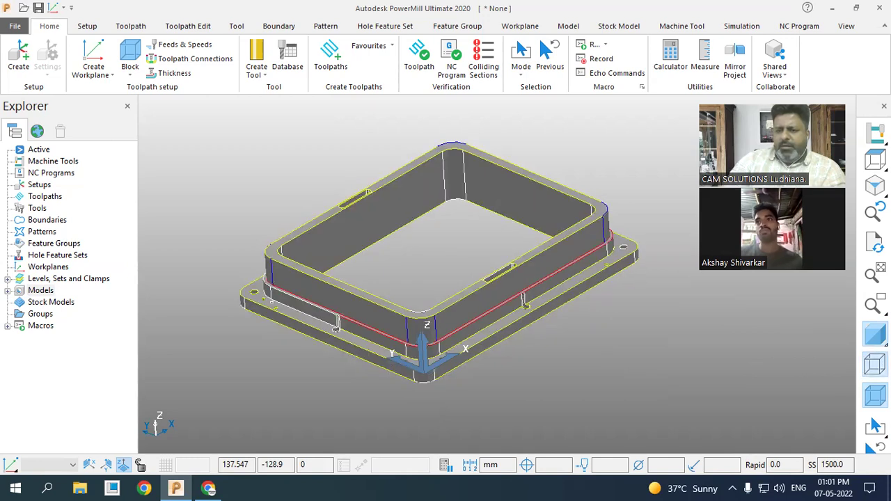
{"action": "left_click", "coordinate": [875, 336]}
{"action": "left_click", "coordinate": [875, 362]}
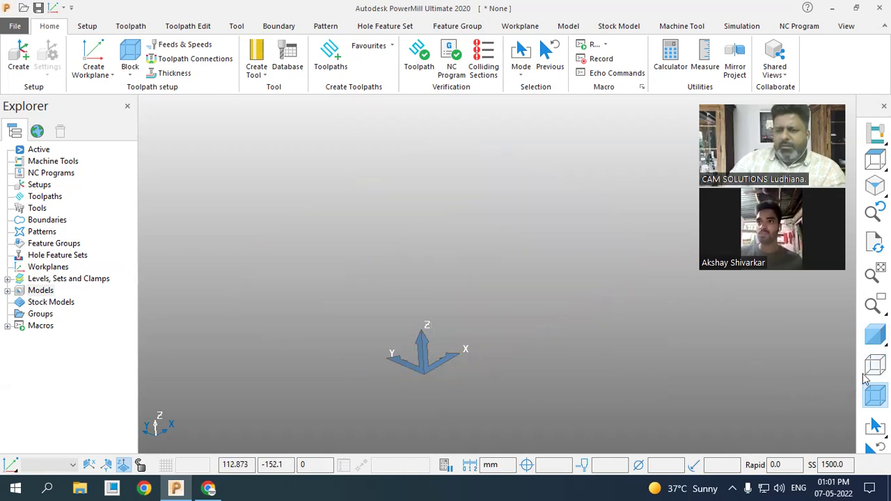
{"action": "left_click", "coordinate": [875, 363]}
{"action": "left_click", "coordinate": [874, 336]}
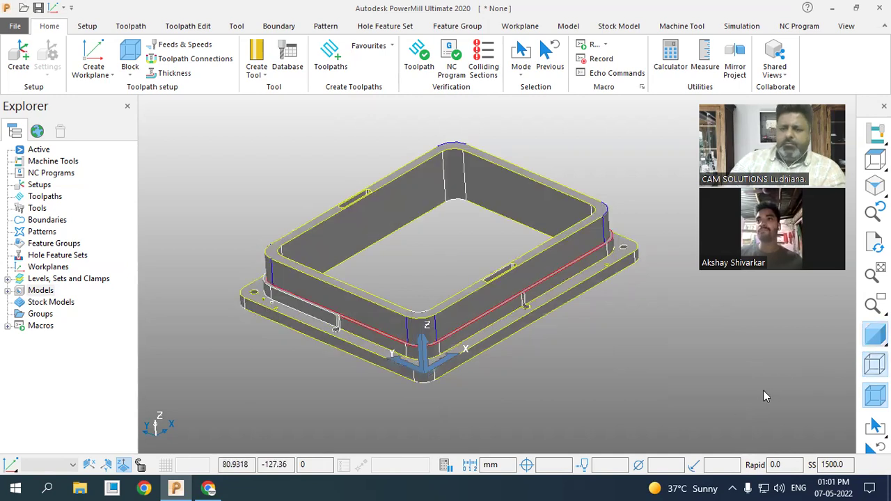
Apply Multicolour shade to the trim plate again and hide its wireframe.
{"action": "mouse_move", "coordinate": [875, 336]}
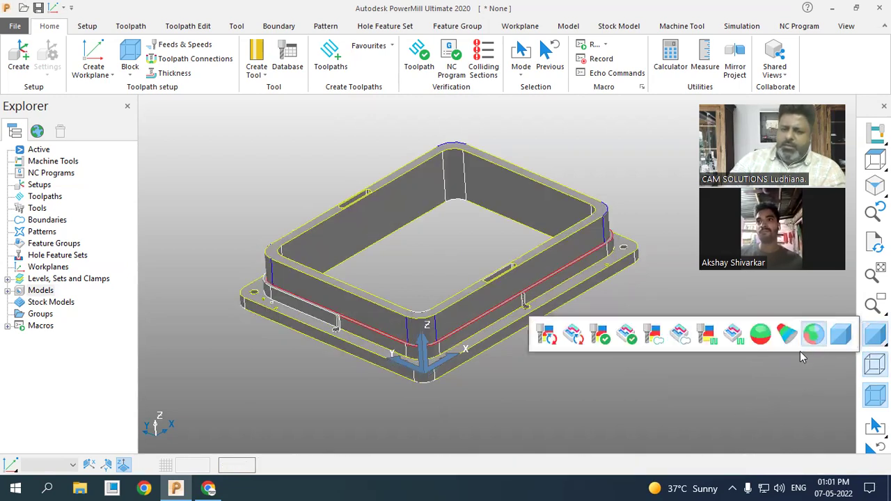
{"action": "left_click", "coordinate": [812, 329]}
{"action": "left_click", "coordinate": [874, 363]}
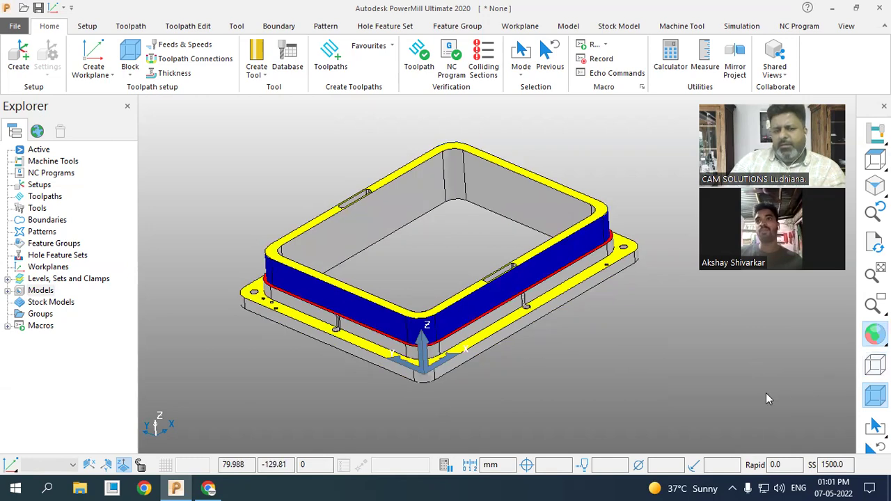
Switch the trim plate from Multicolour shade to plain shading.
{"action": "mouse_move", "coordinate": [870, 345]}
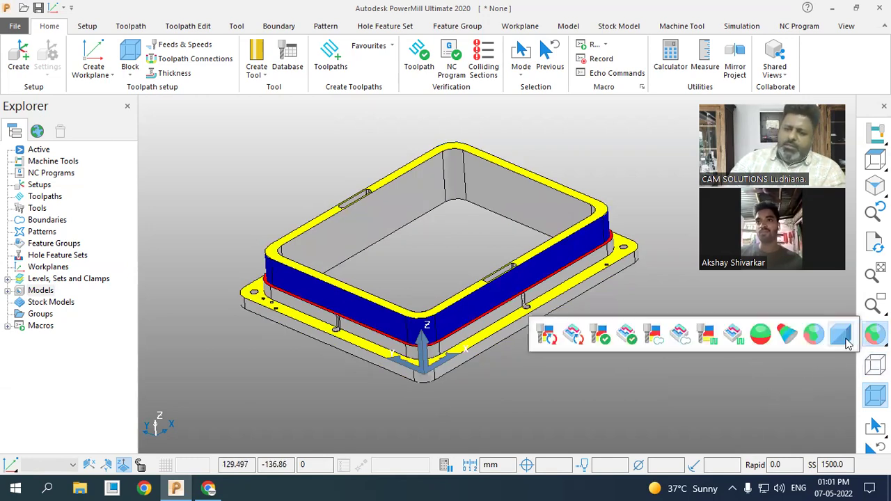
{"action": "left_click", "coordinate": [840, 334]}
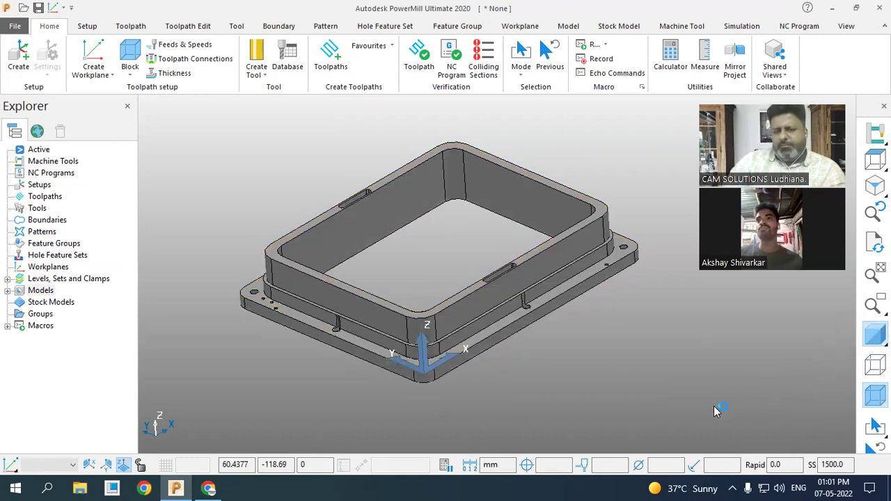
{"action": "scroll", "coordinate": [667, 413], "scroll_direction": "down", "scroll_amount": 2}
{"action": "scroll", "coordinate": [669, 387], "scroll_direction": "up", "scroll_amount": 2}
{"action": "middle_click_drag", "start_coordinate": [592, 405], "coordinate": [571, 379]}
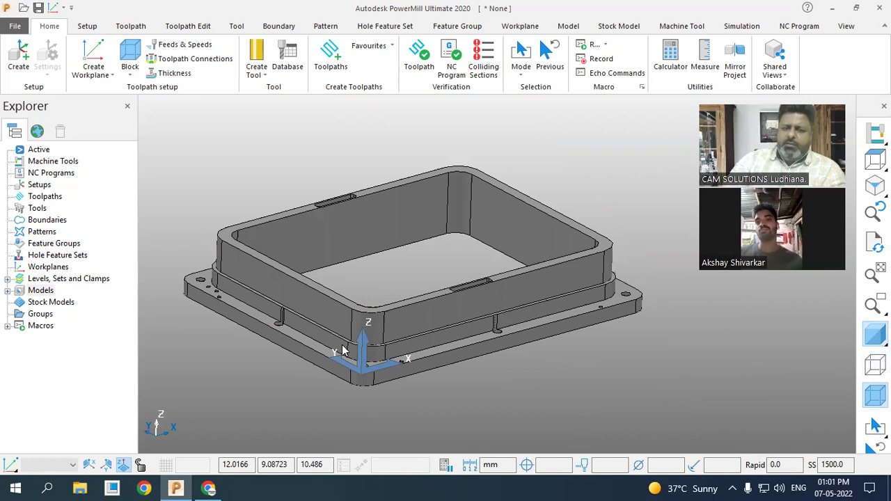
Examine where the transform axes sit relative to the trim plate's corner and flange from above and below.
{"action": "left_click", "coordinate": [845, 26]}
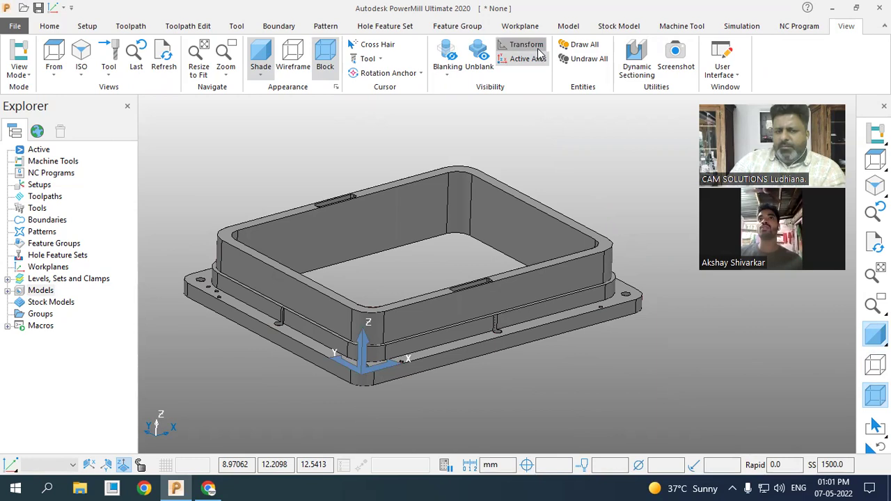
{"action": "middle_click_drag", "start_coordinate": [556, 219], "coordinate": [566, 188]}
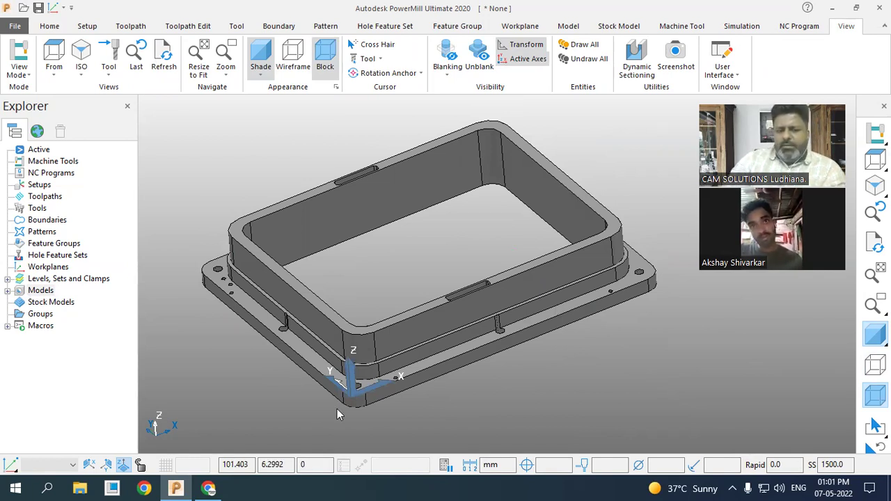
{"action": "scroll", "coordinate": [372, 409], "scroll_direction": "up", "scroll_amount": 3}
{"action": "scroll", "coordinate": [376, 406], "scroll_direction": "up", "scroll_amount": 2}
{"action": "scroll", "coordinate": [492, 392], "scroll_direction": "up", "scroll_amount": 2}
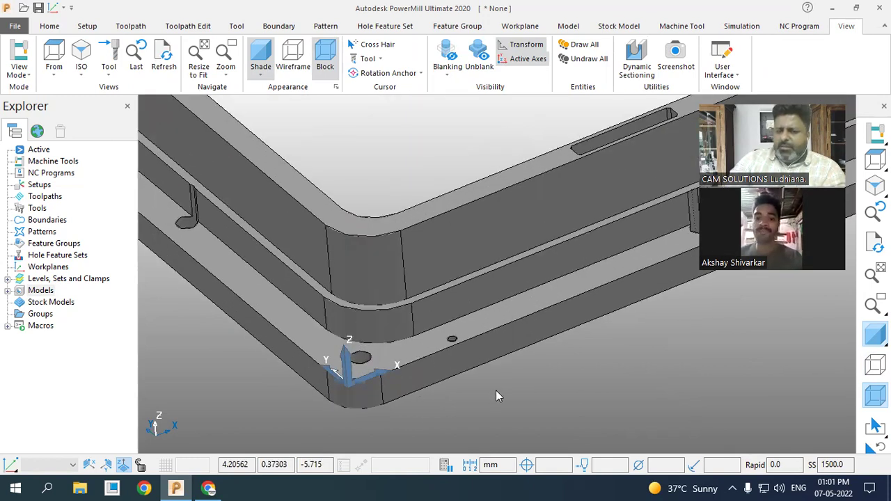
{"action": "scroll", "coordinate": [496, 390], "scroll_direction": "up", "scroll_amount": 2}
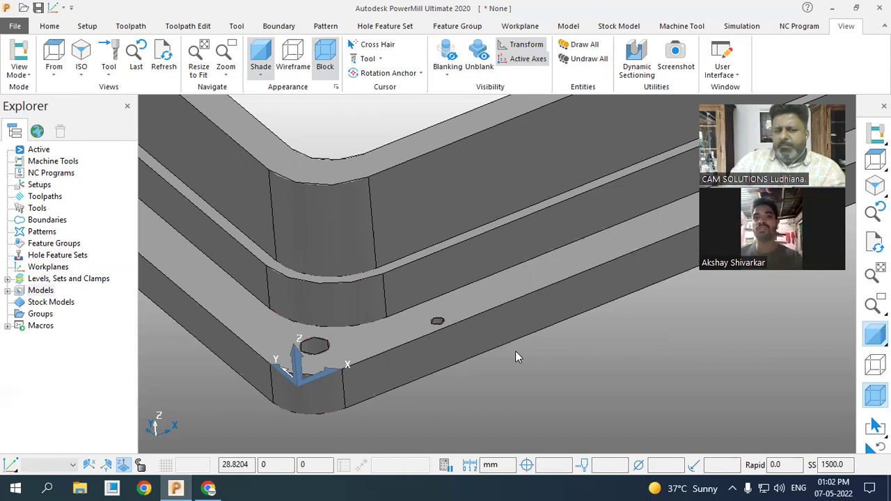
{"action": "scroll", "coordinate": [505, 328], "scroll_direction": "up", "scroll_amount": 3}
{"action": "middle_click_drag", "start_coordinate": [504, 327], "coordinate": [488, 319]}
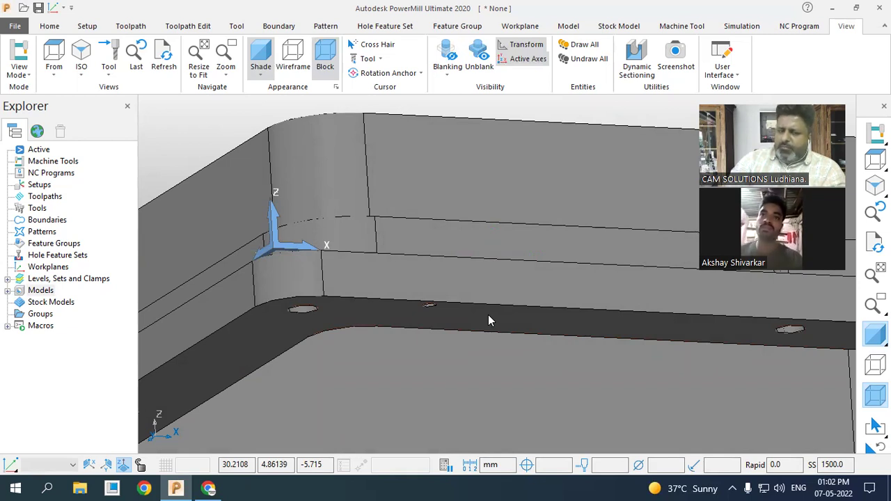
{"action": "left_click", "coordinate": [864, 189]}
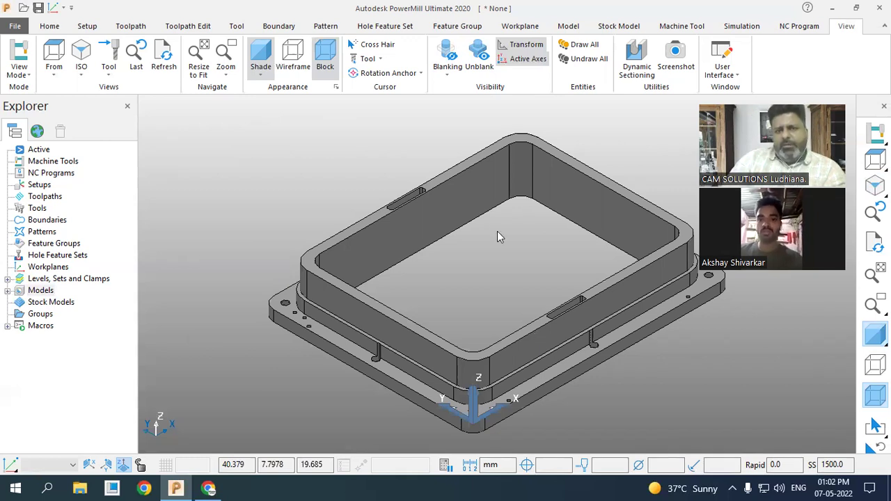
Move the trim plate model -19.685 mm along Z.
{"action": "left_click", "coordinate": [570, 27]}
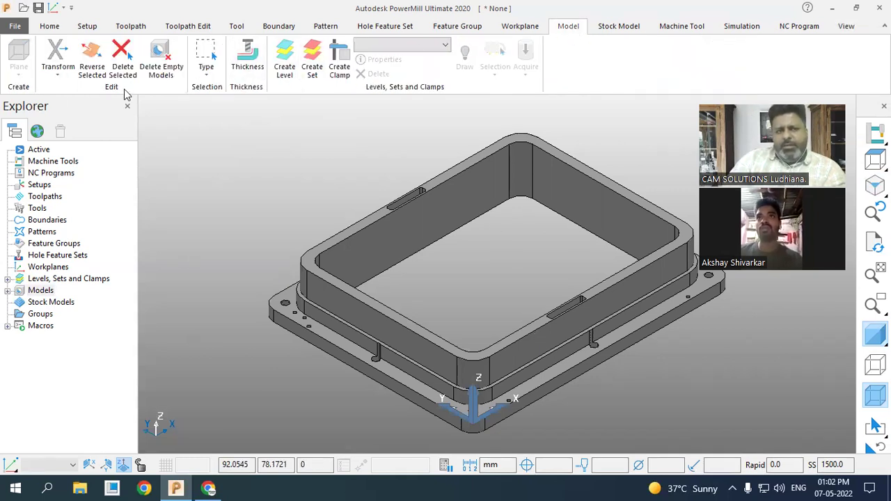
{"action": "left_click", "coordinate": [56, 75]}
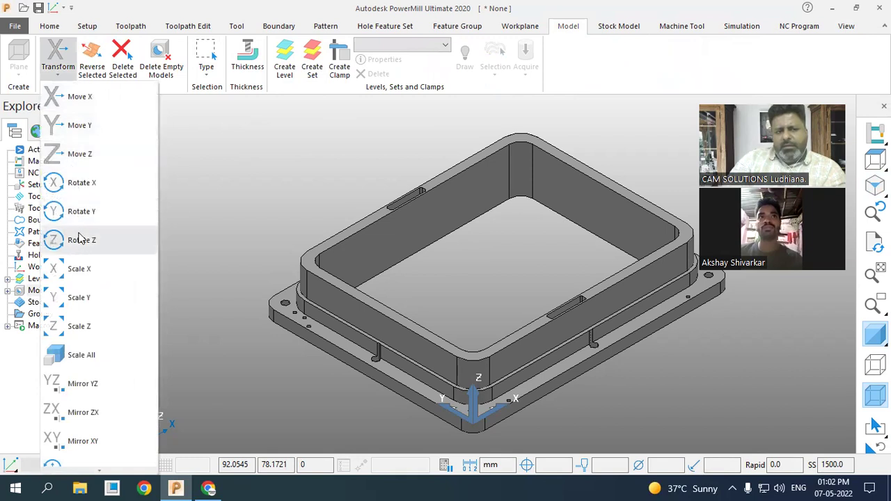
{"action": "left_click", "coordinate": [80, 165]}
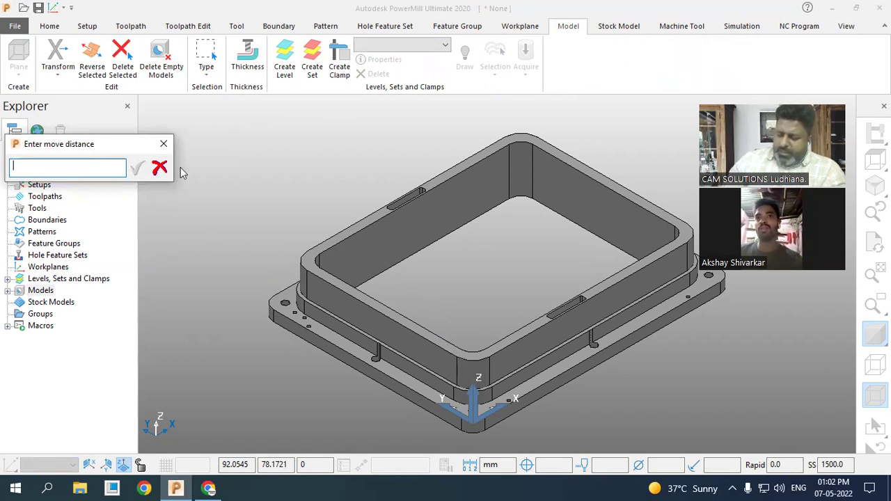
{"action": "type", "text": "-19"}
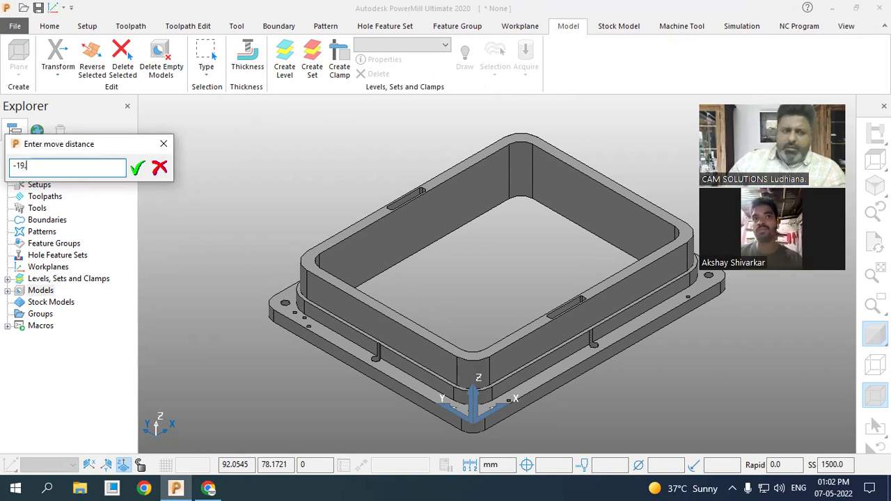
{"action": "type", "text": "."}
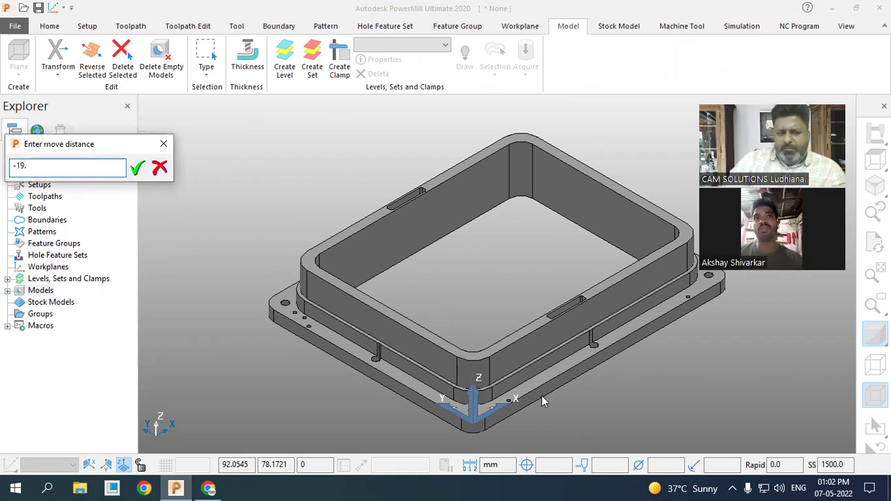
{"action": "type", "text": "685"}
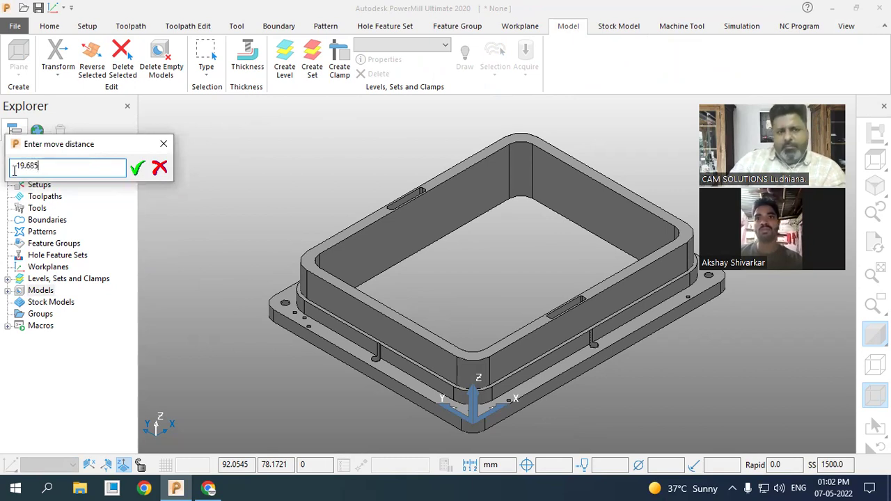
{"action": "left_click", "coordinate": [137, 167]}
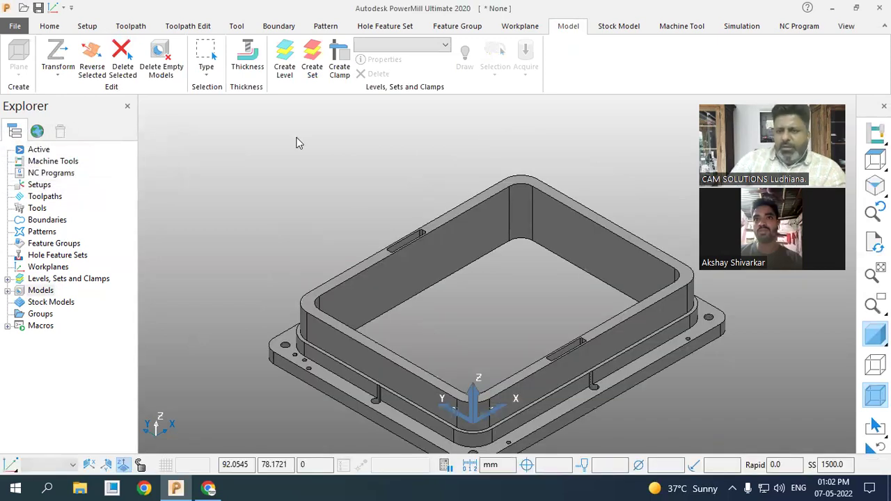
Check the origin's position from the front and underneath, and move the model 25.4 mm along Z.
{"action": "left_click", "coordinate": [875, 160]}
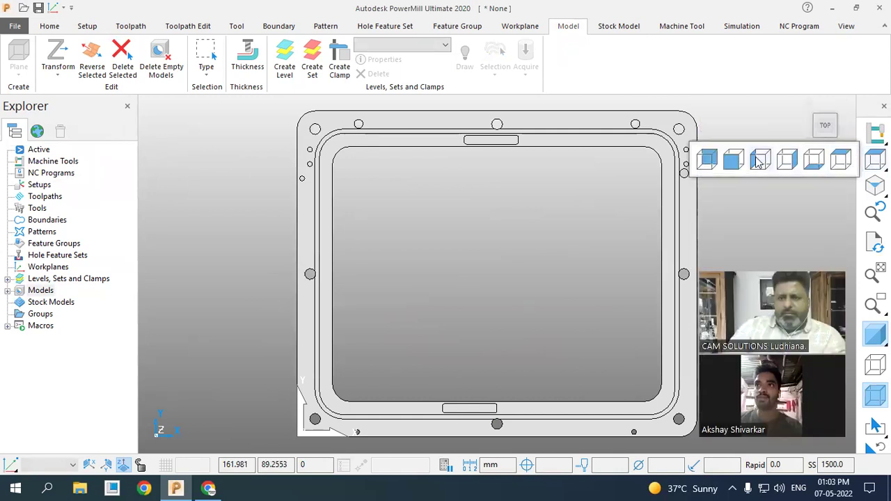
{"action": "left_click", "coordinate": [734, 160]}
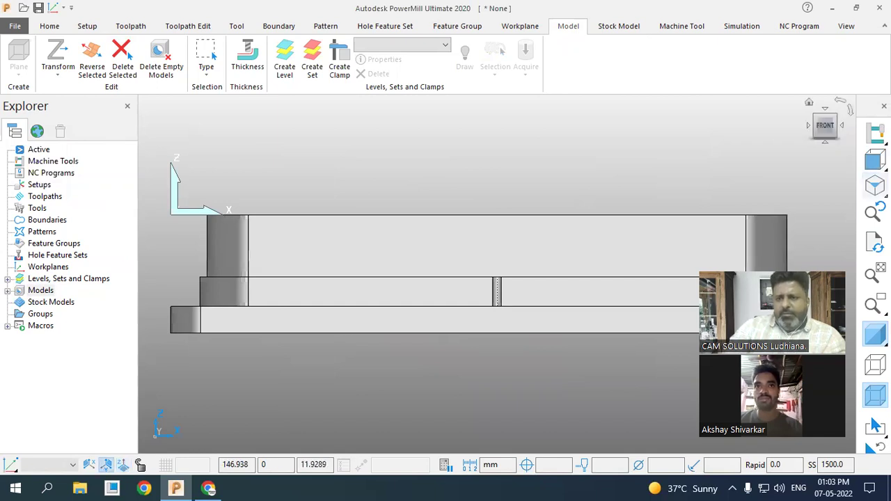
{"action": "left_click", "coordinate": [875, 184]}
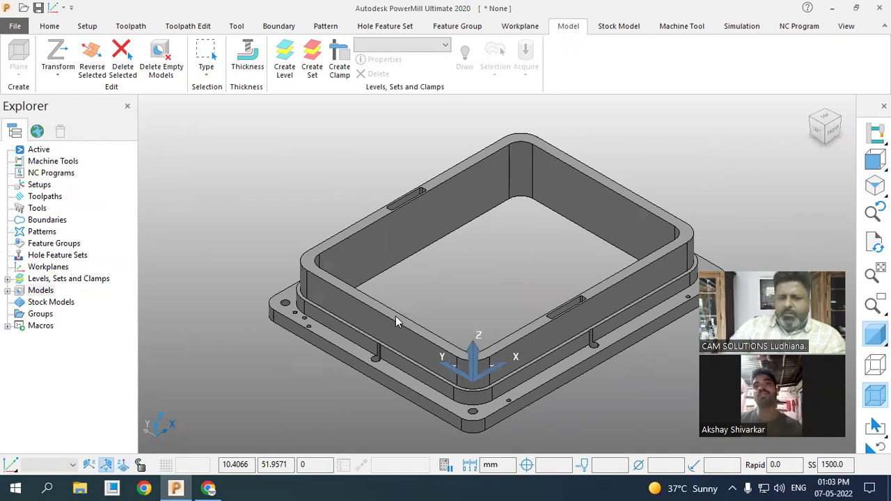
{"action": "double_click", "coordinate": [476, 361]}
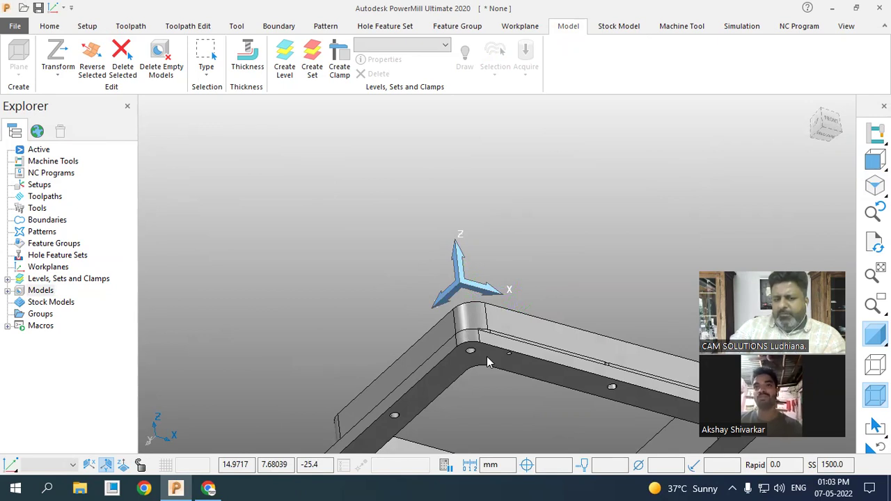
{"action": "left_click", "coordinate": [60, 65]}
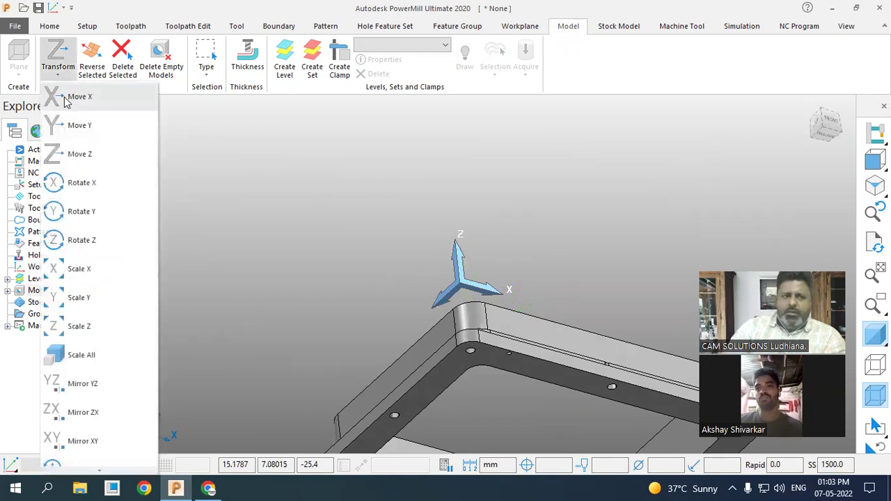
{"action": "left_click", "coordinate": [86, 154]}
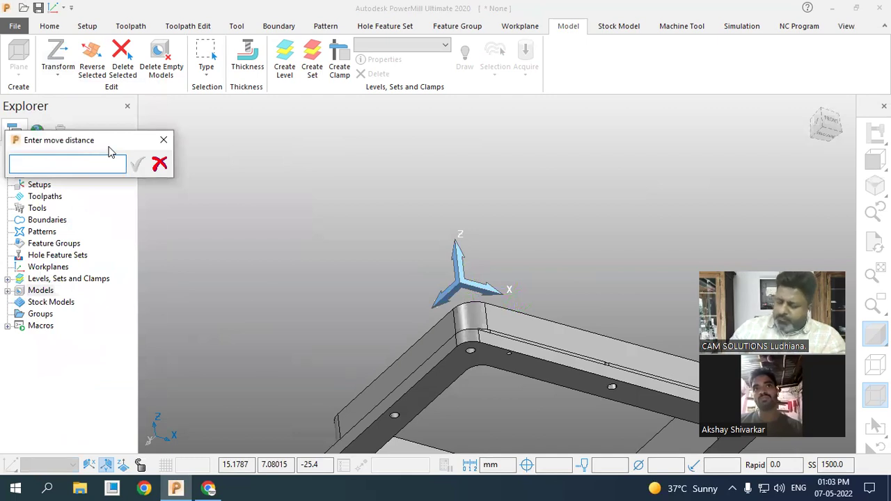
{"action": "type", "text": "25.4"}
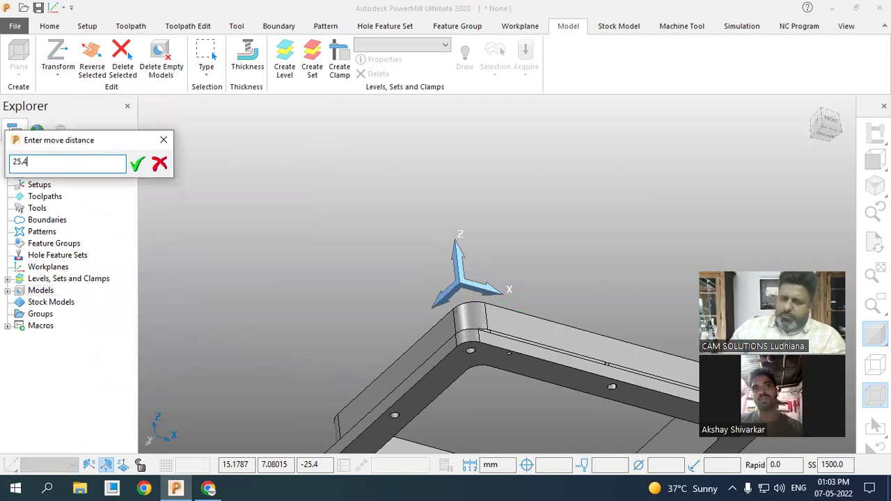
{"action": "key", "text": "Return"}
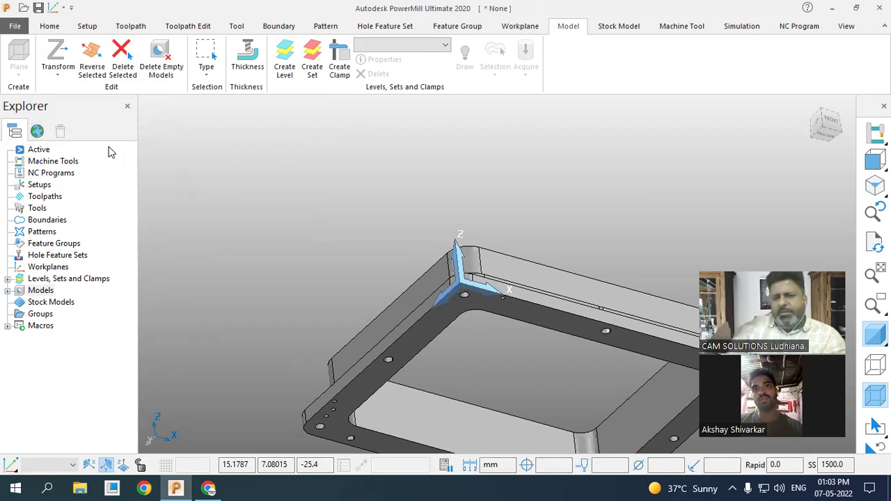
Return to the isometric view and hide the transform axes.
{"action": "left_click", "coordinate": [875, 184]}
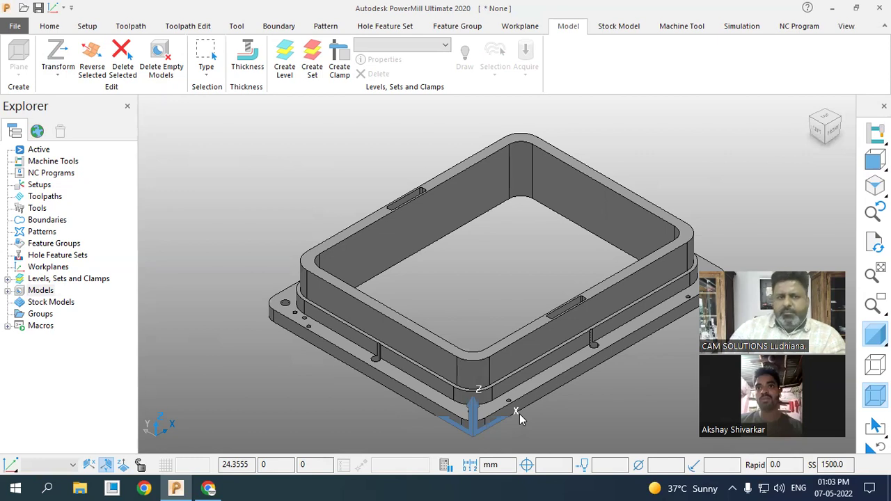
{"action": "left_click", "coordinate": [848, 28]}
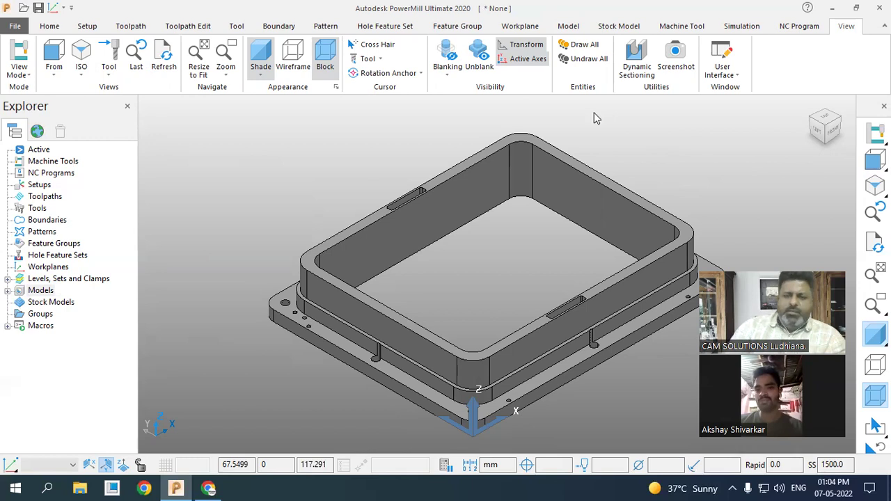
{"action": "left_click", "coordinate": [522, 45]}
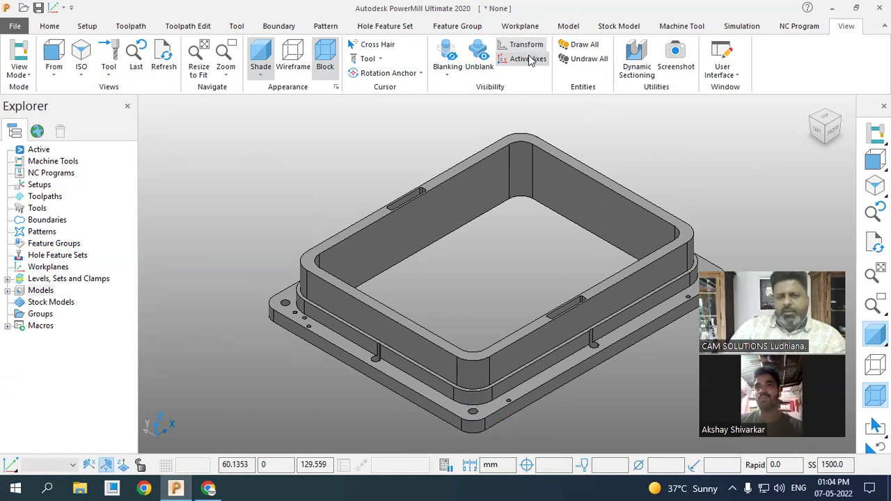
Calculate a box block from the model's limits with 0.1 tolerance and 0.0 expansion, and accept it.
{"action": "left_click", "coordinate": [46, 27]}
{"action": "scroll", "coordinate": [247, 226], "scroll_direction": "down", "scroll_amount": 1}
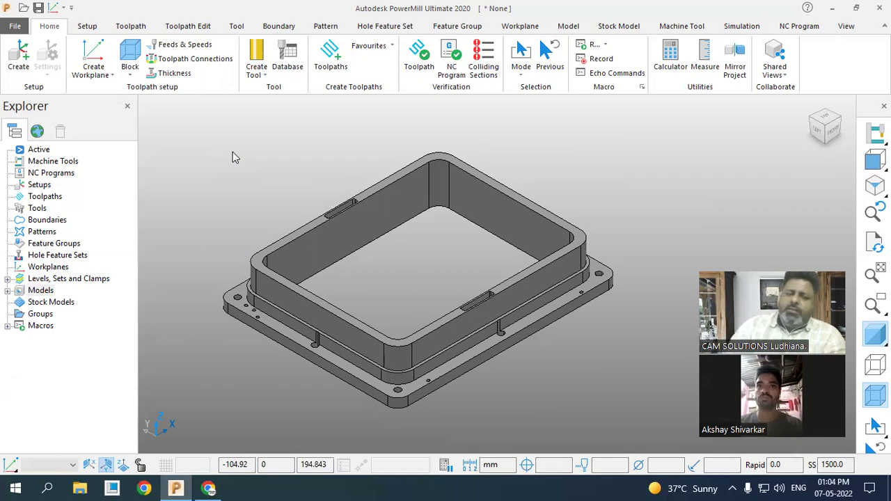
{"action": "left_click", "coordinate": [131, 55]}
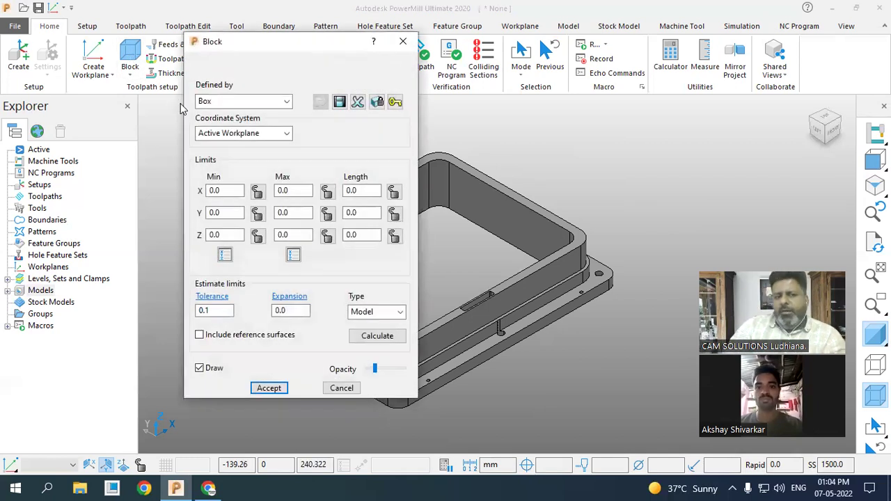
{"action": "left_click", "coordinate": [377, 336]}
{"action": "left_click", "coordinate": [274, 390]}
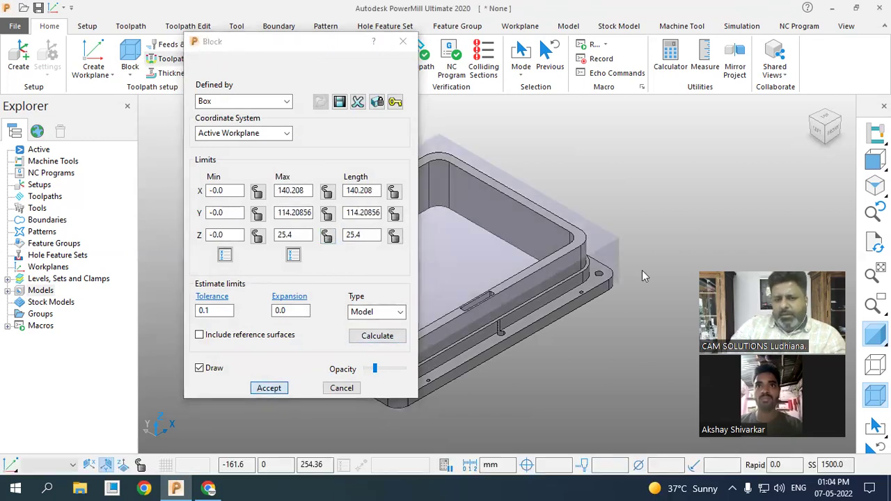
Check the block from the front and isometric views, and create a workplane positioned on the block at its top-face centre.
{"action": "left_click", "coordinate": [834, 132]}
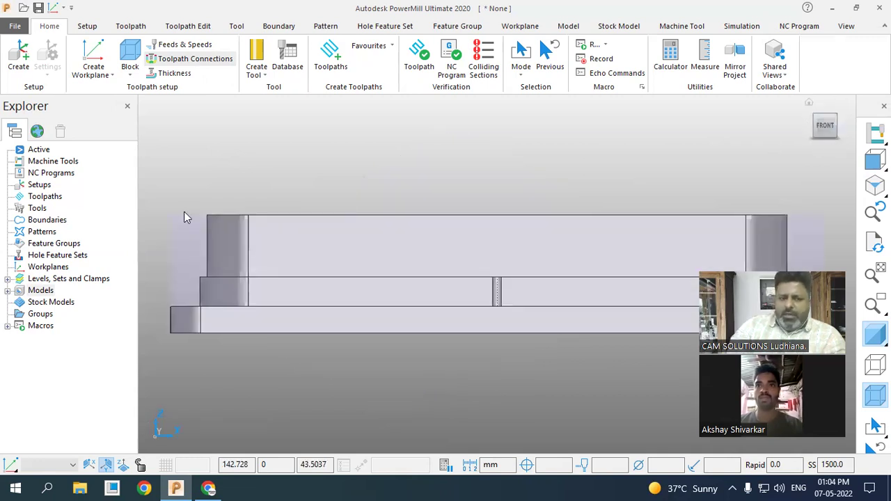
{"action": "left_click", "coordinate": [874, 185]}
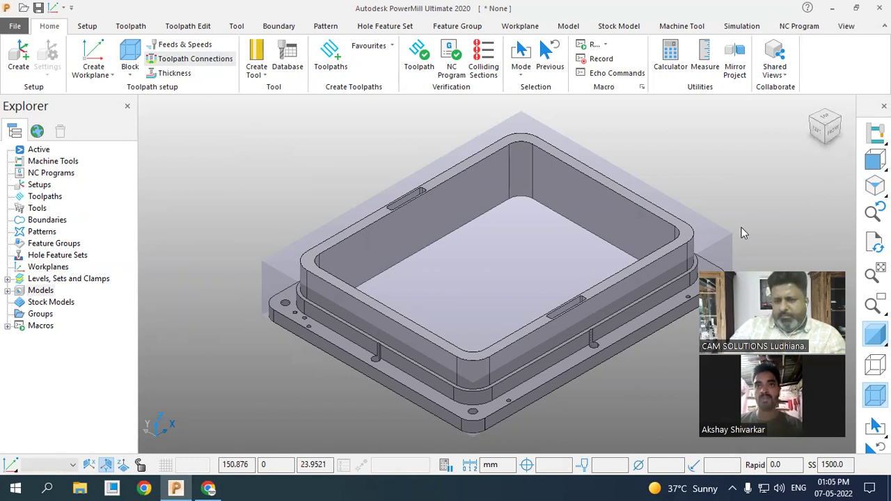
{"action": "scroll", "coordinate": [689, 257], "scroll_direction": "down", "scroll_amount": 1}
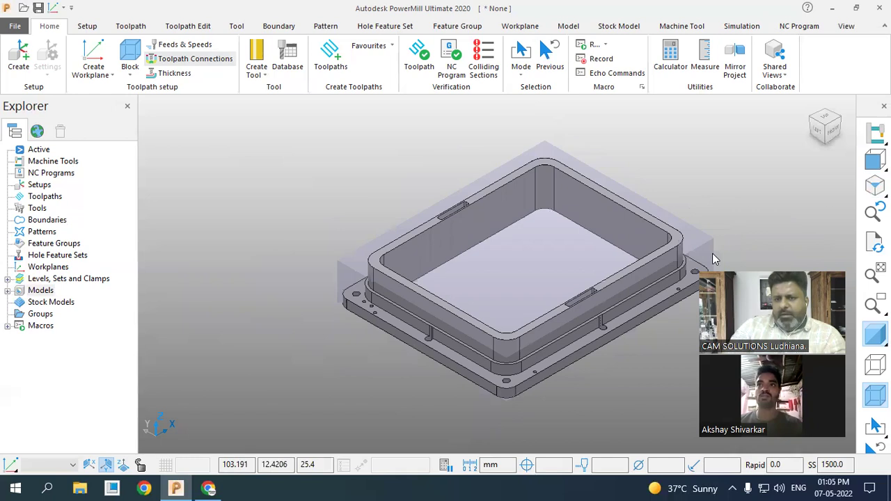
{"action": "scroll", "coordinate": [711, 254], "scroll_direction": "up", "scroll_amount": 1}
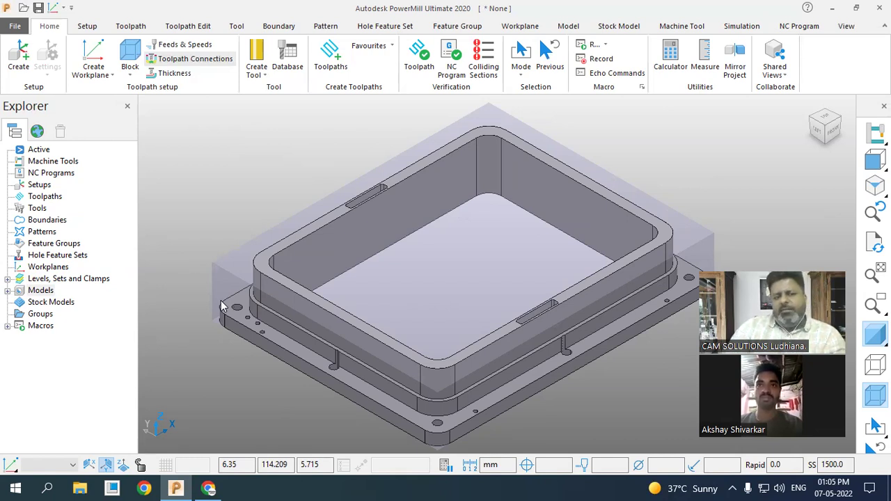
{"action": "left_click", "coordinate": [96, 70]}
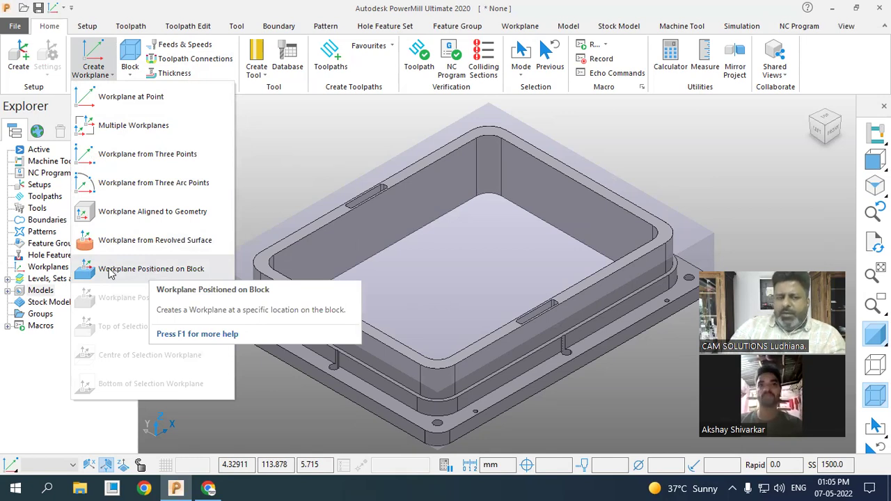
{"action": "left_click", "coordinate": [194, 275]}
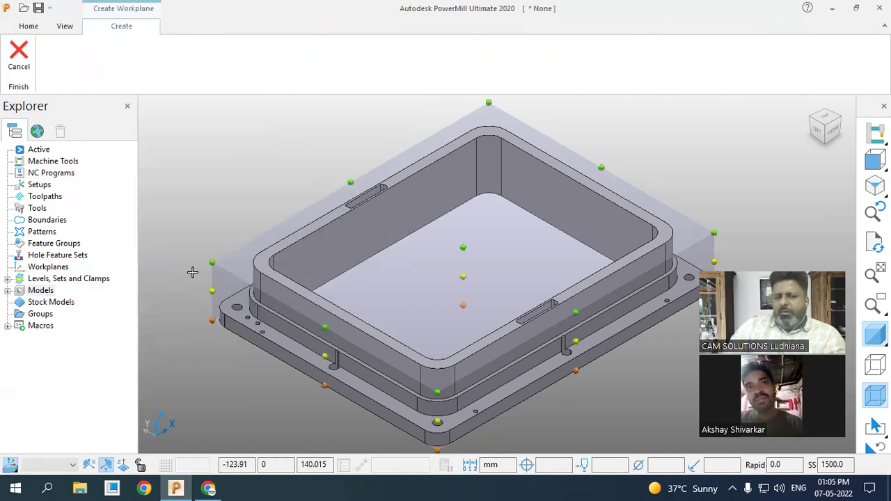
{"action": "left_click", "coordinate": [461, 246]}
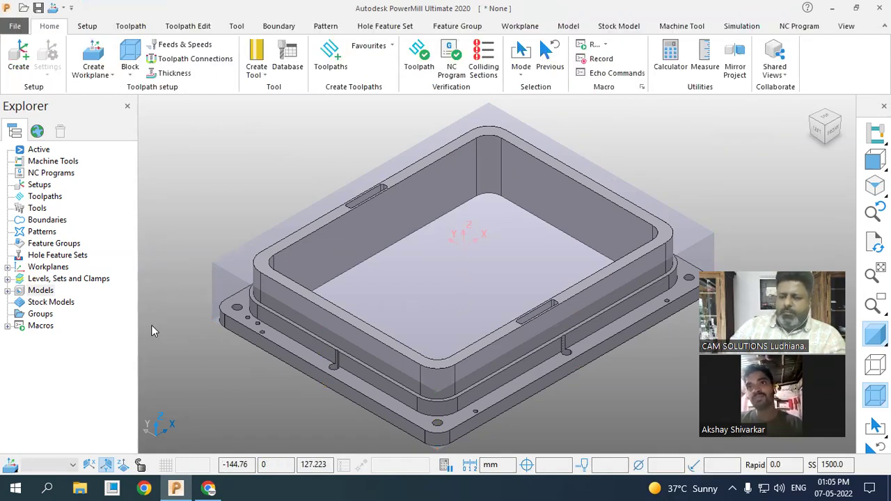
Activate the new workplane at the centre of the block's top face.
{"action": "left_click", "coordinate": [7, 267]}
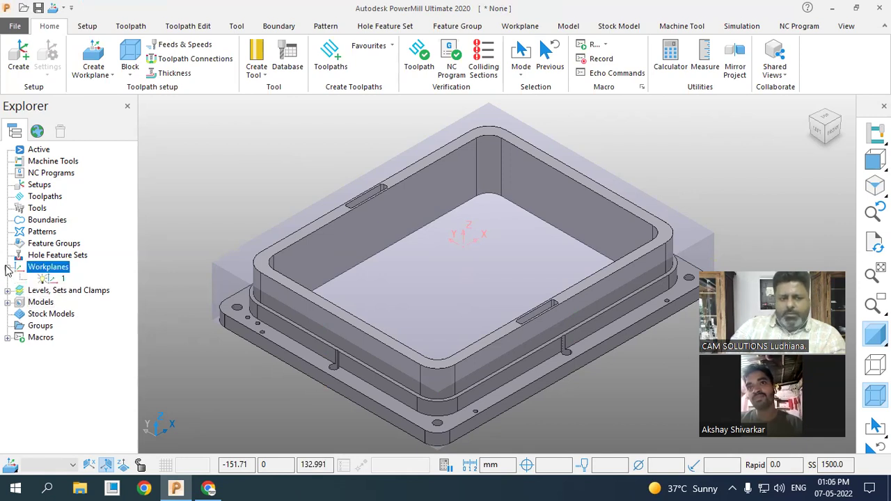
{"action": "right_click", "coordinate": [58, 281]}
{"action": "left_click", "coordinate": [96, 103]}
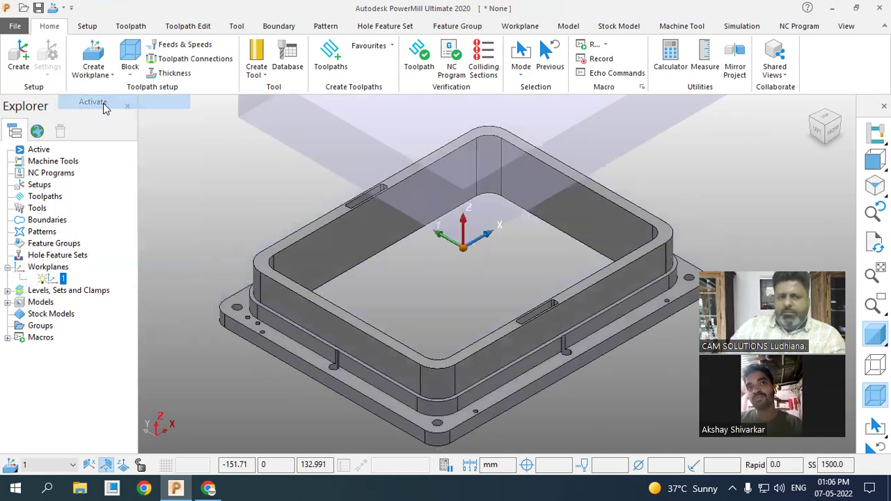
Recalculate the box block from the model's limits relative to the active workplane, and accept it.
{"action": "left_click", "coordinate": [129, 56]}
{"action": "left_click", "coordinate": [376, 335]}
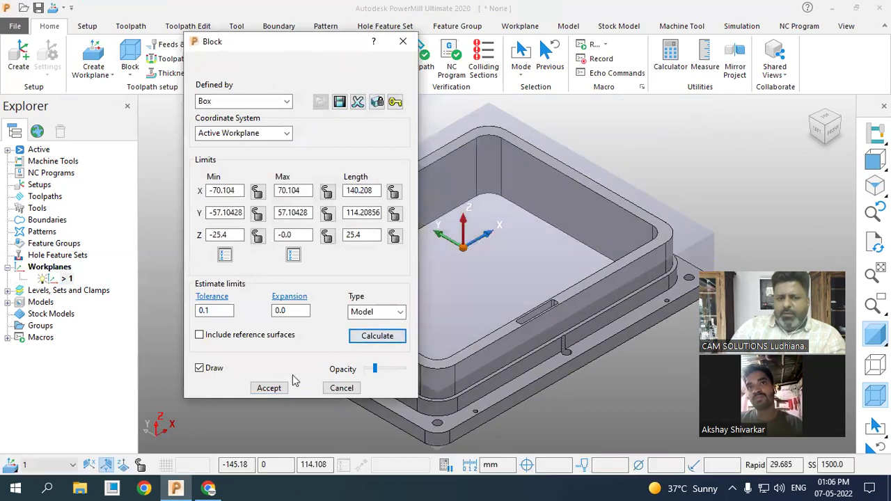
{"action": "left_click", "coordinate": [268, 388]}
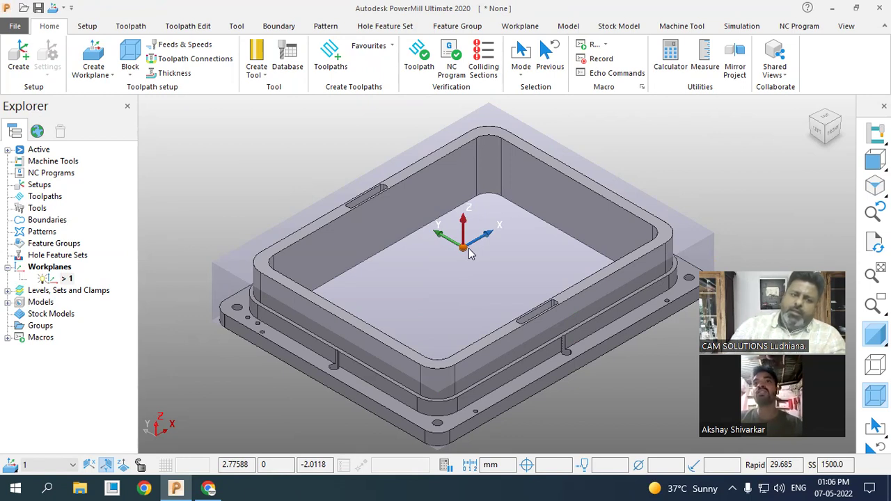
{"action": "left_click", "coordinate": [66, 279]}
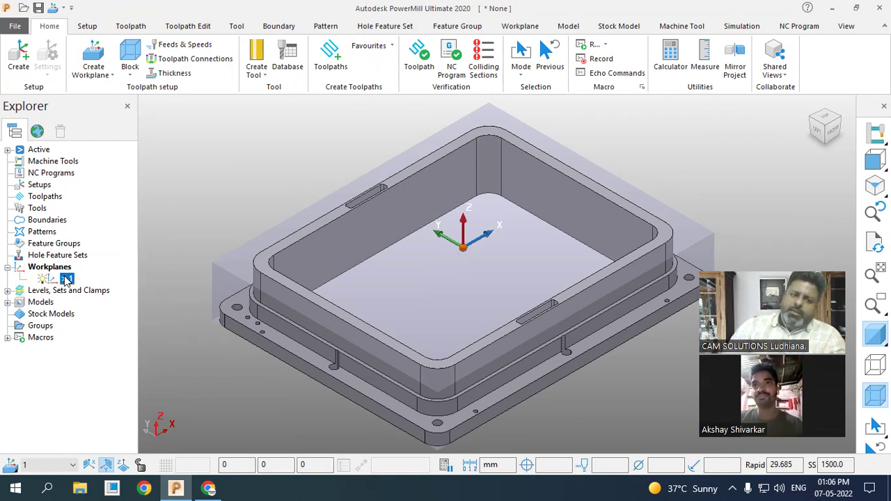
{"action": "right_click", "coordinate": [66, 279]}
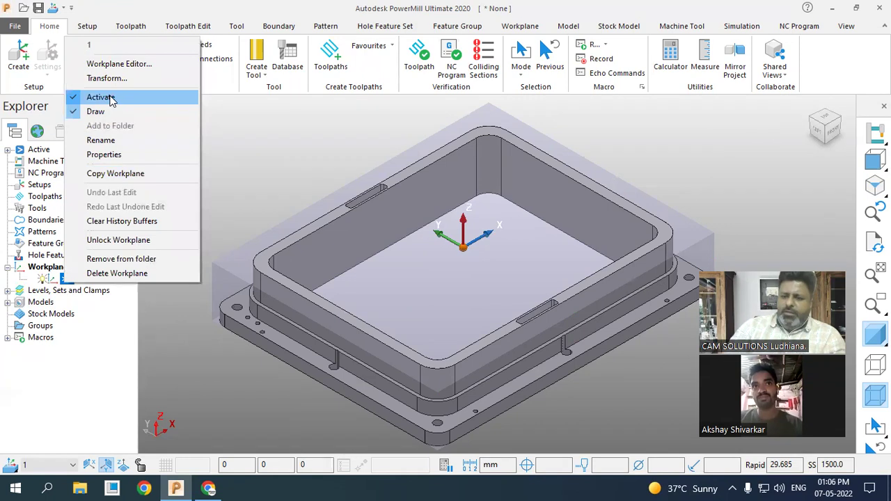
{"action": "left_click", "coordinate": [237, 142]}
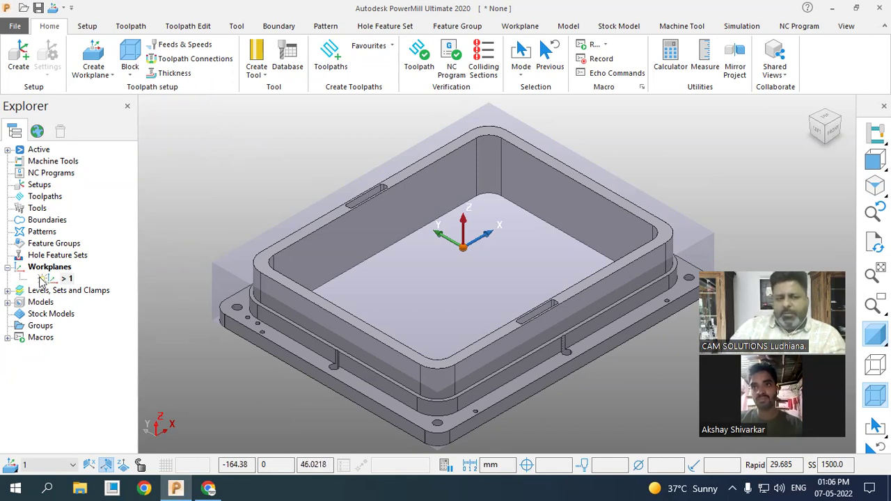
{"action": "scroll", "coordinate": [210, 349], "scroll_direction": "down", "scroll_amount": 1}
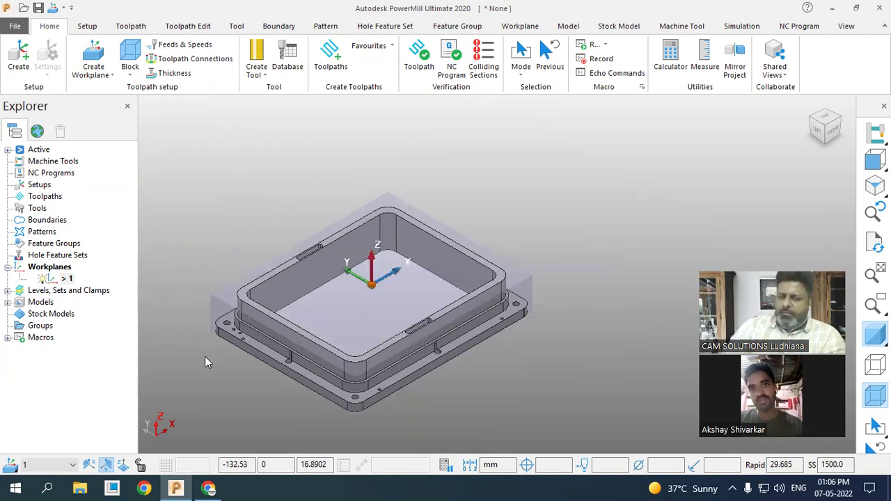
{"action": "scroll", "coordinate": [230, 356], "scroll_direction": "up", "scroll_amount": 1}
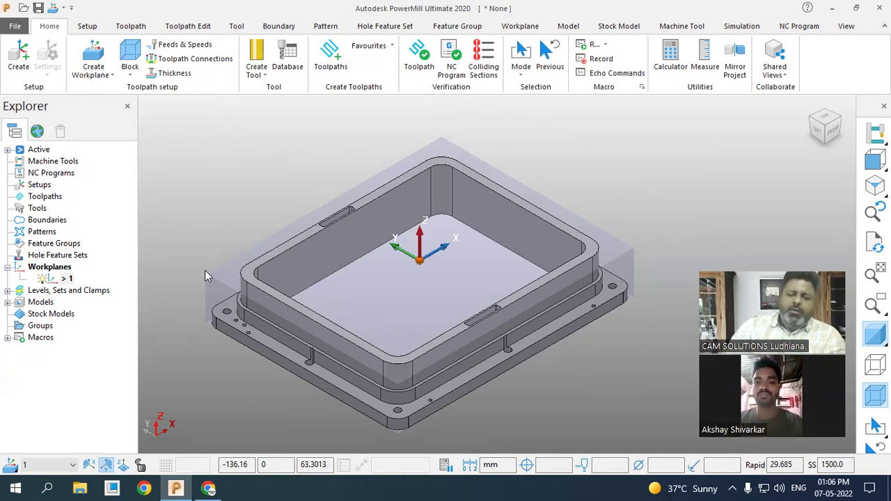
{"action": "scroll", "coordinate": [401, 293], "scroll_direction": "up", "scroll_amount": 2}
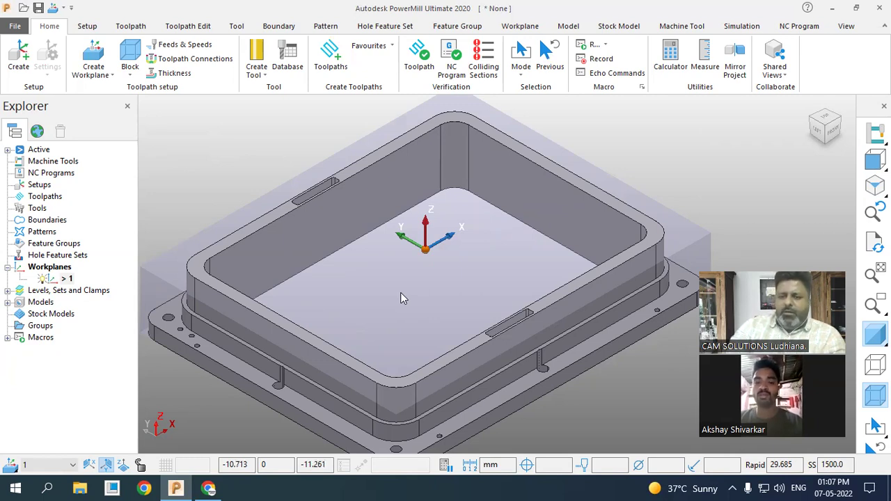
Start a new 2D Curve Profile toolpath from the Curve Machining strategies.
{"action": "left_click", "coordinate": [333, 69]}
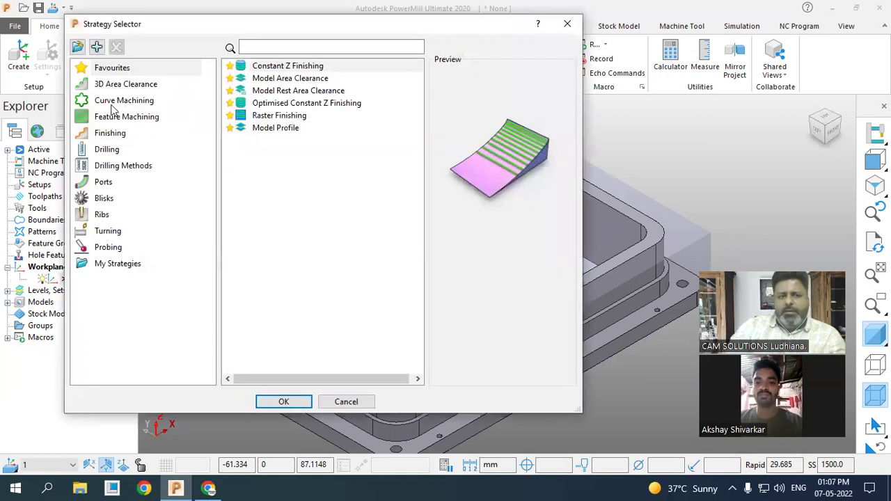
{"action": "left_click", "coordinate": [108, 104]}
{"action": "left_click", "coordinate": [254, 80]}
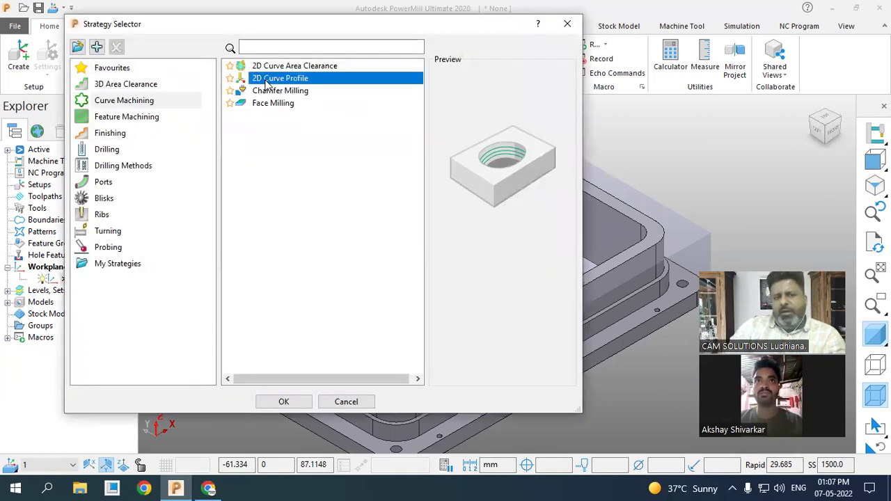
{"action": "left_click", "coordinate": [125, 102]}
{"action": "left_click", "coordinate": [282, 80]}
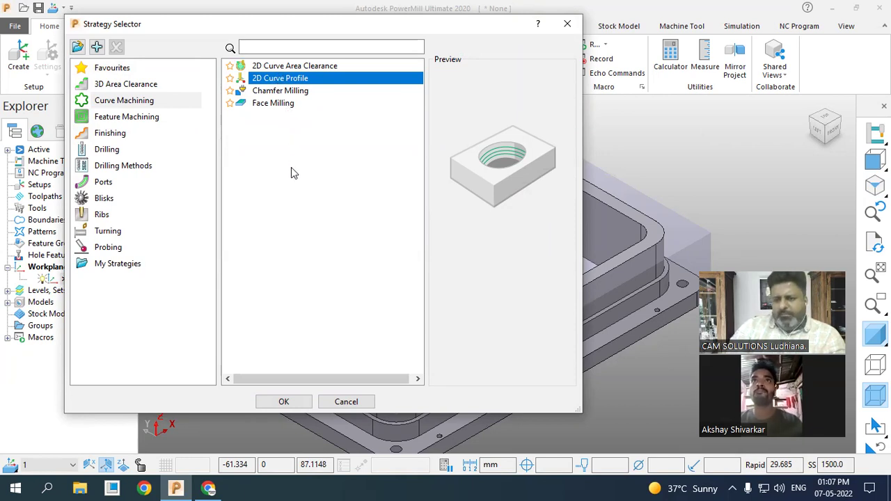
{"action": "left_click", "coordinate": [285, 402]}
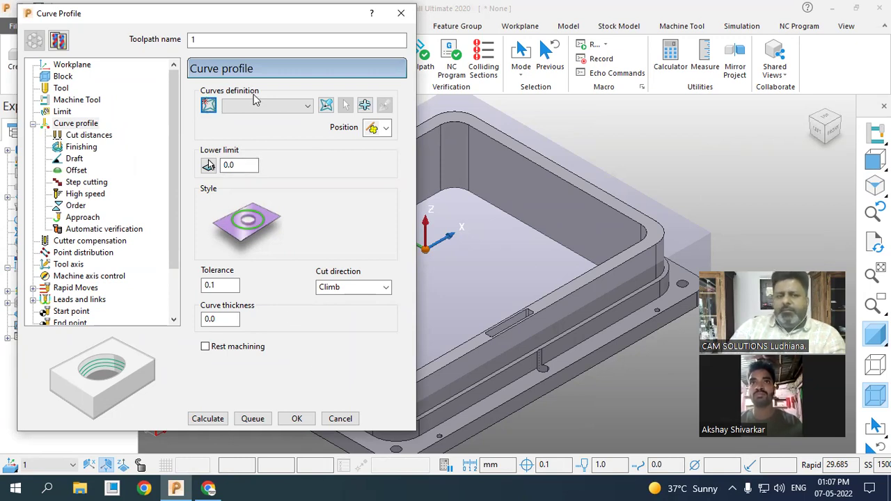
Create a pattern for the toolpath and add a closed composite curve around the pocket's inner upper edge, accepting the curve edits.
{"action": "left_click", "coordinate": [210, 109]}
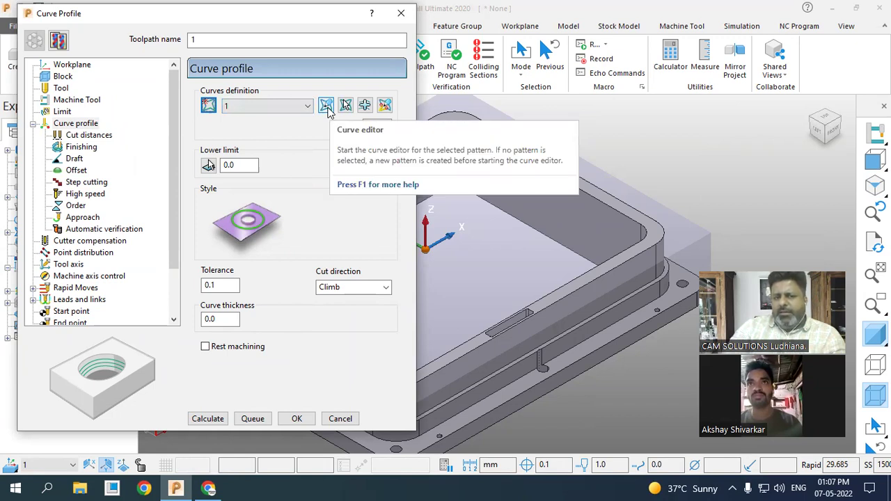
{"action": "left_click", "coordinate": [327, 108]}
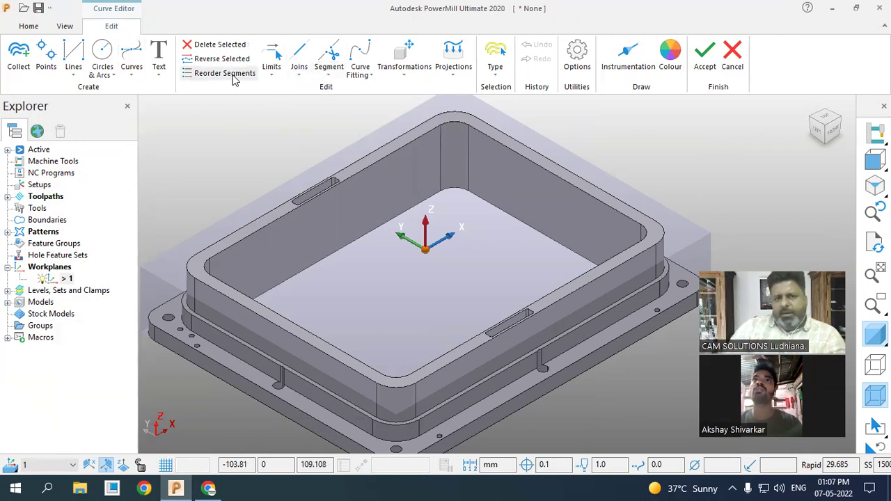
{"action": "left_click", "coordinate": [132, 78]}
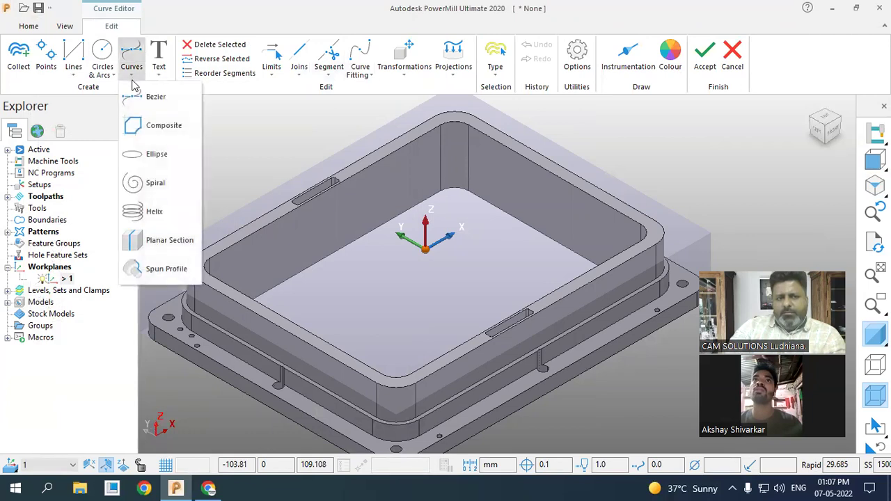
{"action": "left_click", "coordinate": [156, 131]}
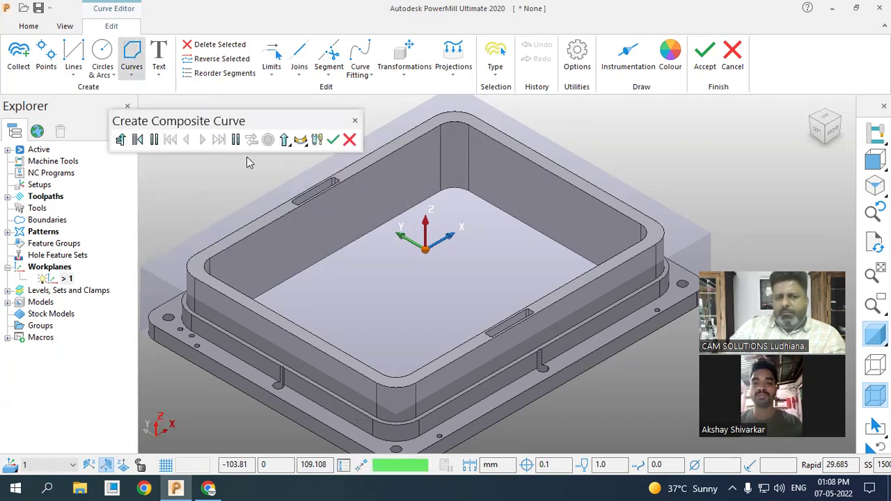
{"action": "left_click", "coordinate": [276, 219]}
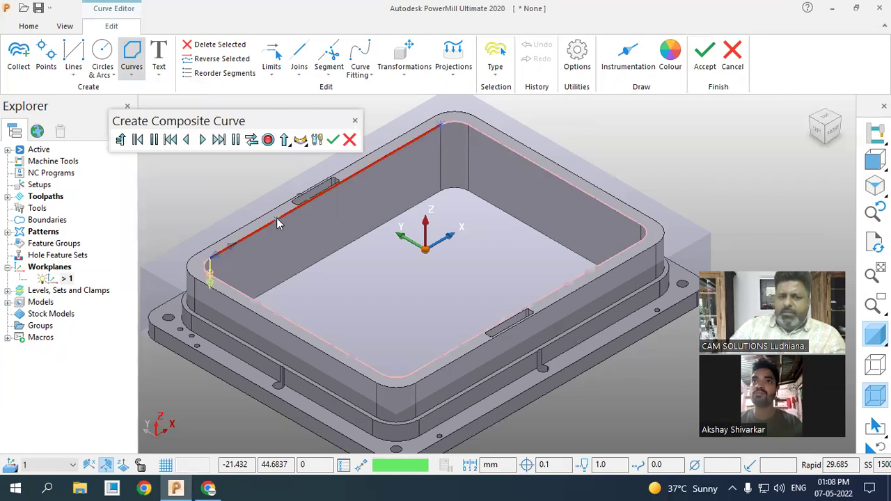
{"action": "left_click", "coordinate": [219, 140]}
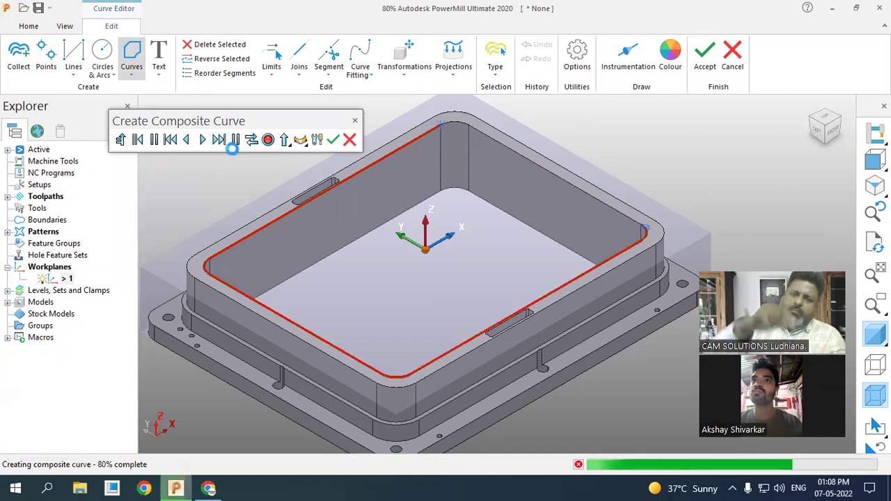
{"action": "left_click", "coordinate": [268, 140]}
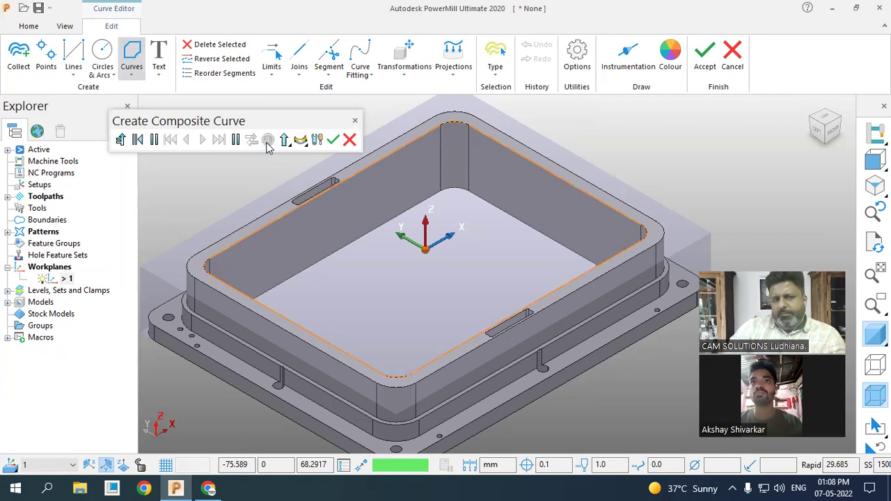
{"action": "left_click", "coordinate": [332, 140]}
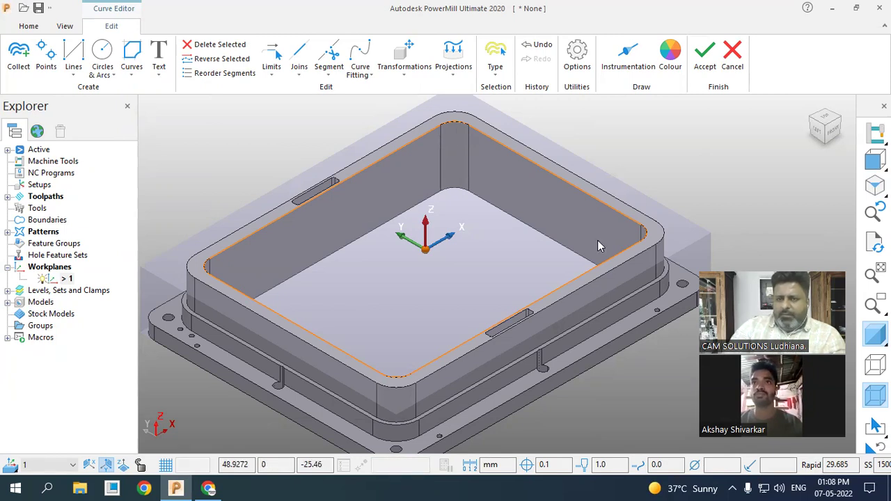
{"action": "left_click", "coordinate": [702, 67]}
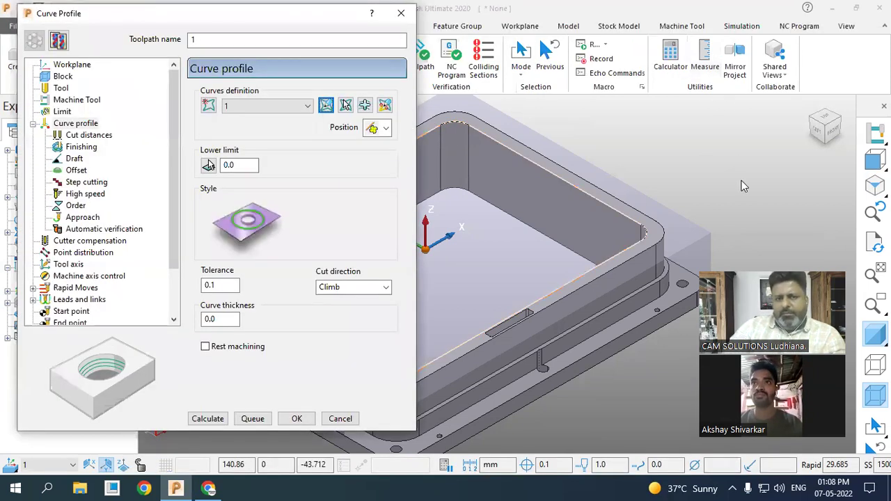
Edit the curve profile's machining sections and mark all sections of the pocket-edge curve for machining.
{"action": "scroll", "coordinate": [770, 197], "scroll_direction": "down", "scroll_amount": 3}
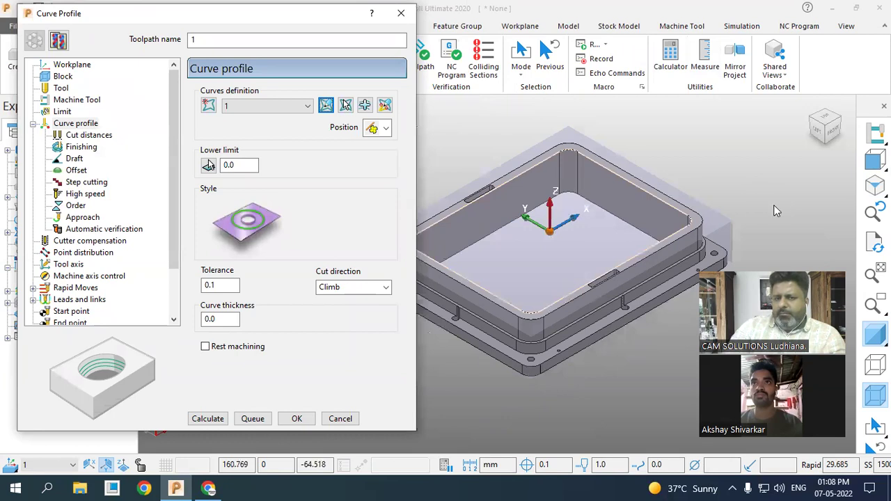
{"action": "scroll", "coordinate": [471, 239], "scroll_direction": "up", "scroll_amount": 4}
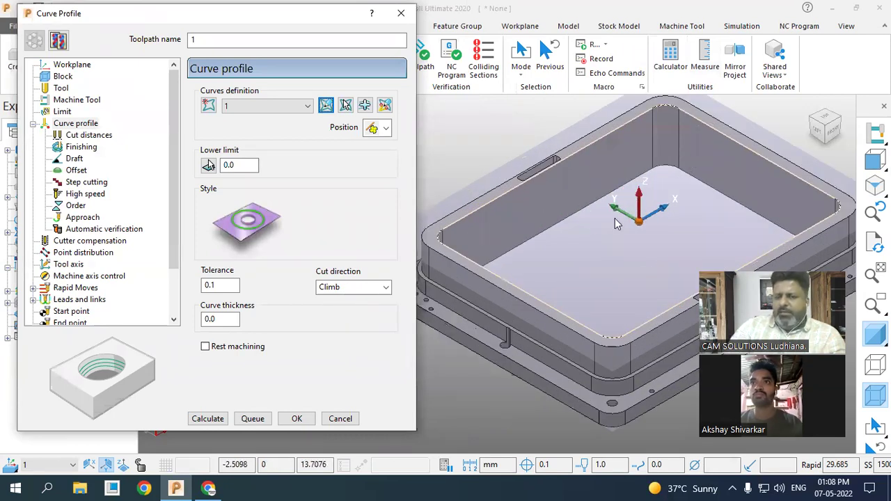
{"action": "scroll", "coordinate": [615, 223], "scroll_direction": "down", "scroll_amount": 1}
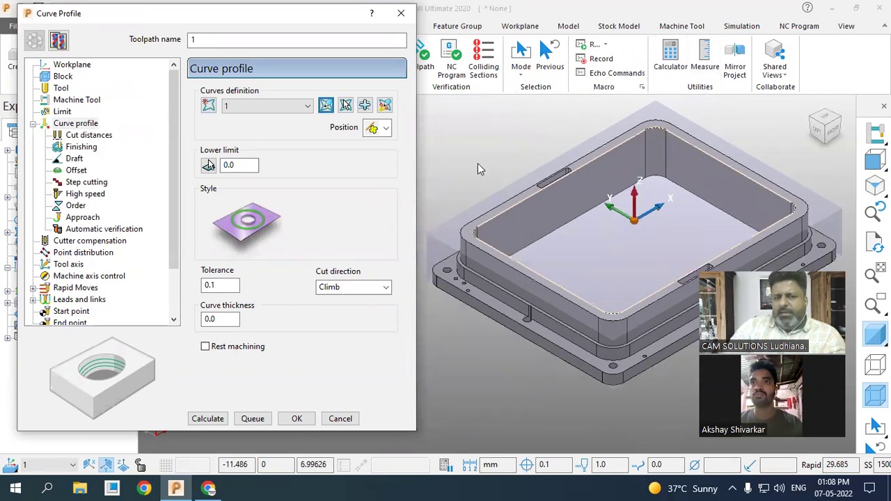
{"action": "left_click", "coordinate": [385, 106]}
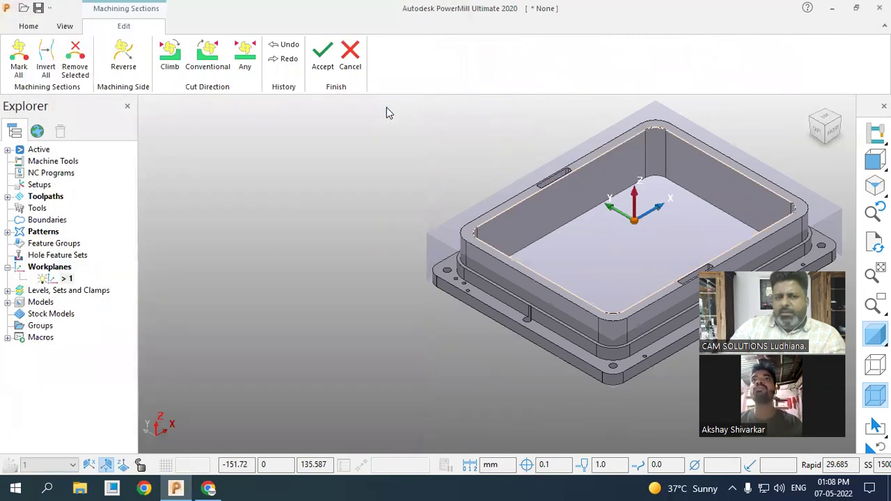
{"action": "left_click", "coordinate": [20, 70]}
{"action": "left_click", "coordinate": [20, 73]}
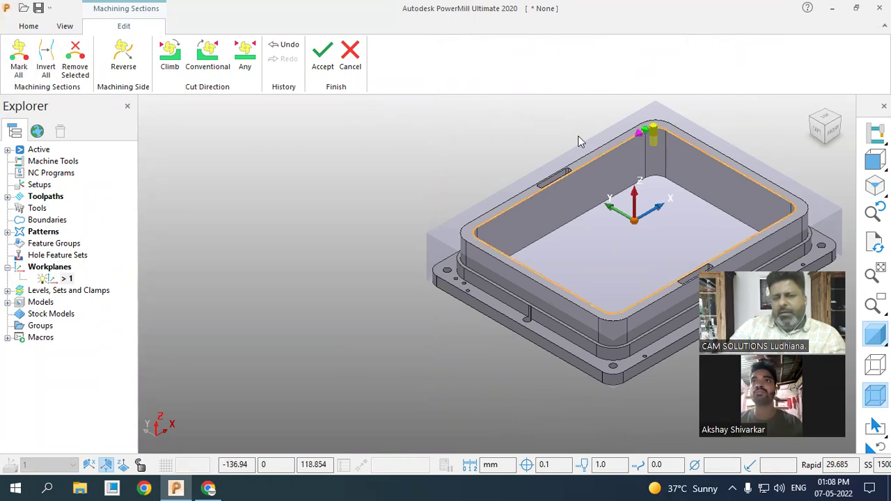
Toggle the pocket-edge curve's machining side, leave it on the inside of the pocket, and accept the machining sections.
{"action": "left_click", "coordinate": [656, 137]}
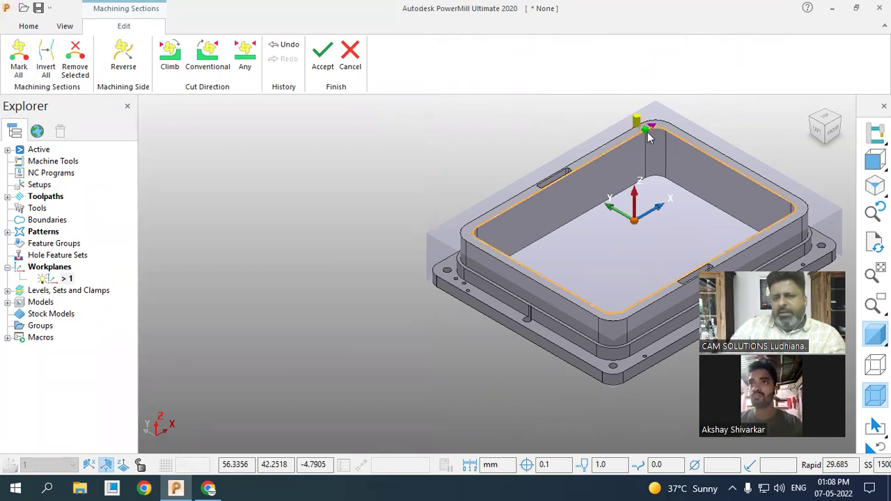
{"action": "left_click", "coordinate": [654, 140]}
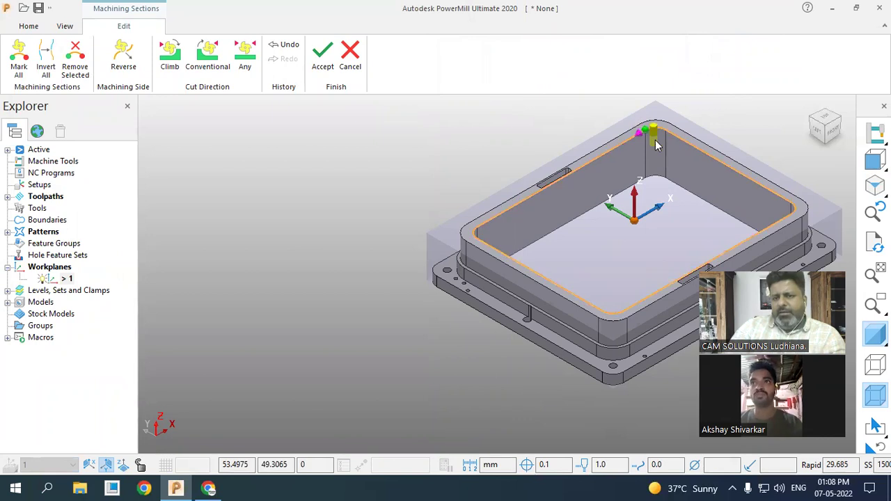
{"action": "left_click", "coordinate": [642, 126]}
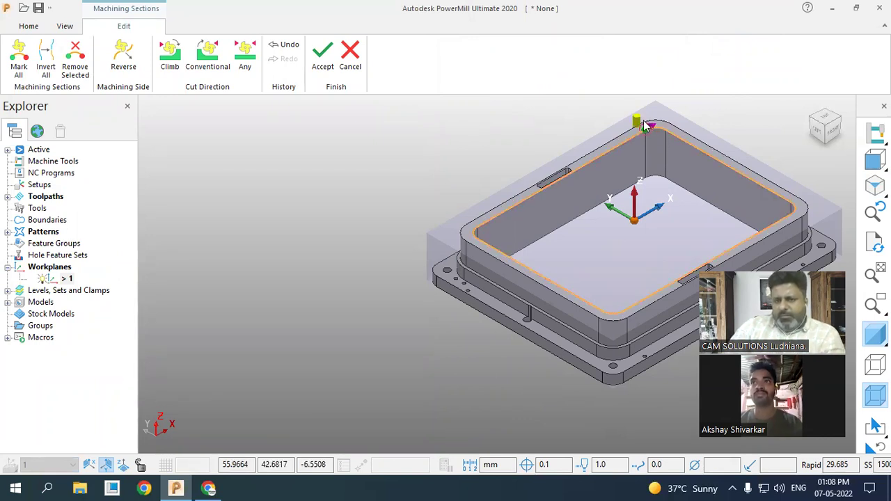
{"action": "left_click", "coordinate": [645, 132]}
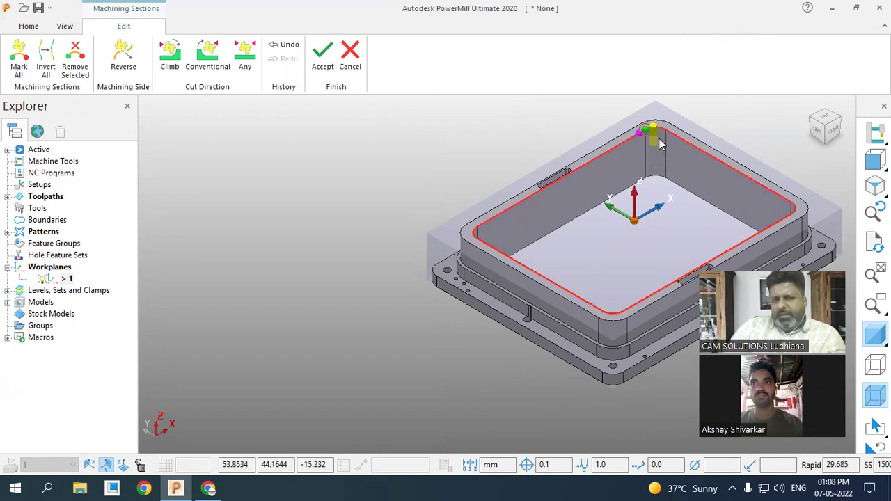
{"action": "left_click", "coordinate": [322, 55]}
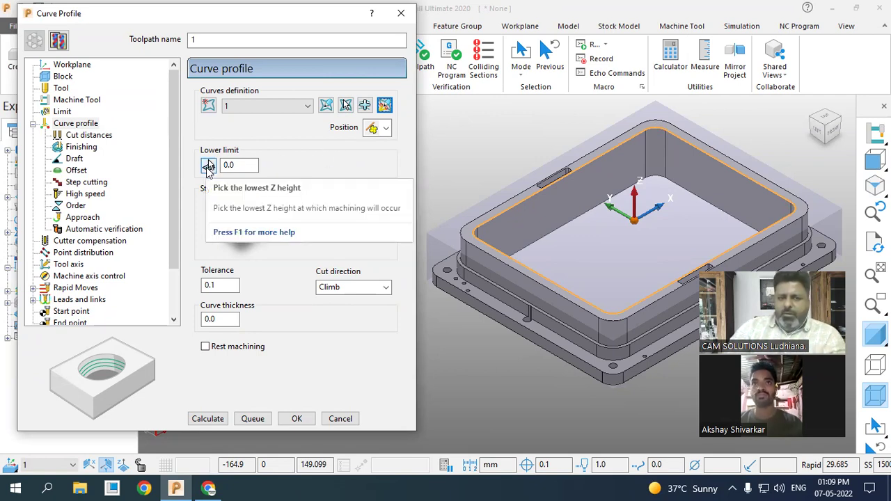
Set the curve profile's lower limit to -25.4 by picking the Z height on the model.
{"action": "left_click", "coordinate": [207, 165]}
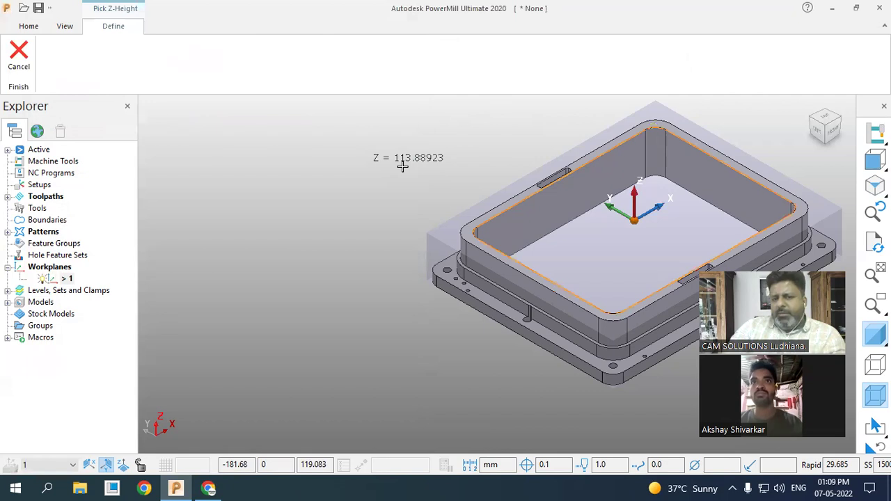
{"action": "left_click", "coordinate": [650, 186]}
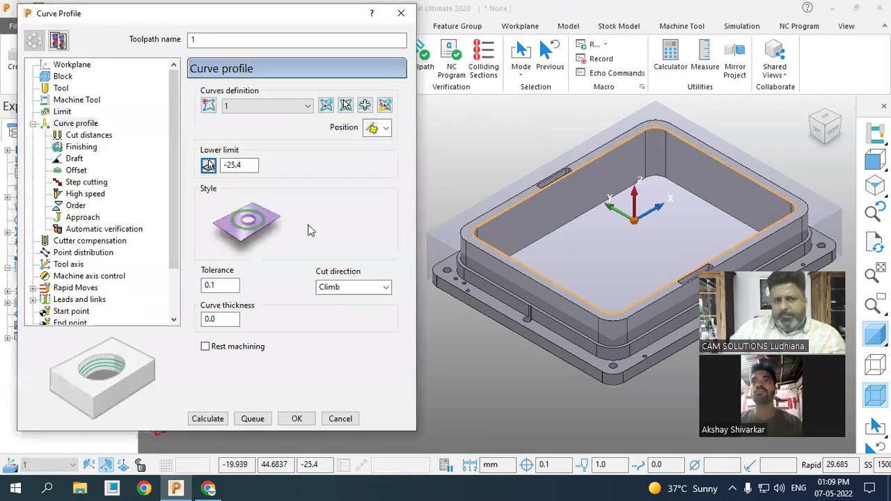
{"action": "left_click", "coordinate": [249, 166]}
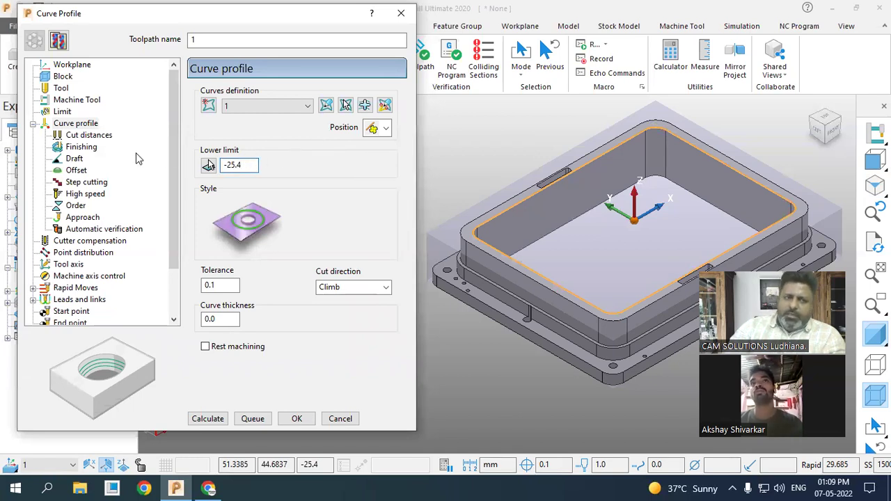
Set the vertical extent of the curve profile's cut distances to Limits.
{"action": "left_click", "coordinate": [87, 136]}
{"action": "left_click", "coordinate": [237, 128]}
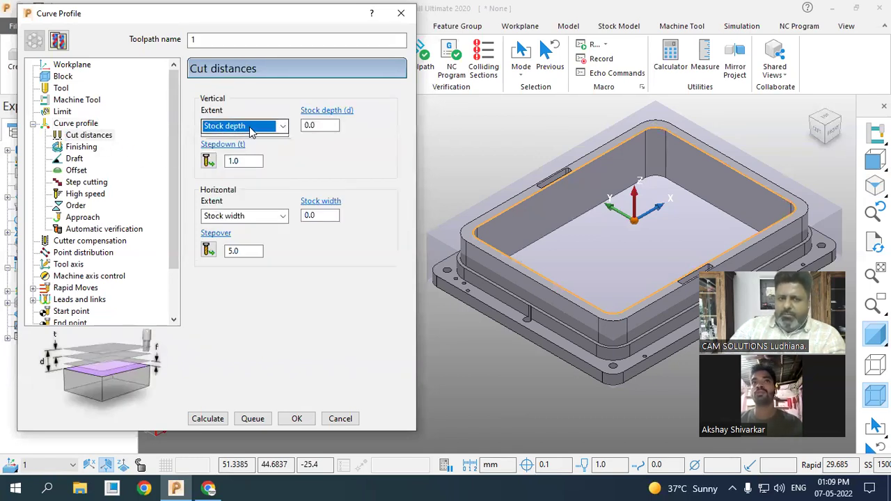
{"action": "left_click", "coordinate": [244, 138]}
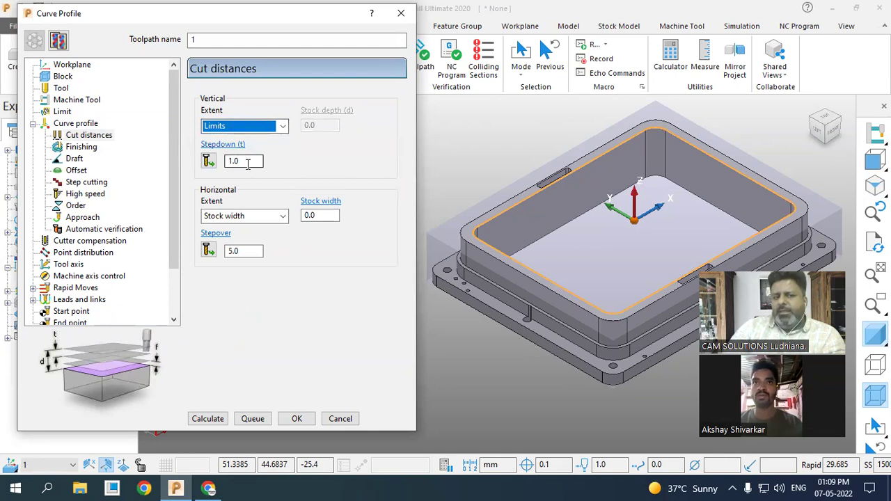
Review the stepdown in the cut distances against the curve profile's lower limit.
{"action": "left_click", "coordinate": [246, 160]}
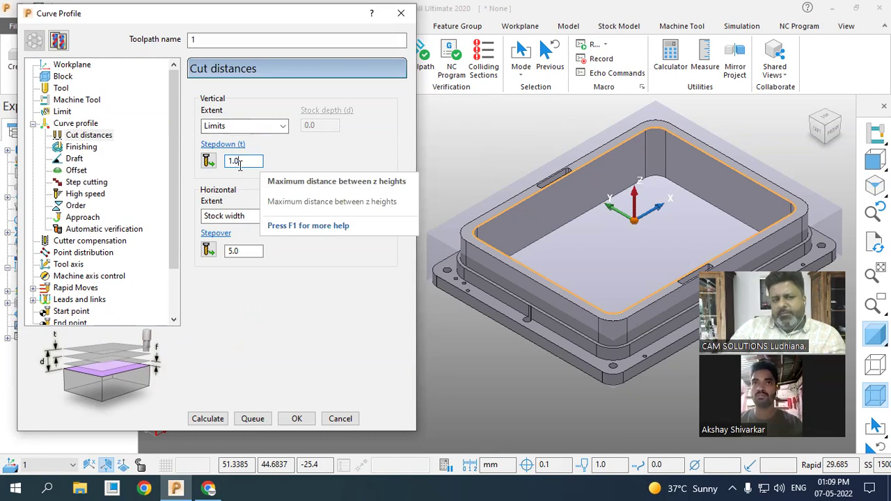
{"action": "left_click", "coordinate": [82, 125]}
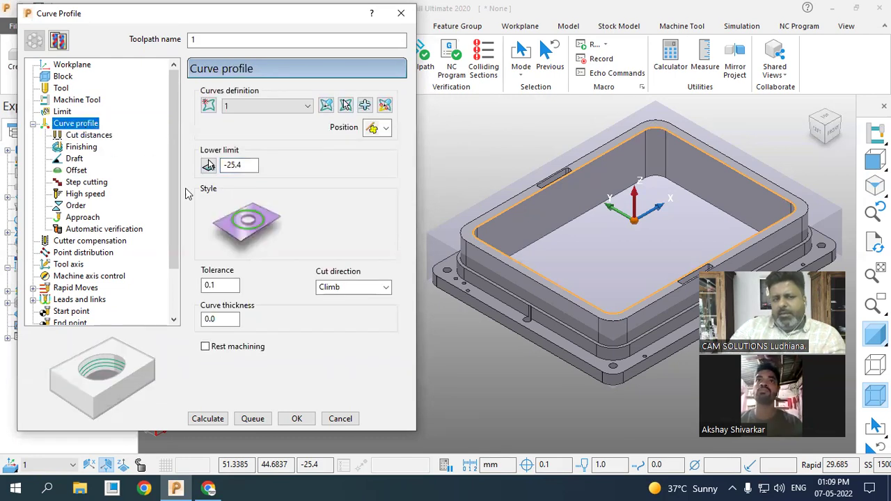
{"action": "double_click", "coordinate": [250, 167]}
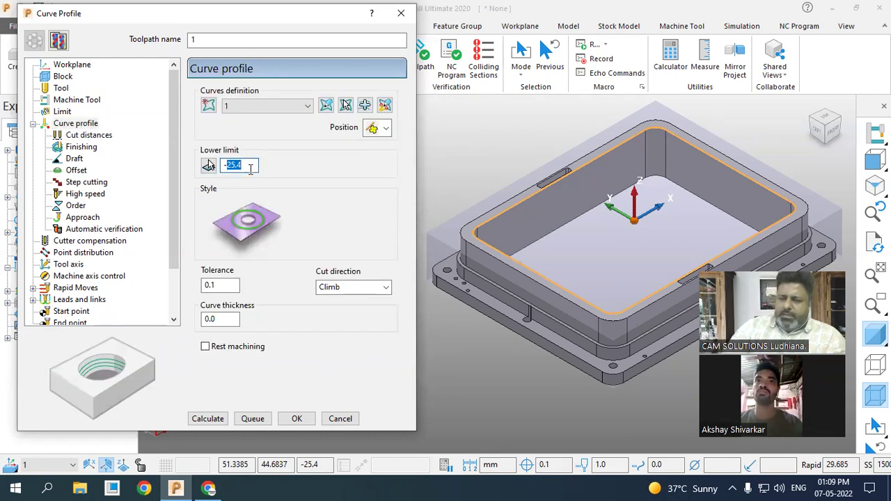
{"action": "left_click", "coordinate": [84, 135]}
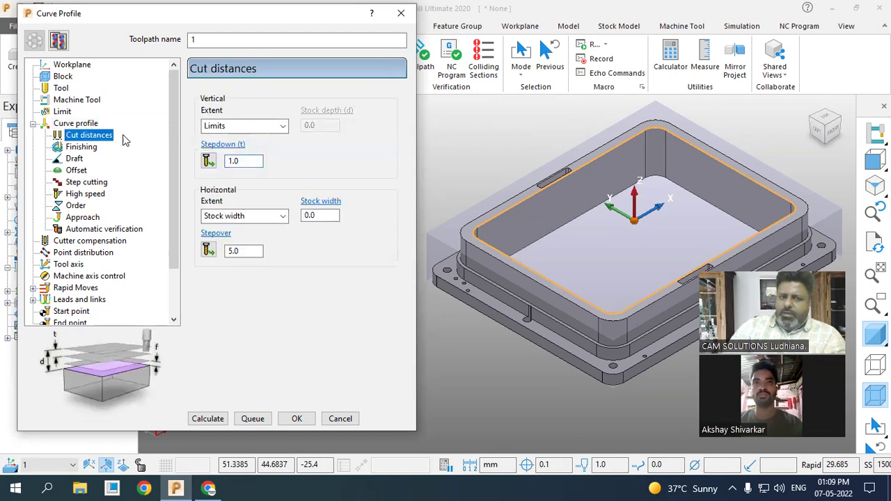
{"action": "double_click", "coordinate": [254, 161]}
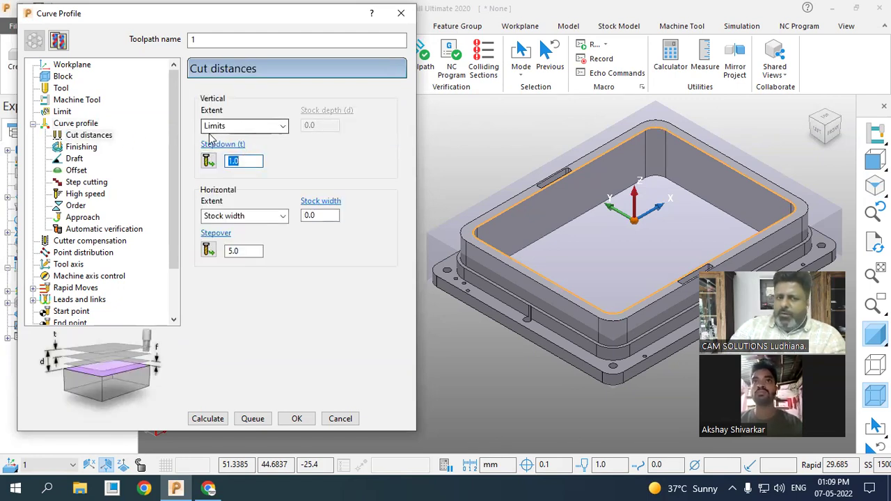
{"action": "left_click", "coordinate": [90, 136]}
{"action": "left_click", "coordinate": [88, 125]}
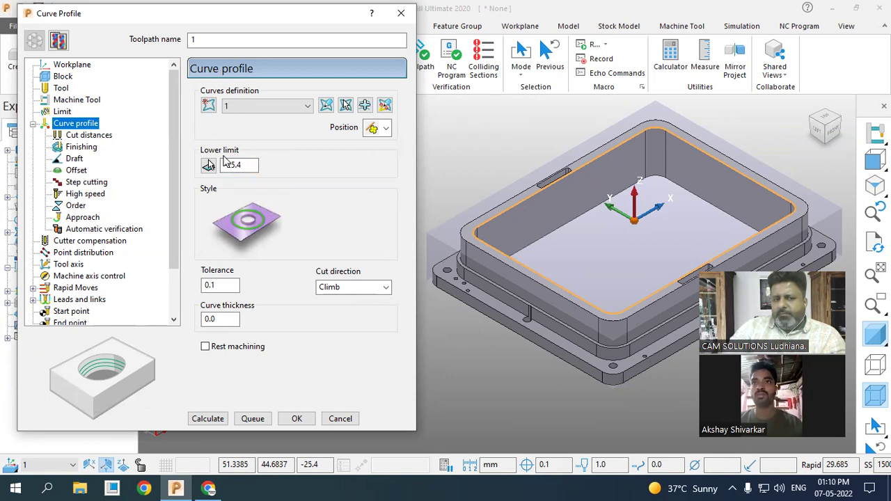
Create an end mill for the toolpath and set its diameter to 10 mm.
{"action": "left_click", "coordinate": [61, 89]}
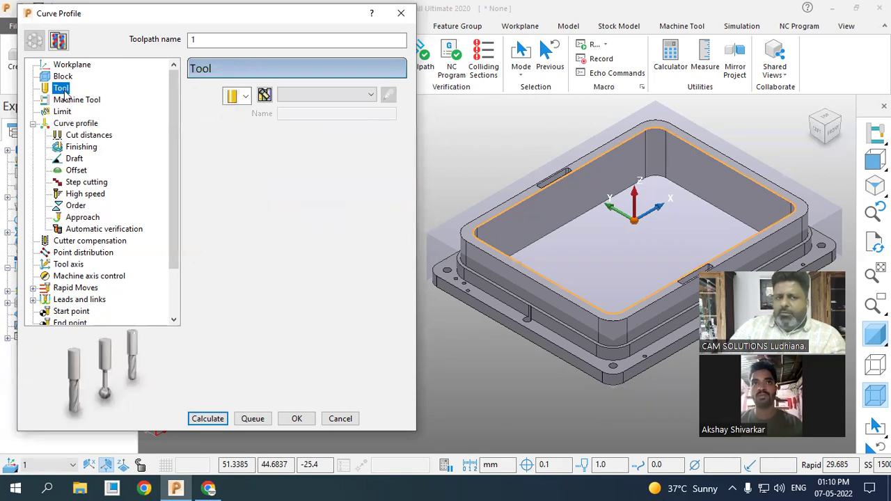
{"action": "left_click", "coordinate": [237, 97]}
{"action": "left_click", "coordinate": [234, 119]}
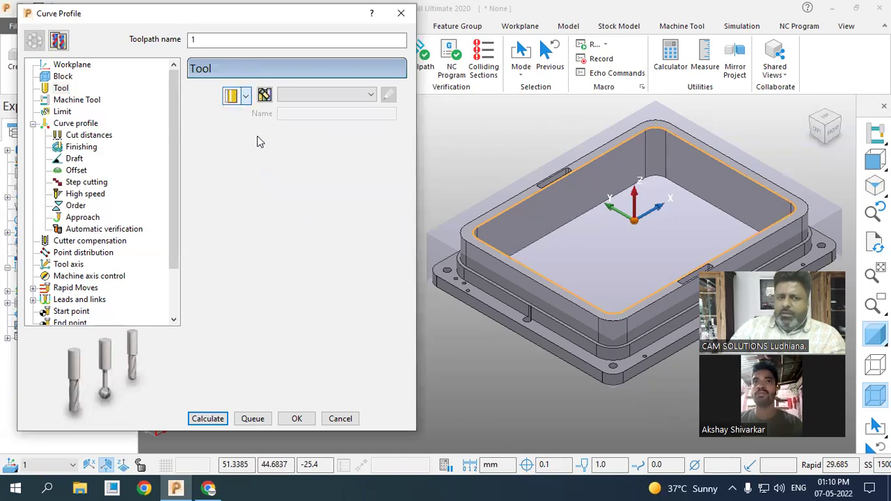
{"action": "double_click", "coordinate": [309, 264]}
{"action": "type", "text": "15"}
{"action": "key", "text": "Return"}
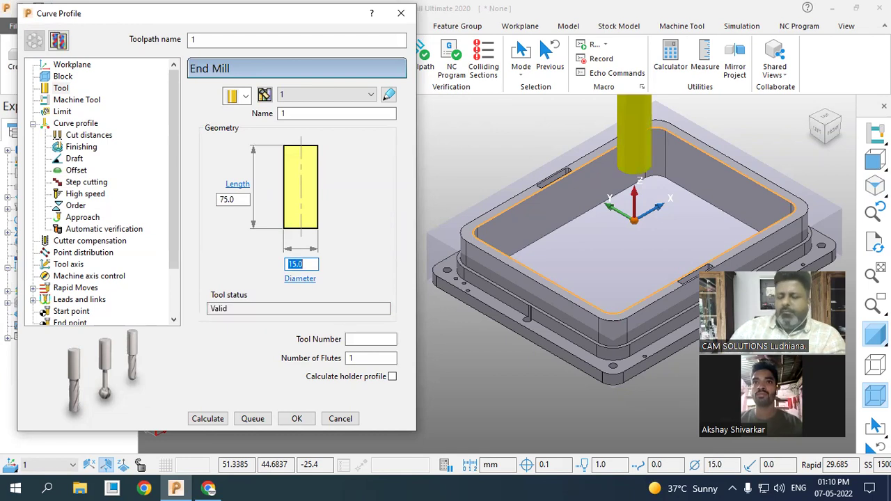
{"action": "type", "text": "1"}
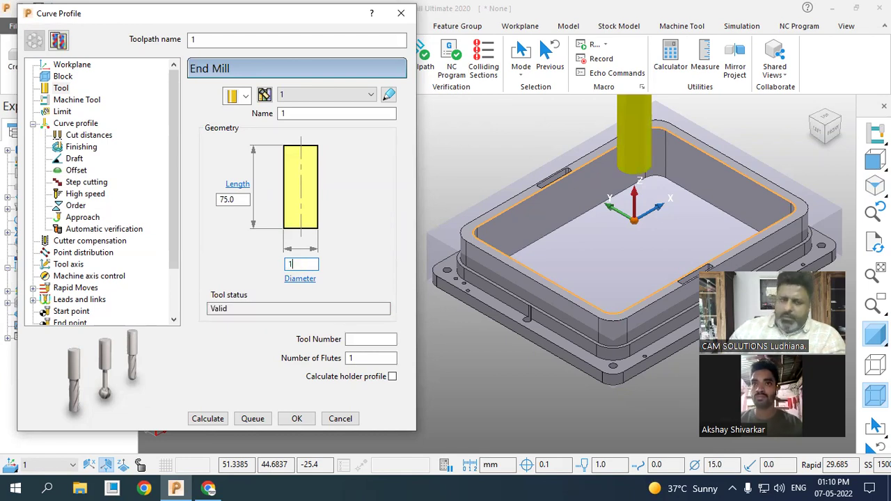
{"action": "type", "text": "0"}
{"action": "key", "text": "Return"}
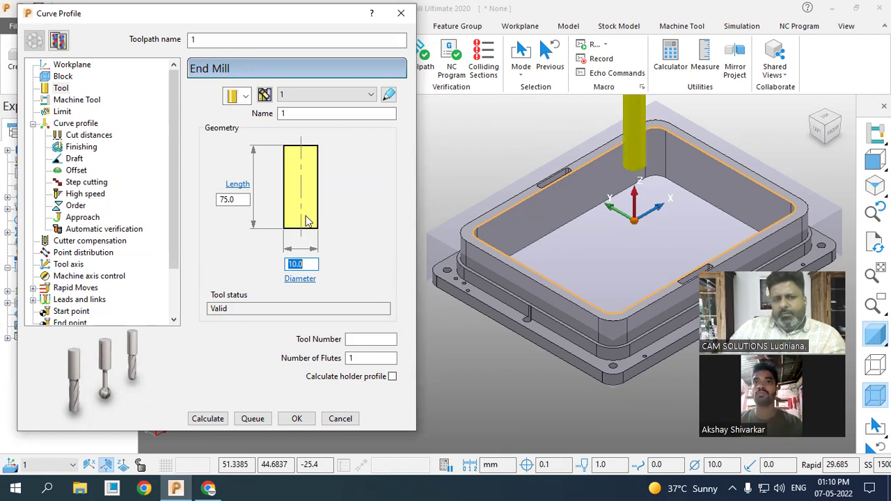
Give the end mill tool number 1 and rename it end10.
{"action": "left_click", "coordinate": [307, 115]}
{"action": "left_click", "coordinate": [376, 340]}
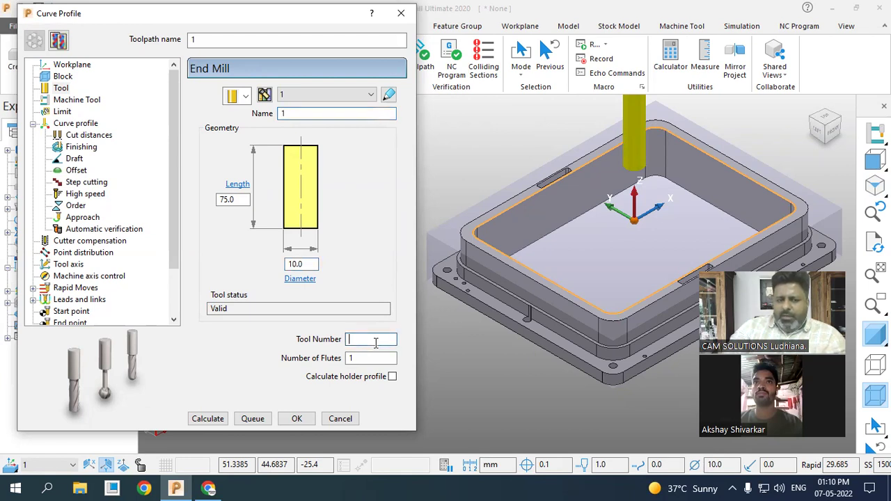
{"action": "type", "text": "1"}
{"action": "left_click", "coordinate": [306, 114]}
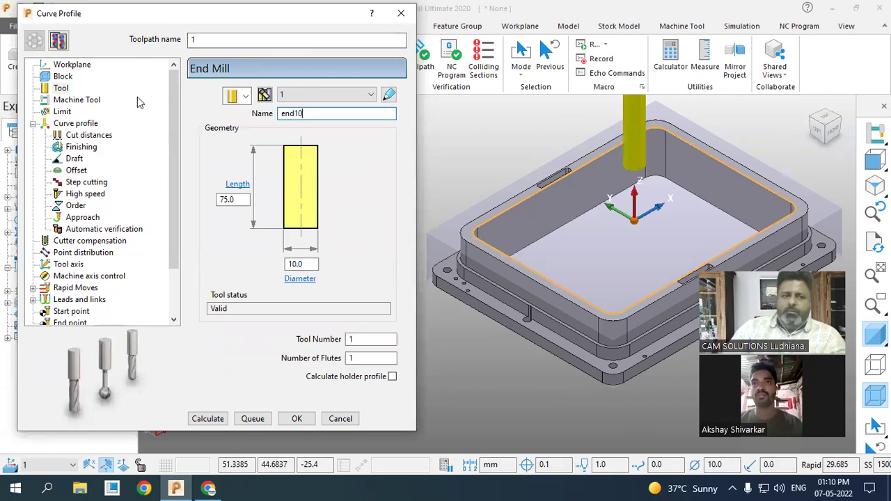
{"action": "left_click", "coordinate": [77, 124]}
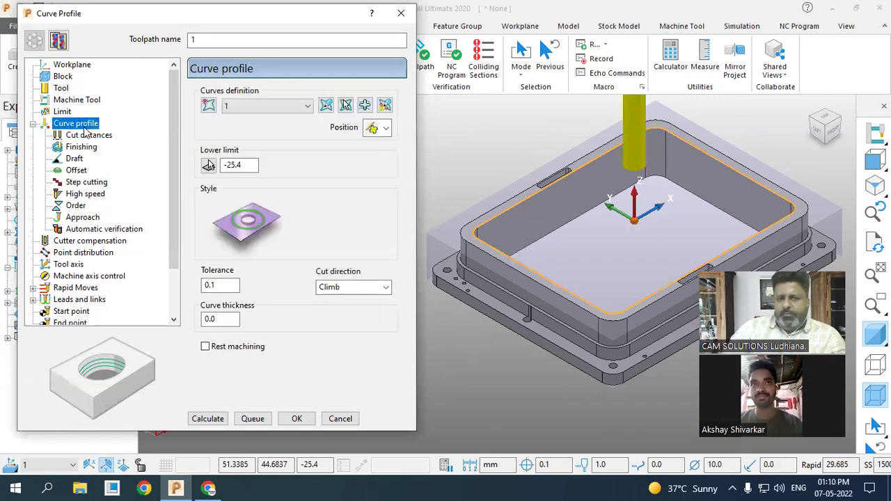
Check the toolpath's tool and workplane settings, and recalculate the box block from the model limits.
{"action": "left_click", "coordinate": [61, 88]}
{"action": "left_click", "coordinate": [62, 76]}
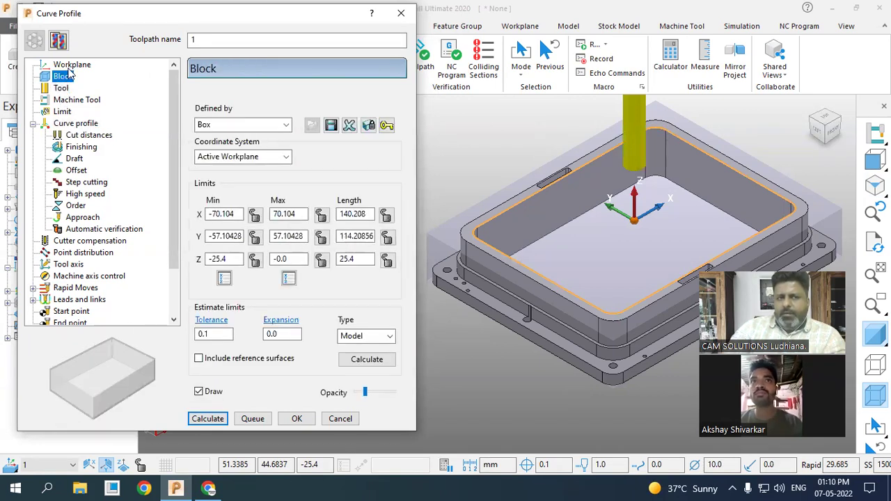
{"action": "left_click", "coordinate": [71, 65]}
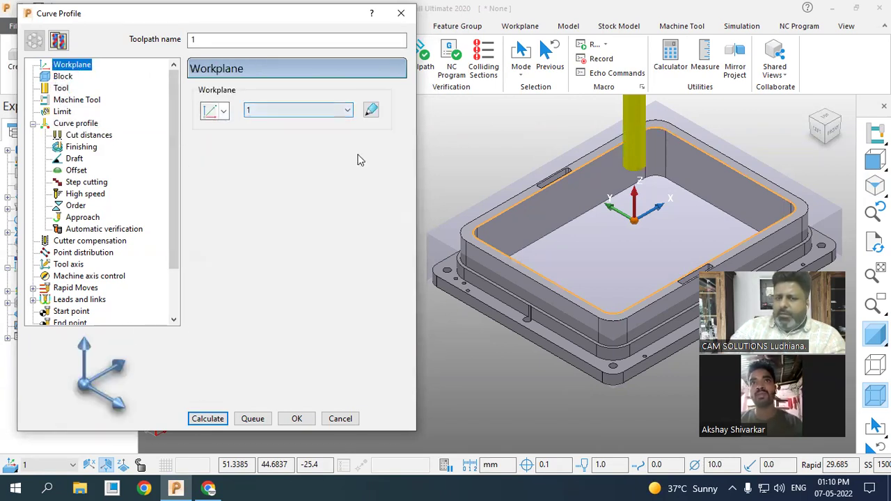
{"action": "left_click", "coordinate": [61, 77]}
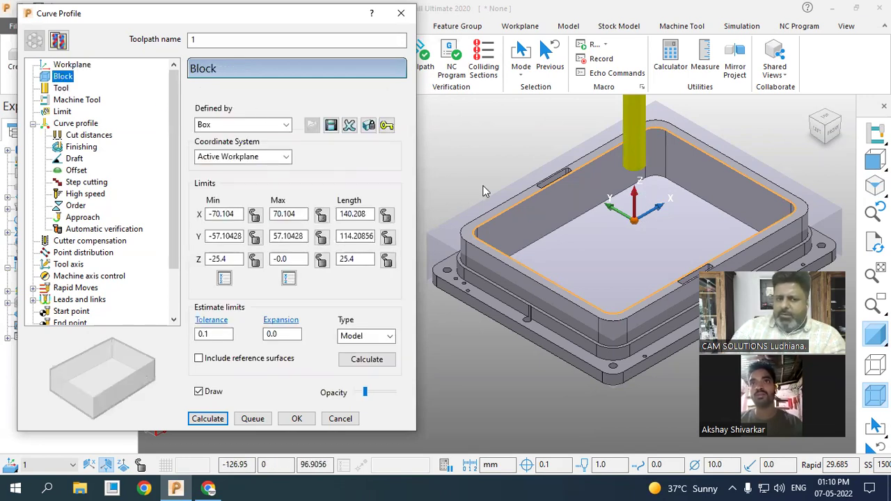
{"action": "left_click", "coordinate": [379, 360]}
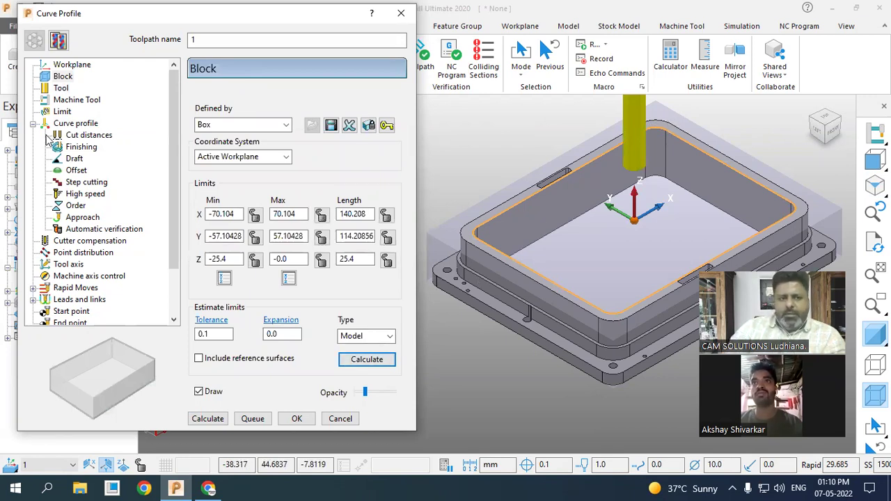
Review the tool and curve profile settings, and recheck the machining sections of the pocket-edge curve.
{"action": "left_click", "coordinate": [61, 89]}
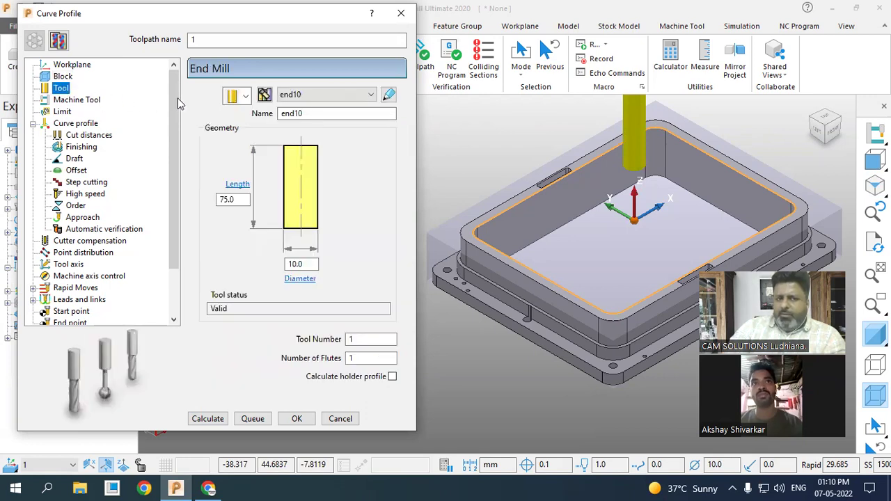
{"action": "left_click", "coordinate": [64, 124]}
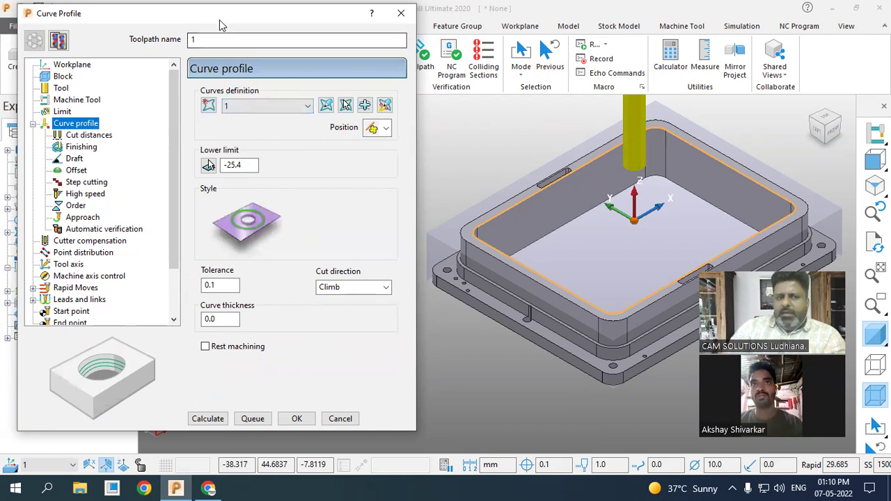
{"action": "left_click_drag", "start_coordinate": [218, 20], "coordinate": [304, 28]}
{"action": "double_click", "coordinate": [35, 232]}
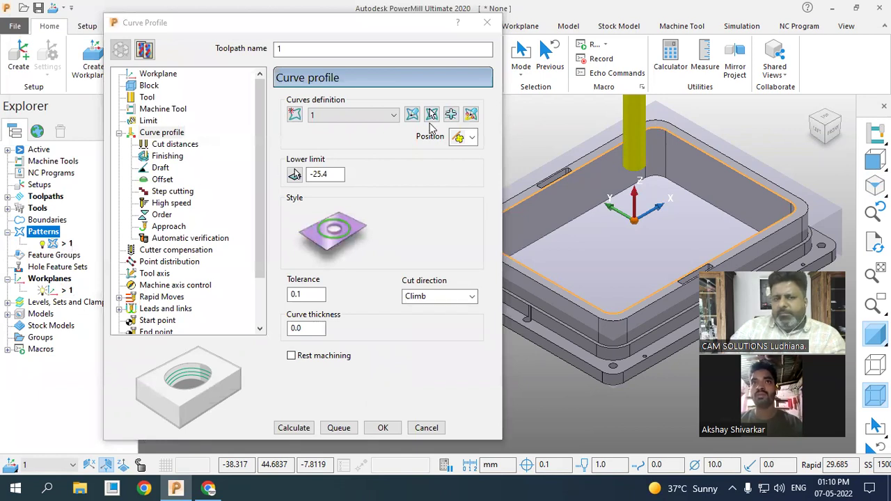
{"action": "left_click", "coordinate": [471, 116]}
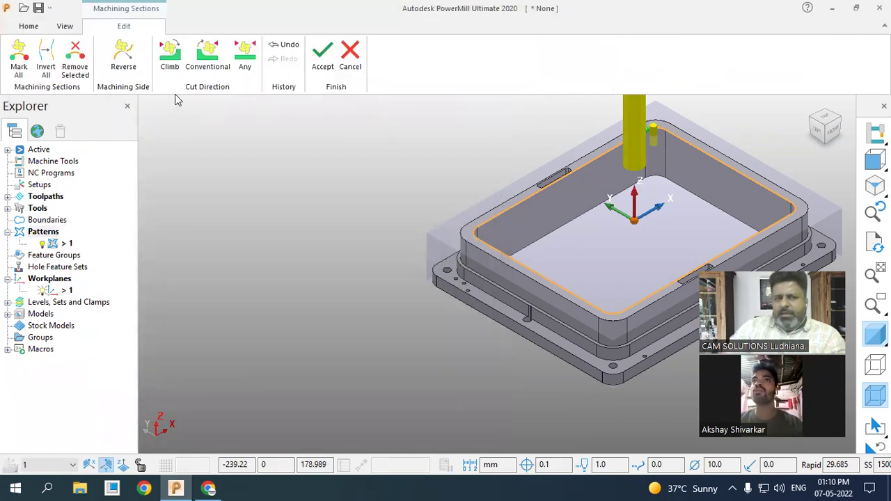
{"action": "left_click", "coordinate": [322, 56]}
Try the alternative tool position relative to the pattern and recheck the lower limit.
{"action": "left_click", "coordinate": [471, 137]}
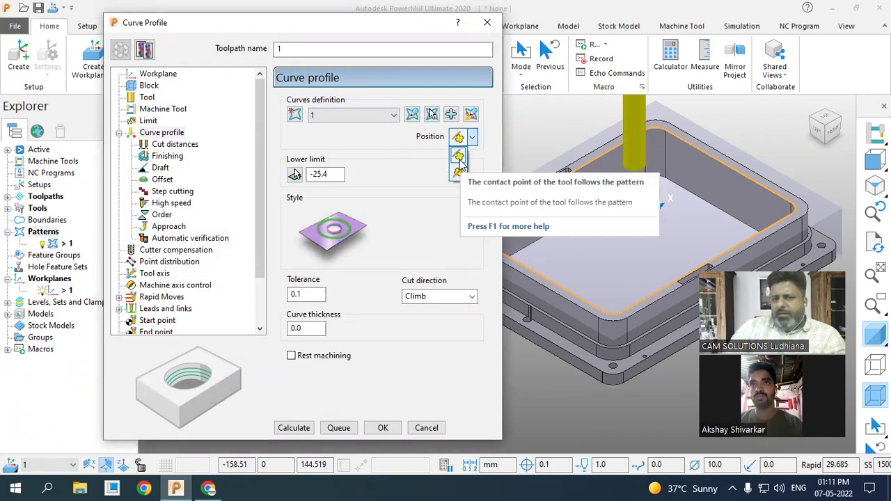
{"action": "left_click", "coordinate": [458, 174]}
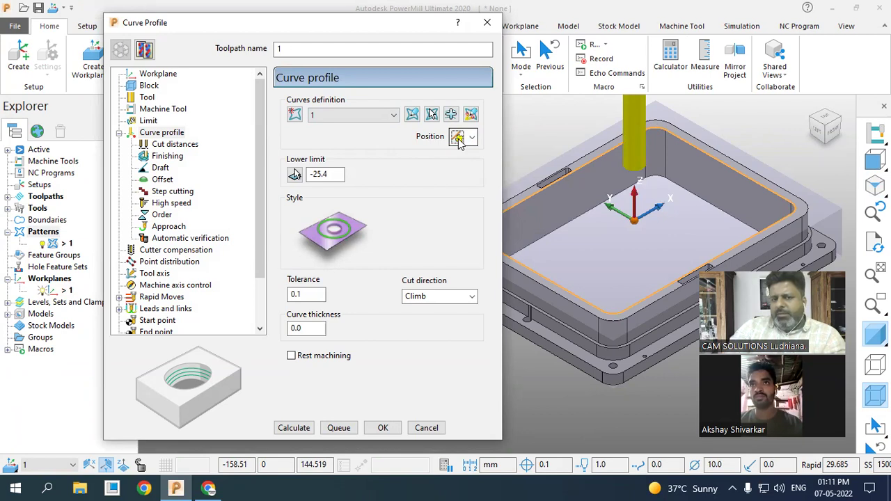
{"action": "double_click", "coordinate": [335, 174]}
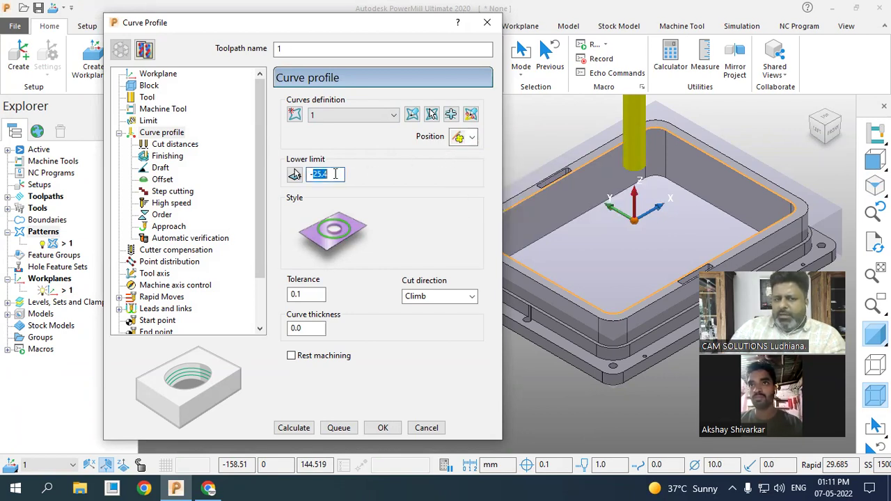
Check the cut distances and stepdown, calculate curve profile toolpath 1 for the pocket edge, and close its settings.
{"action": "left_click", "coordinate": [187, 145]}
{"action": "double_click", "coordinate": [337, 170]}
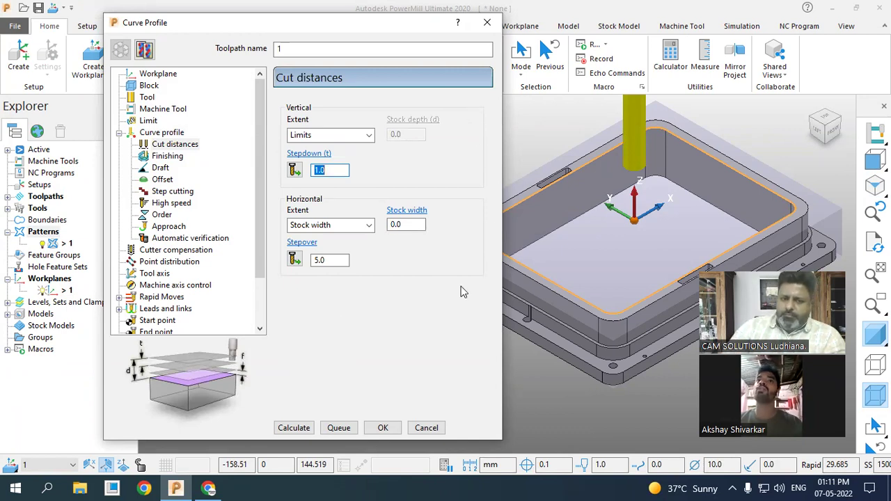
{"action": "left_click", "coordinate": [294, 431]}
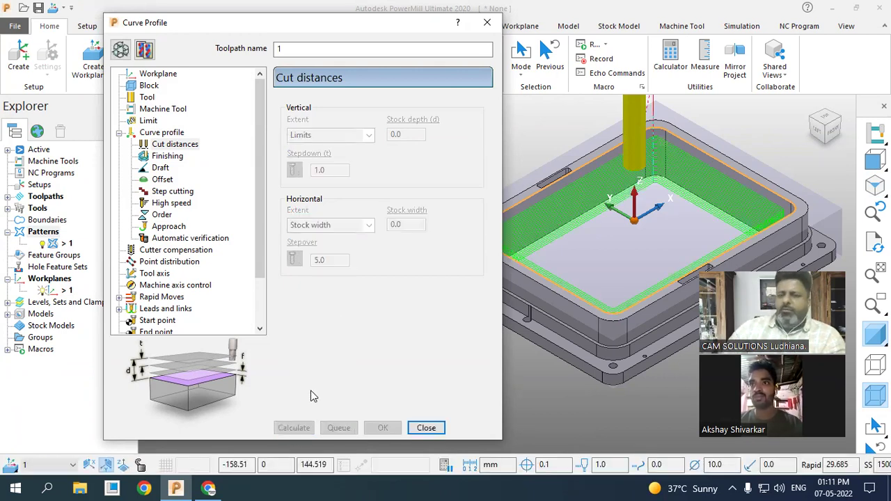
{"action": "left_click", "coordinate": [421, 427]}
{"action": "scroll", "coordinate": [379, 366], "scroll_direction": "down", "scroll_amount": 3}
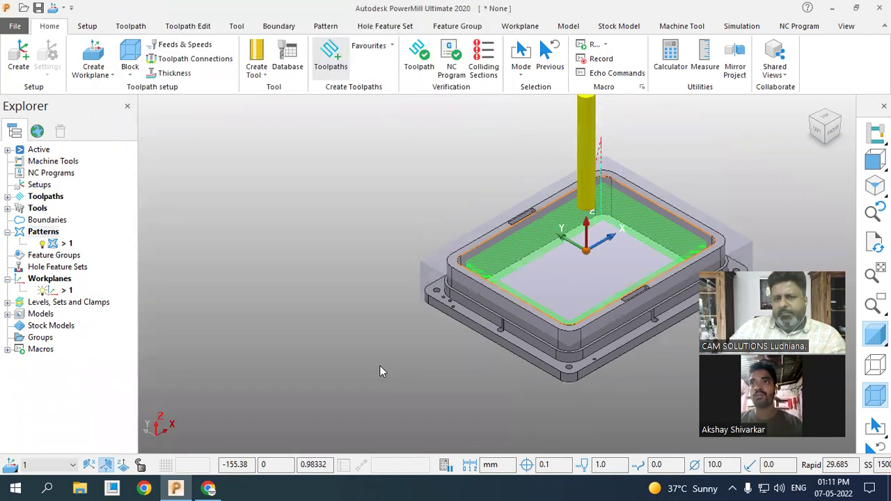
{"action": "scroll", "coordinate": [576, 313], "scroll_direction": "up", "scroll_amount": 2}
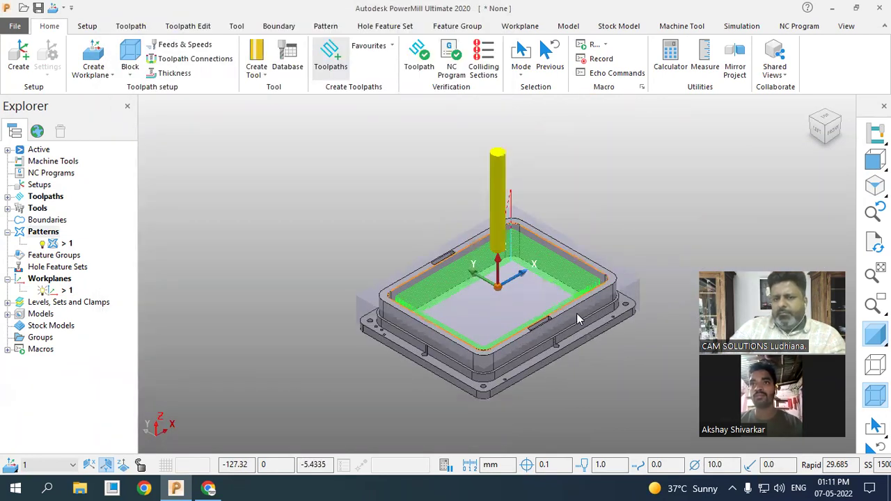
{"action": "scroll", "coordinate": [591, 317], "scroll_direction": "up", "scroll_amount": 2}
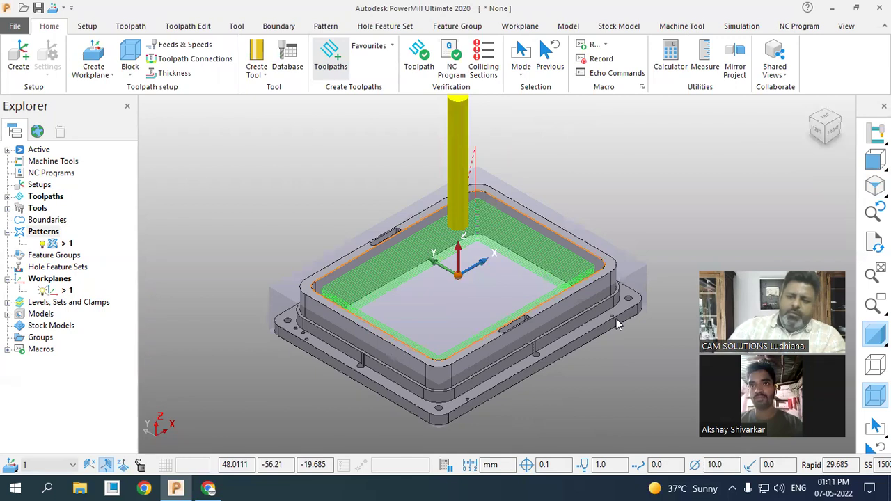
Simulate toolpath 1 from its start with the end10 tool.
{"action": "double_click", "coordinate": [19, 196]}
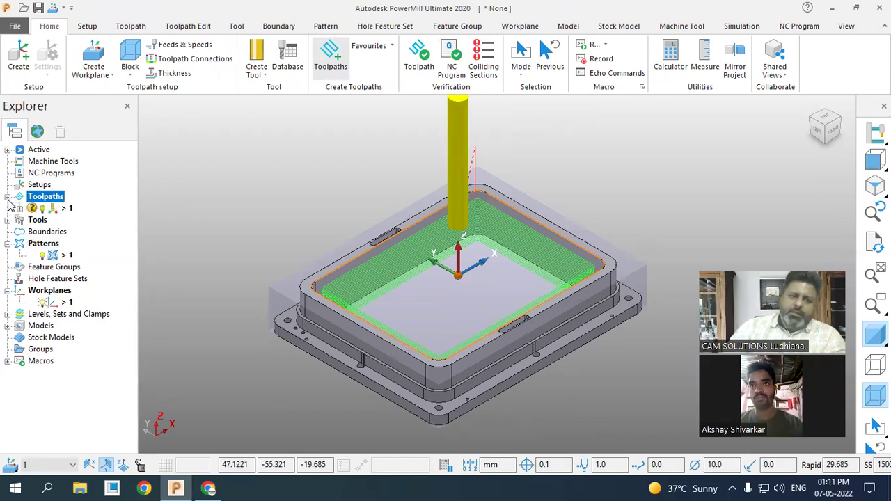
{"action": "right_click", "coordinate": [67, 209]}
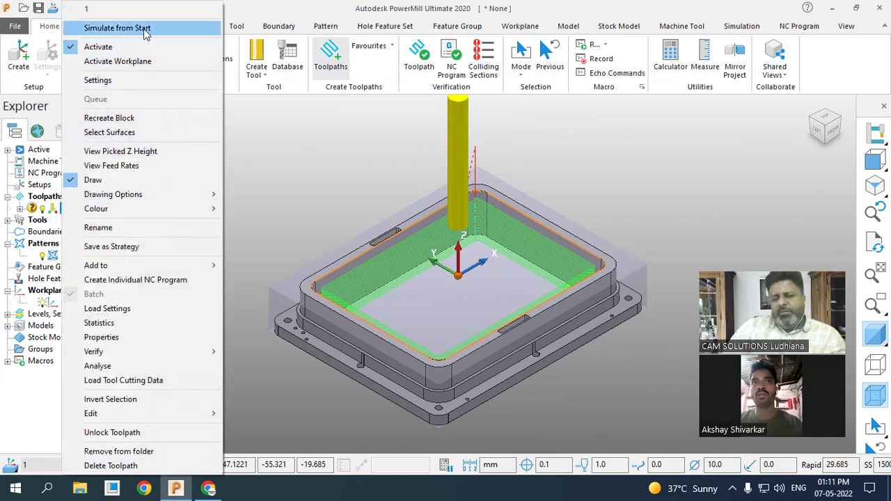
{"action": "left_click", "coordinate": [117, 28]}
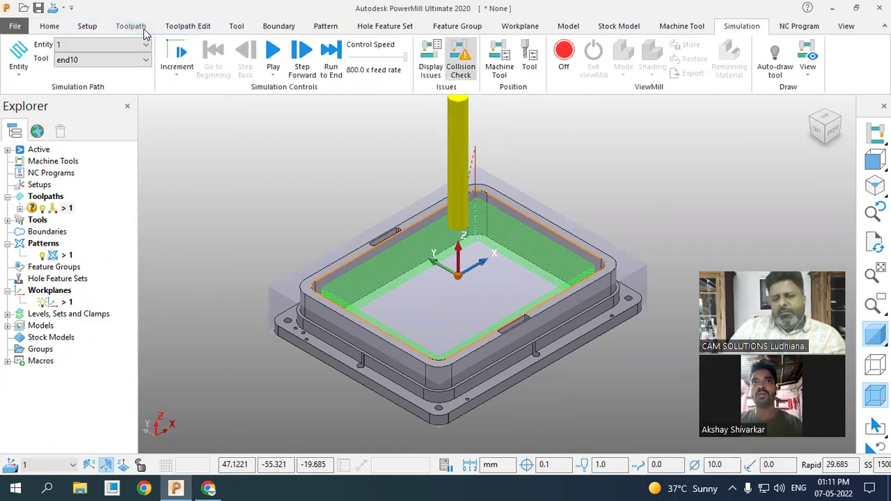
{"action": "left_click", "coordinate": [270, 56]}
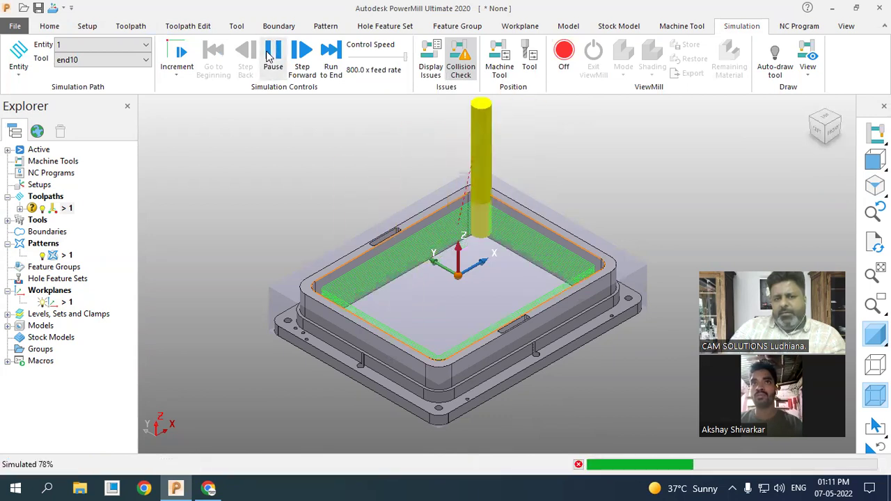
Slow the simulation to 12.0 x feed rate, replay it from the beginning, and finish it at 47.0 x feed rate.
{"action": "left_click", "coordinate": [361, 60]}
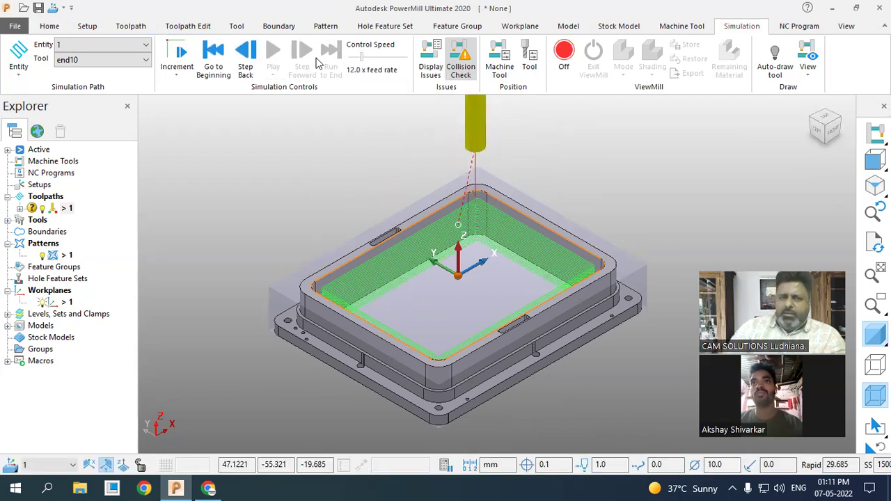
{"action": "left_click", "coordinate": [213, 58]}
{"action": "left_click", "coordinate": [272, 58]}
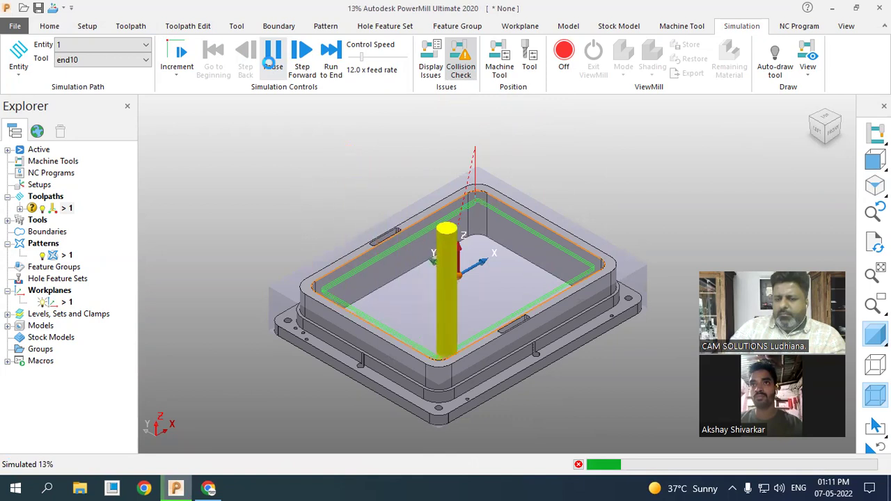
{"action": "left_click_drag", "start_coordinate": [362, 58], "coordinate": [386, 59]}
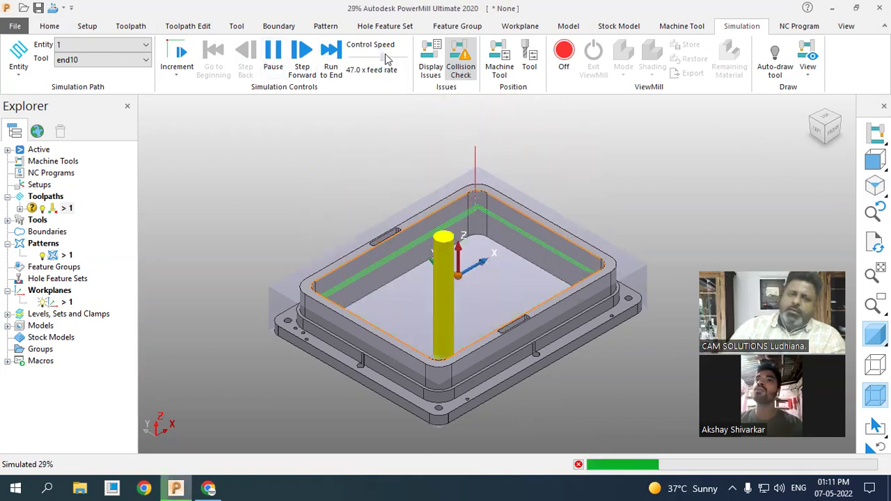
{"action": "left_click", "coordinate": [331, 59]}
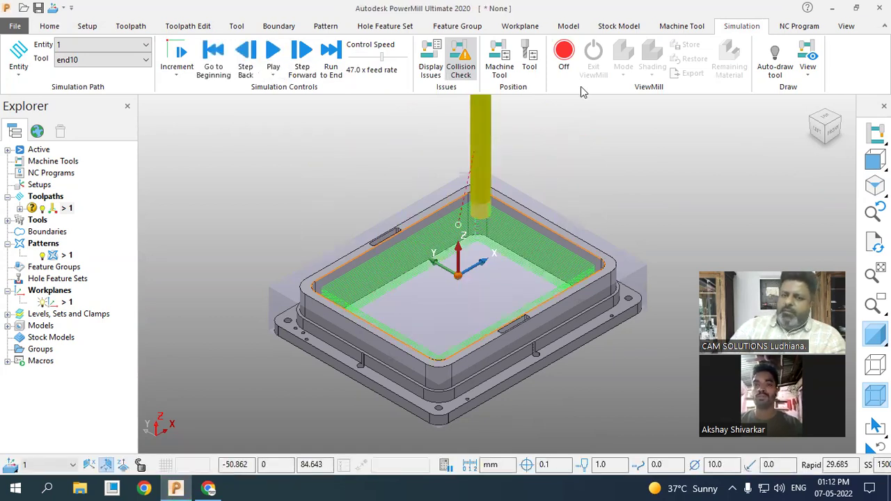
Turn on ViewMill stock simulation with the Fixed direction mode and Rainbow shading.
{"action": "left_click", "coordinate": [566, 61]}
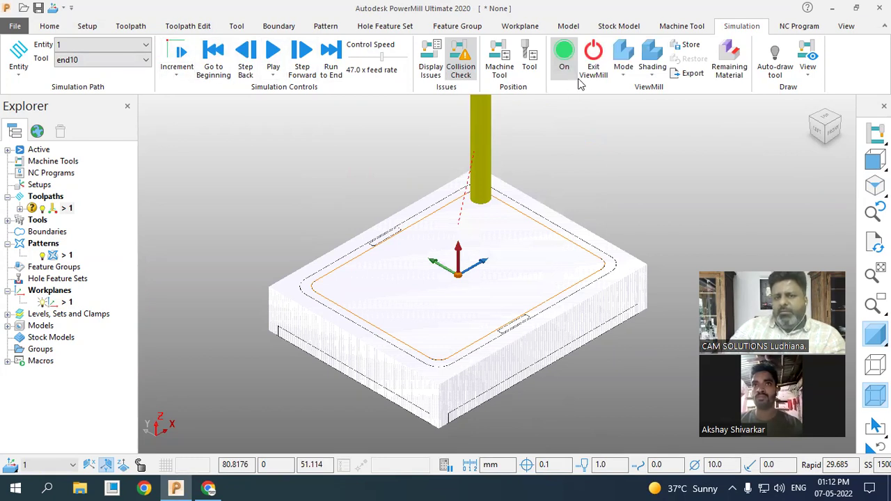
{"action": "left_click", "coordinate": [625, 76]}
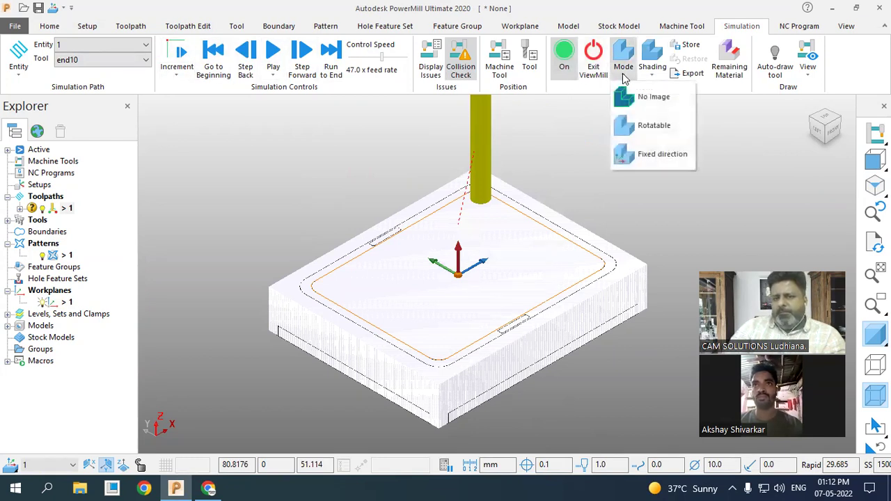
{"action": "left_click", "coordinate": [645, 154]}
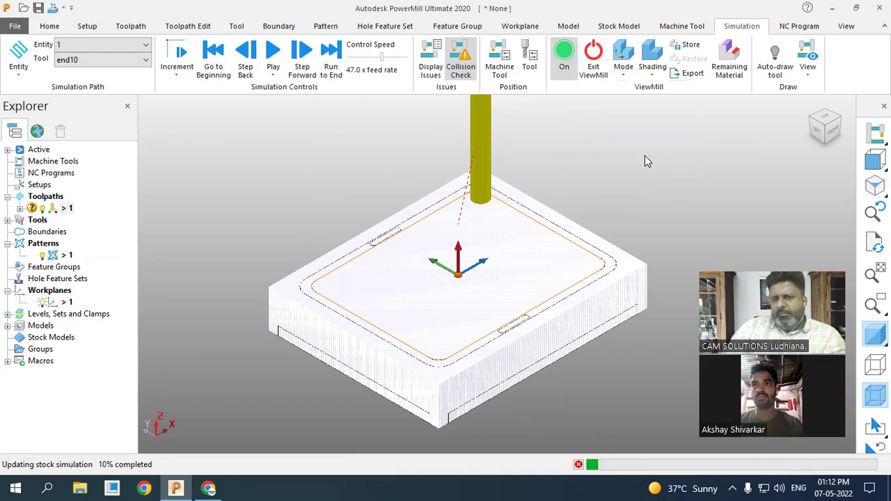
{"action": "left_click", "coordinate": [652, 70]}
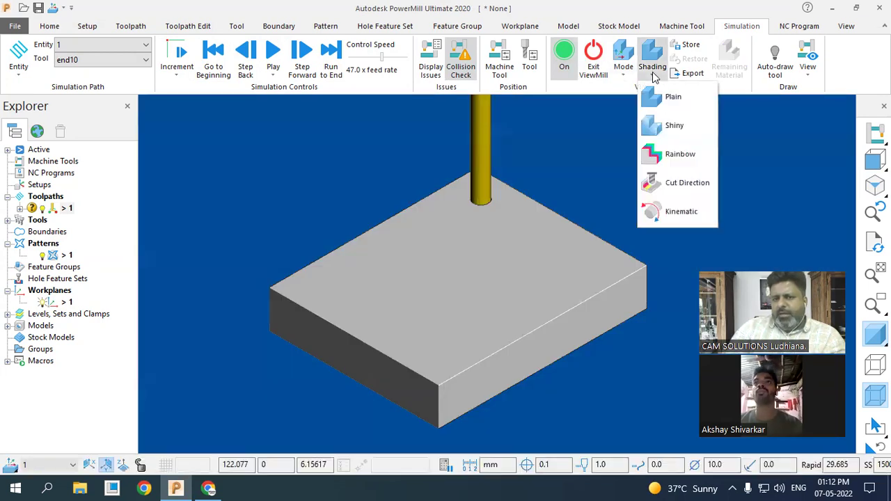
{"action": "left_click", "coordinate": [679, 156]}
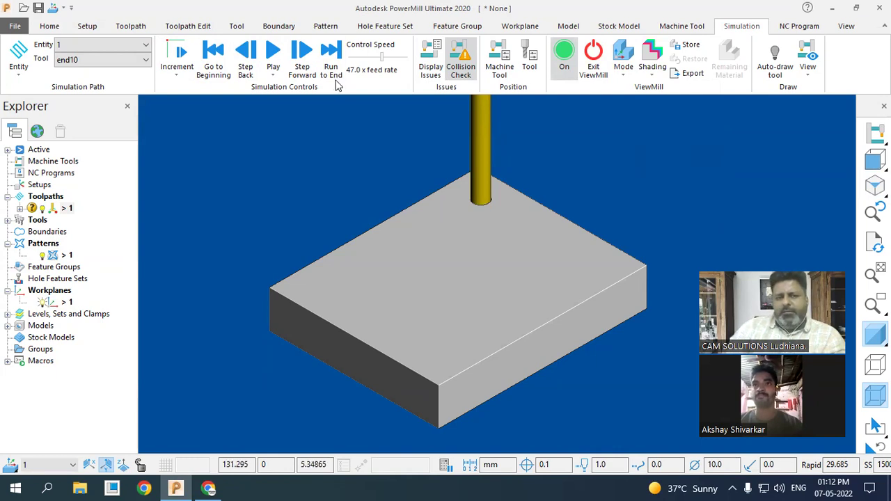
Play the stock removal simulation of toolpath 1, and halt it to exit ViewMill.
{"action": "left_click", "coordinate": [273, 54]}
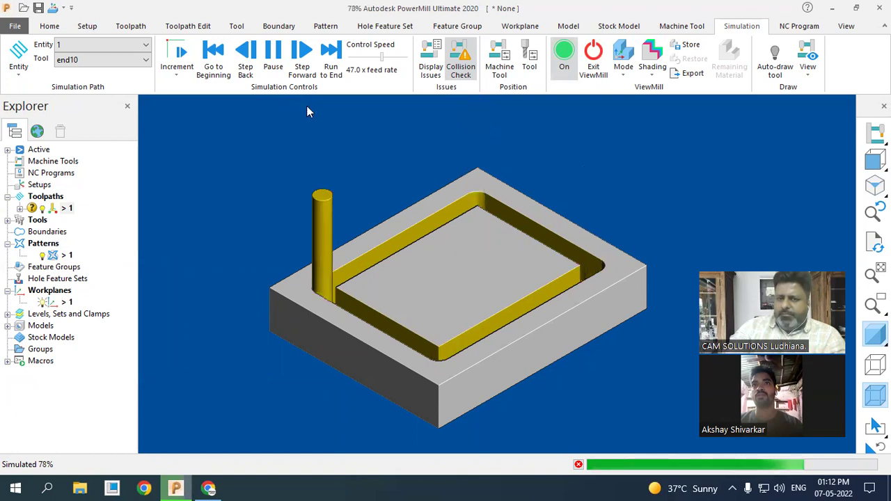
{"action": "left_click", "coordinate": [594, 66]}
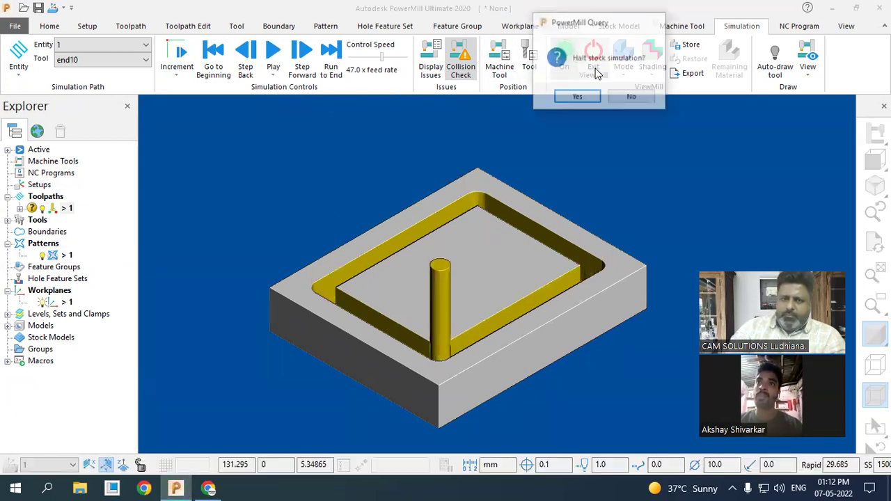
{"action": "left_click", "coordinate": [576, 96]}
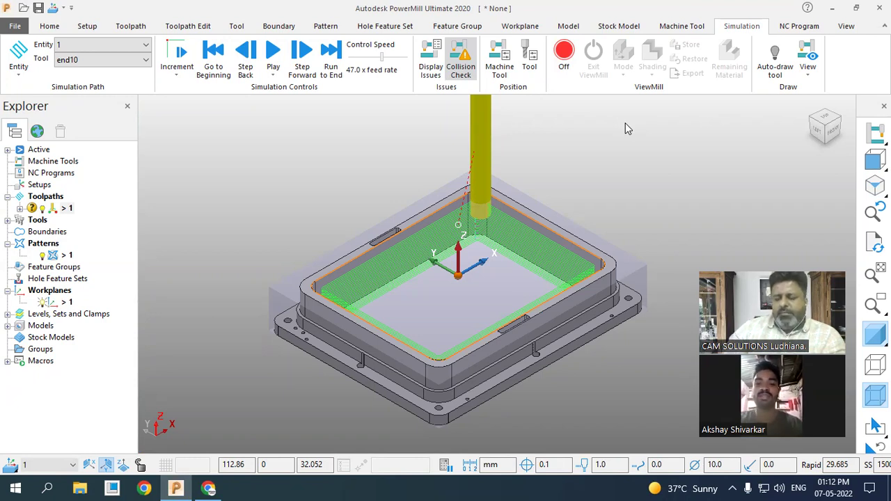
Make toolpath 1's settings editable, examine its curve profile settings against the calculated passes in the pocket, and accept them as they are.
{"action": "right_click", "coordinate": [64, 207]}
{"action": "left_click", "coordinate": [125, 82]}
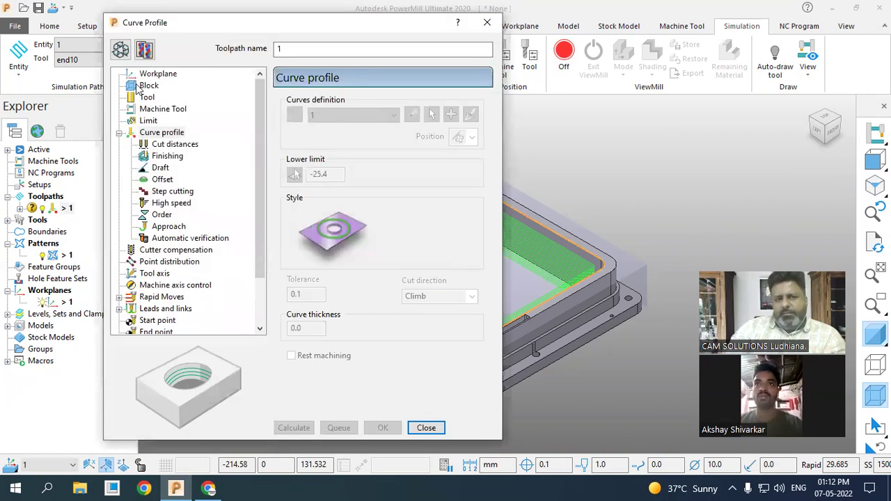
{"action": "left_click", "coordinate": [120, 49]}
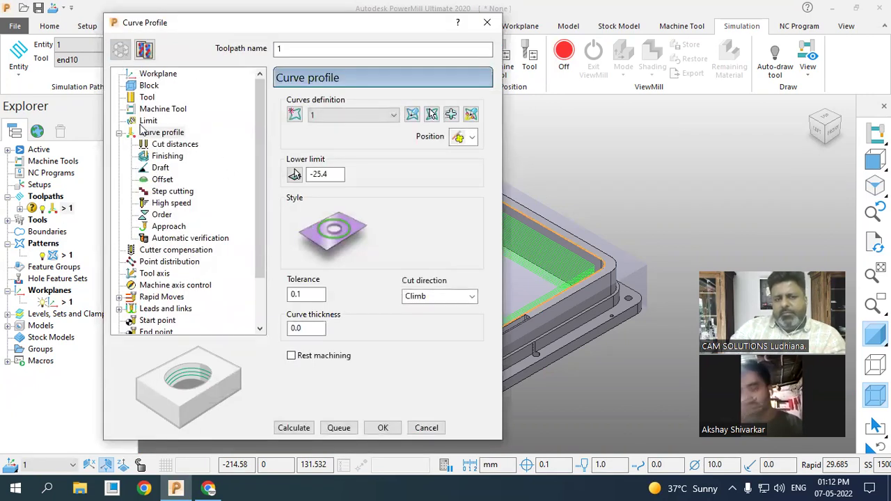
{"action": "scroll", "coordinate": [706, 183], "scroll_direction": "down", "scroll_amount": 4}
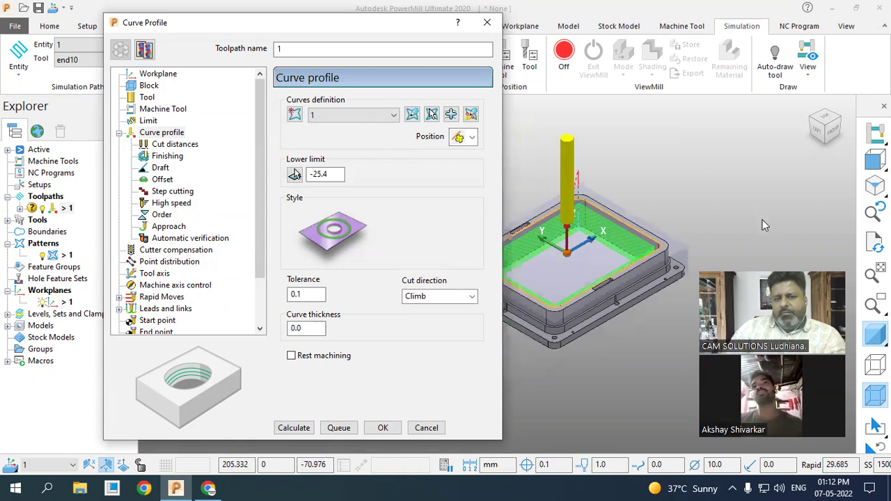
{"action": "scroll", "coordinate": [598, 257], "scroll_direction": "up", "scroll_amount": 2}
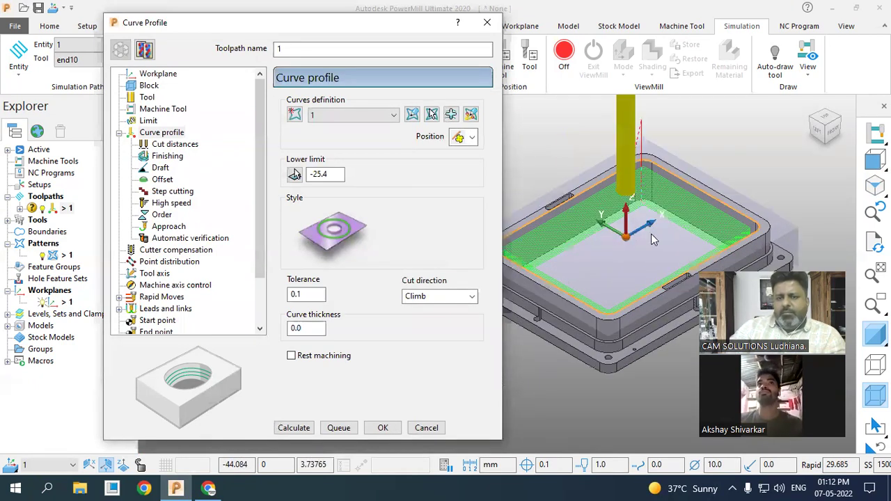
{"action": "scroll", "coordinate": [651, 260], "scroll_direction": "up", "scroll_amount": 2}
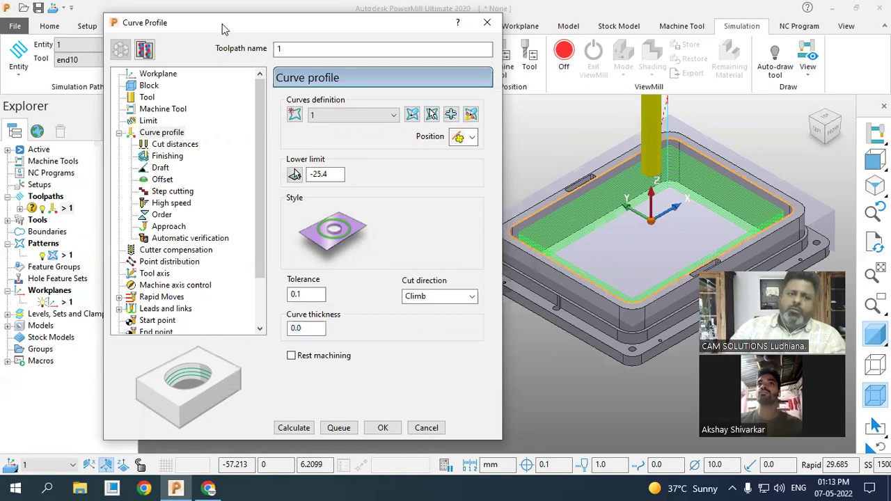
{"action": "left_click_drag", "start_coordinate": [222, 23], "coordinate": [138, 35]}
{"action": "scroll", "coordinate": [557, 258], "scroll_direction": "up", "scroll_amount": 2}
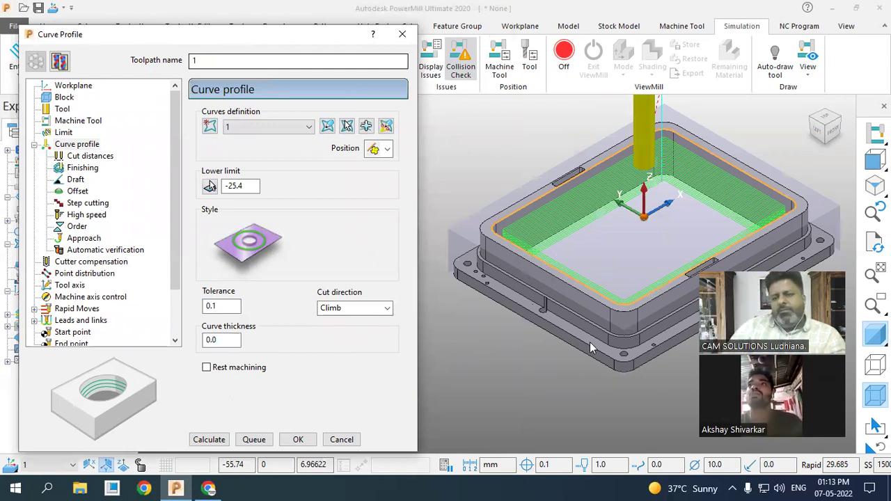
{"action": "middle_click_drag", "start_coordinate": [748, 252], "coordinate": [710, 269], "text": "shift"}
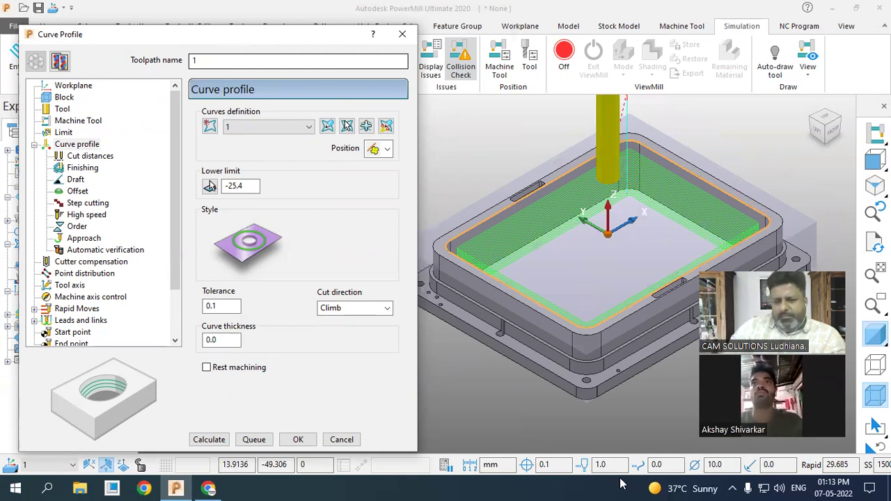
{"action": "left_click", "coordinate": [298, 439]}
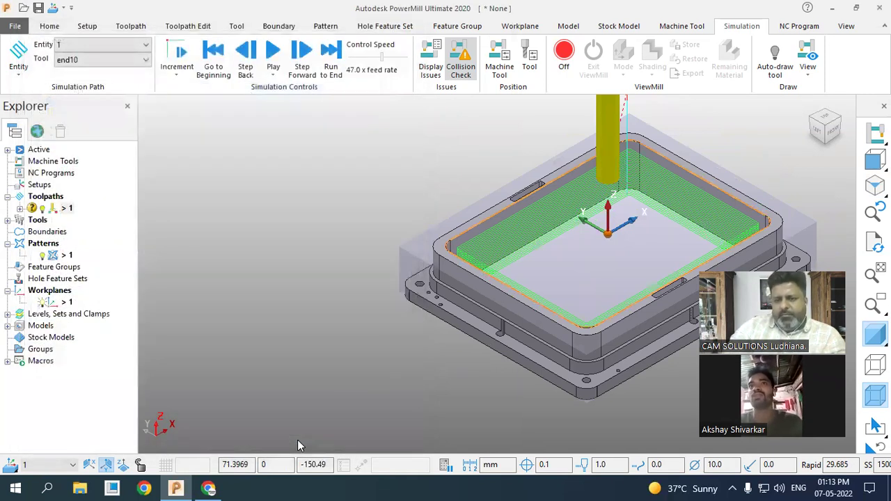
{"action": "scroll", "coordinate": [285, 367], "scroll_direction": "down", "scroll_amount": 3}
{"action": "scroll", "coordinate": [479, 332], "scroll_direction": "up", "scroll_amount": 3}
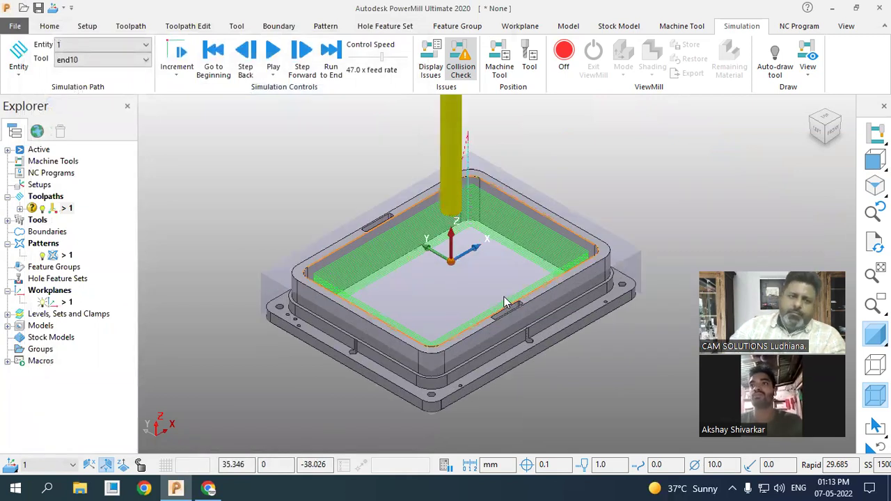
Make toolpath 1's curve profile settings editable, set the lower limit to -15, and recalculate the toolpath.
{"action": "right_click", "coordinate": [60, 212]}
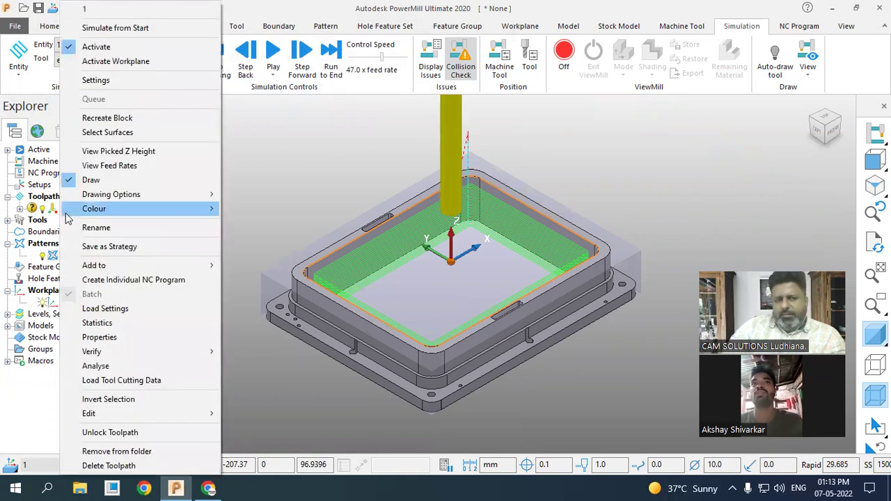
{"action": "left_click", "coordinate": [256, 166]}
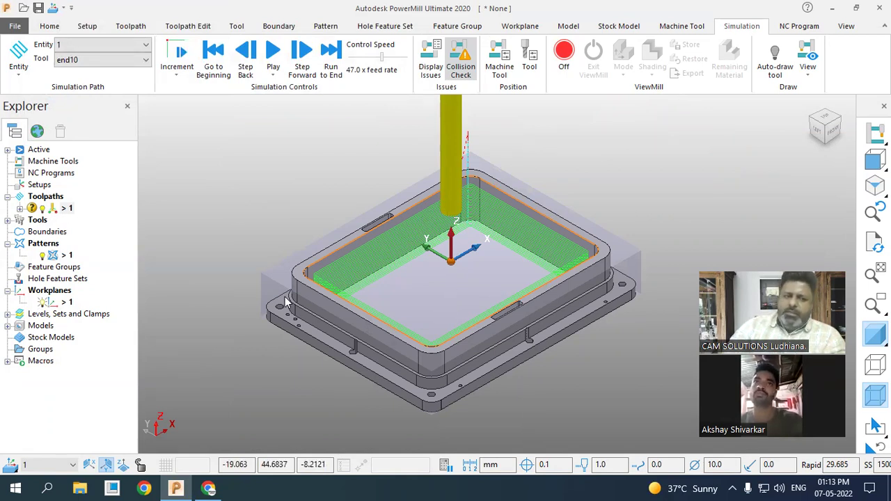
{"action": "right_click", "coordinate": [67, 209]}
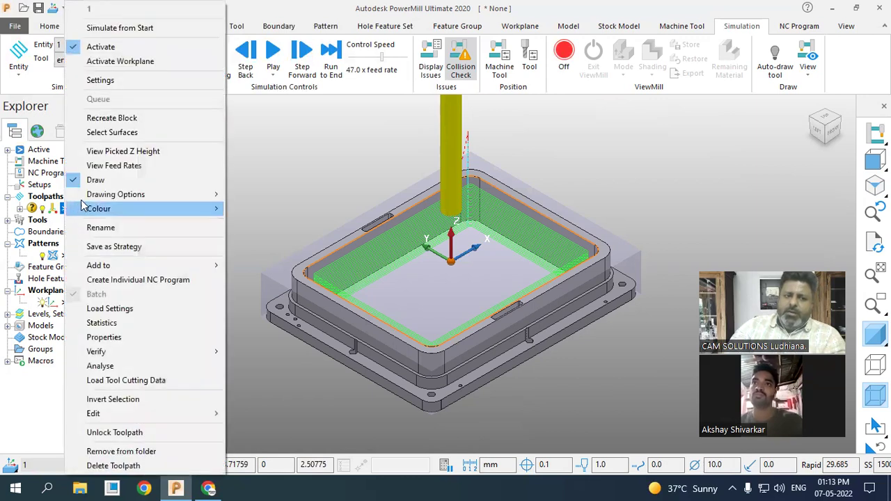
{"action": "left_click", "coordinate": [103, 81]}
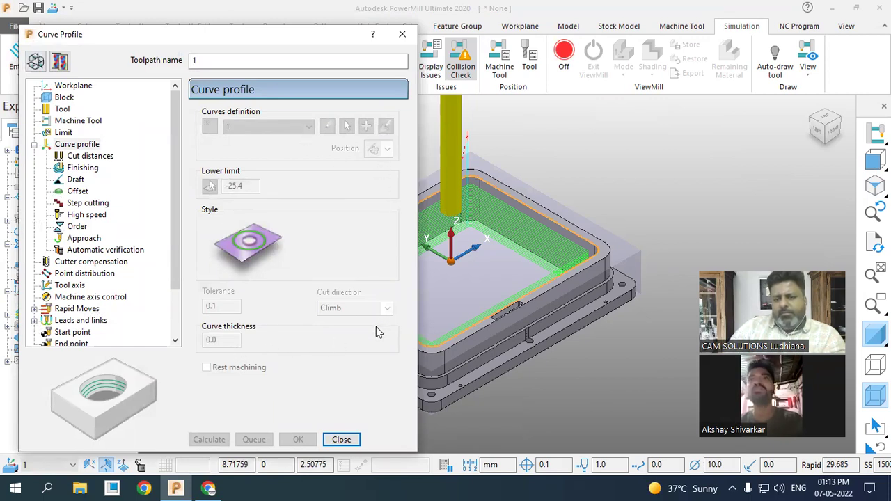
{"action": "left_click", "coordinate": [35, 62]}
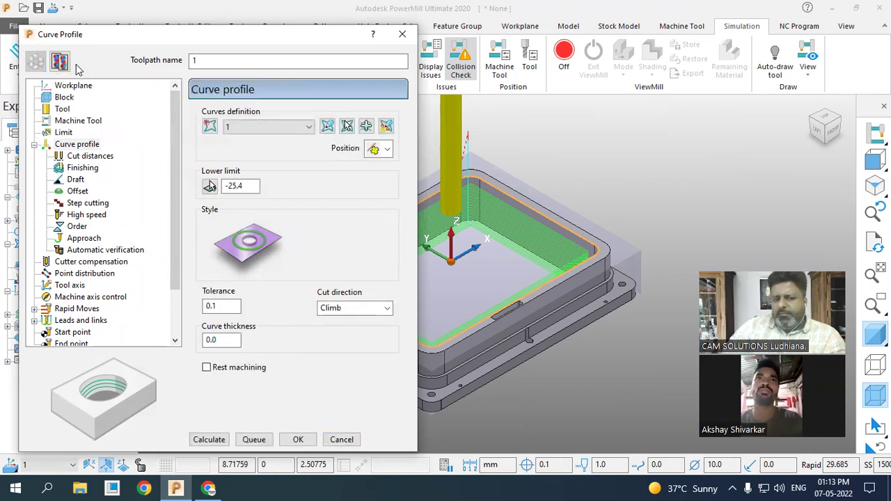
{"action": "left_click", "coordinate": [212, 184]}
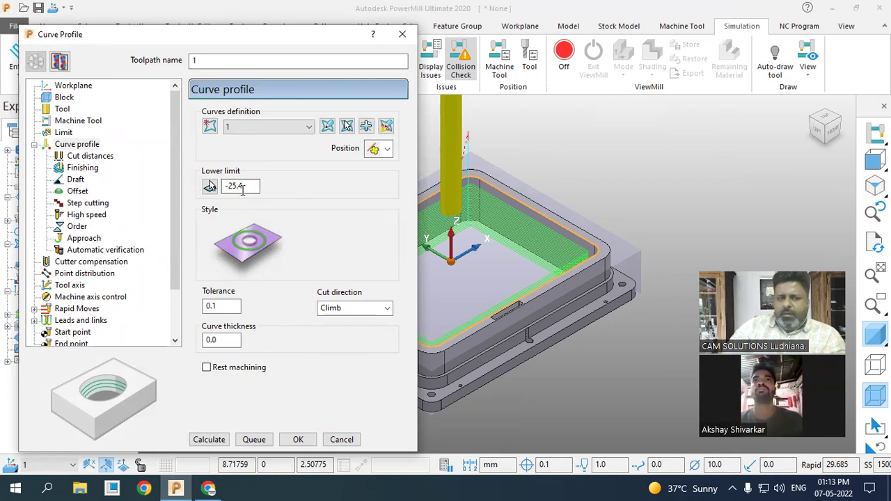
{"action": "type", "text": "-"}
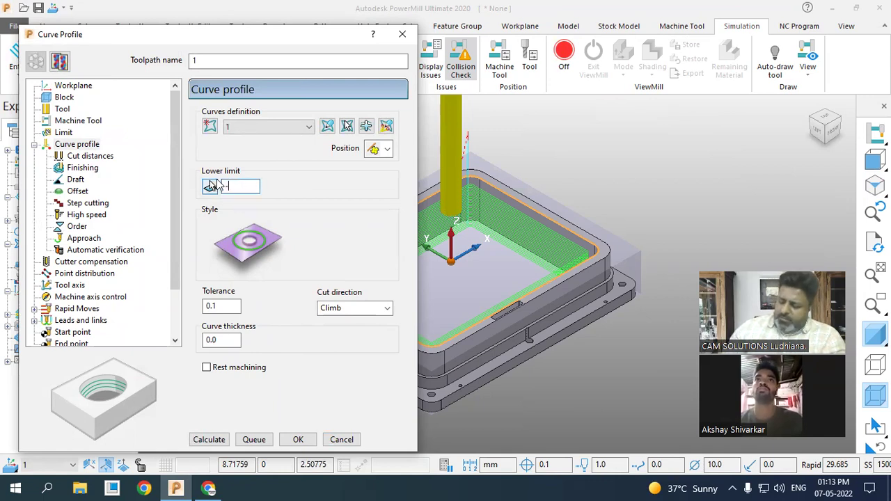
{"action": "type", "text": "15"}
{"action": "left_click", "coordinate": [216, 442]}
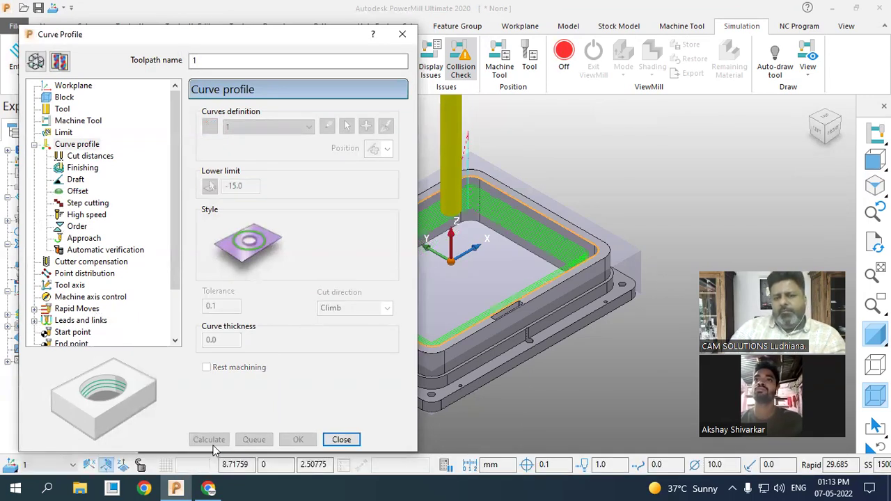
Set the curve profile's lower limit to -5 and recalculate toolpath 1.
{"action": "left_click", "coordinate": [35, 62]}
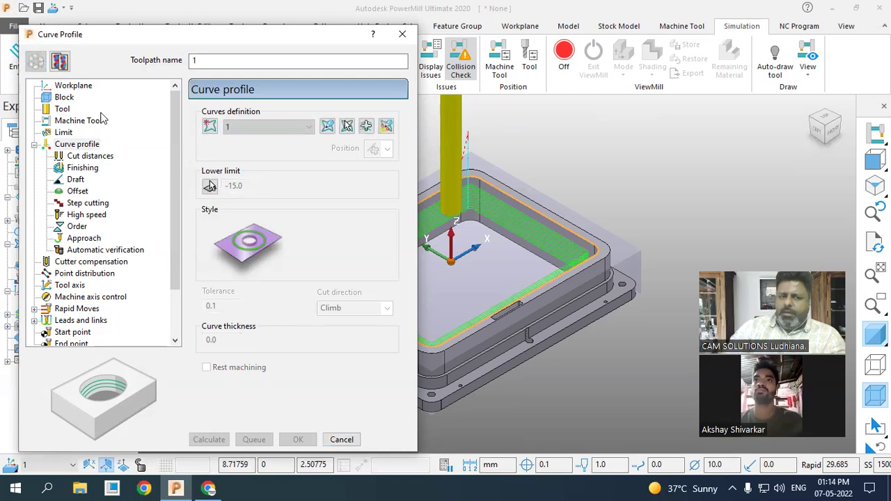
{"action": "left_click_drag", "start_coordinate": [253, 185], "coordinate": [184, 191]}
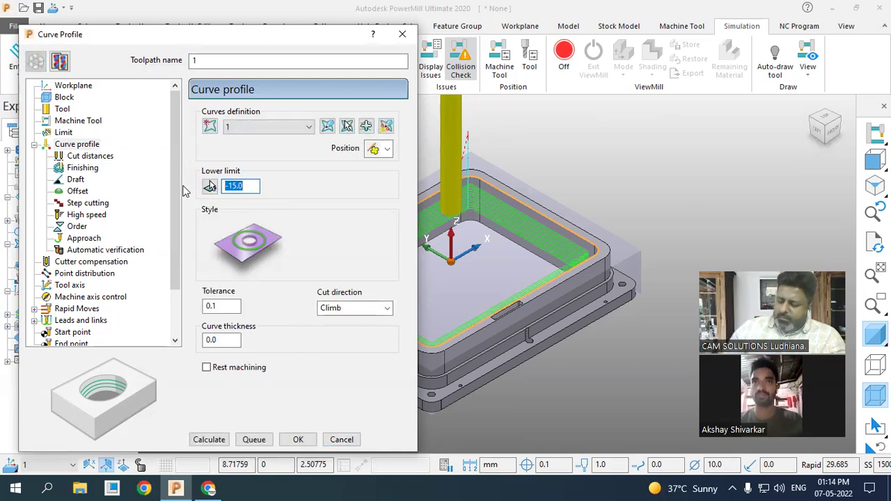
{"action": "type", "text": "-5"}
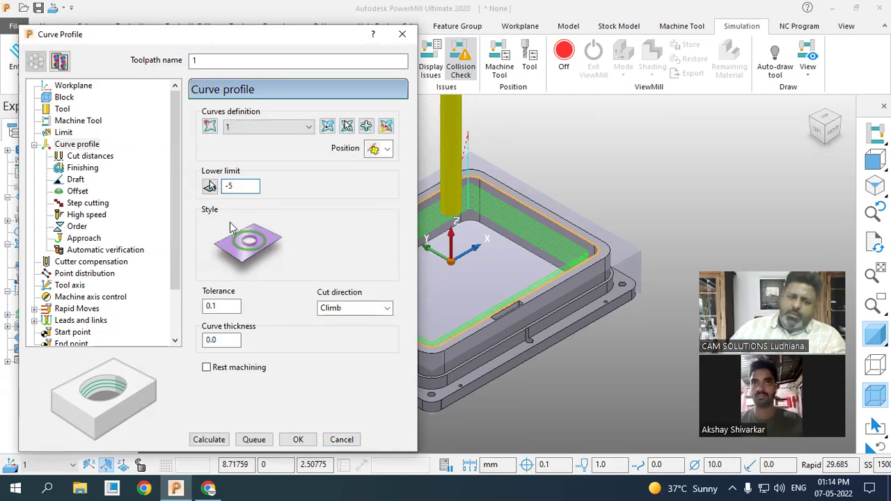
{"action": "left_click", "coordinate": [209, 439]}
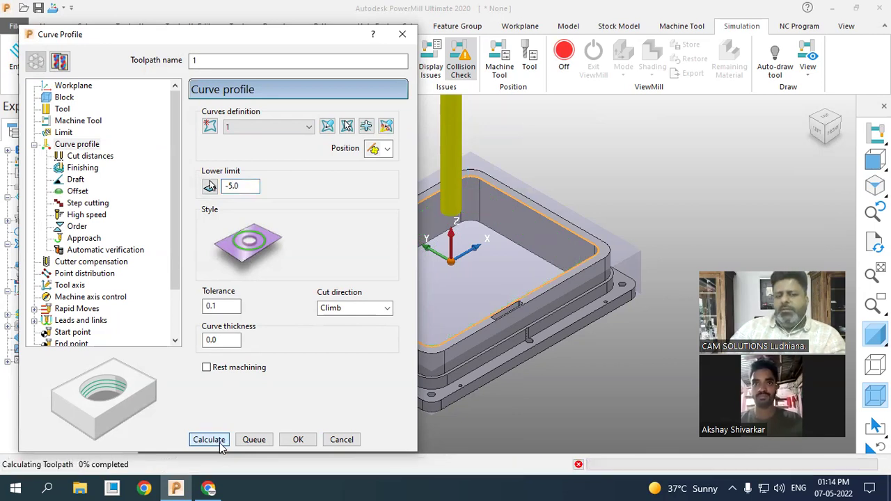
Pick the lower limit of -25.4 from the base flange's lower edge, recalculate toolpath 1, and close its settings.
{"action": "left_click", "coordinate": [45, 63]}
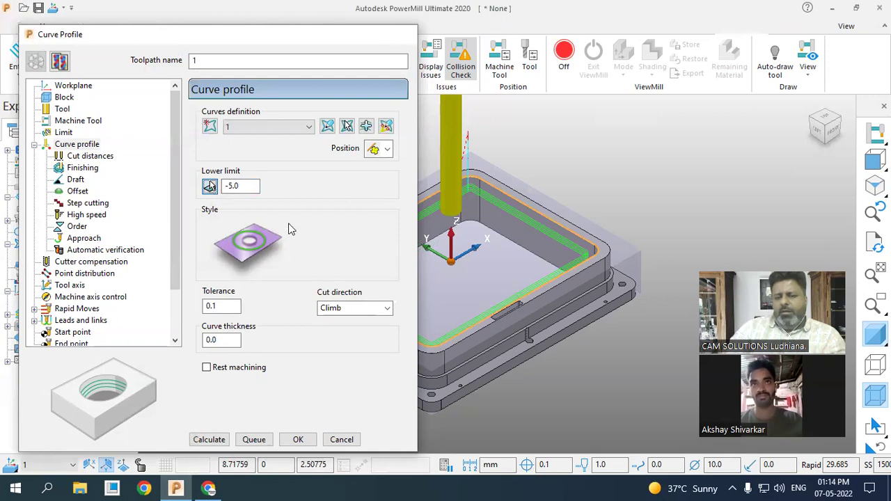
{"action": "left_click", "coordinate": [210, 186]}
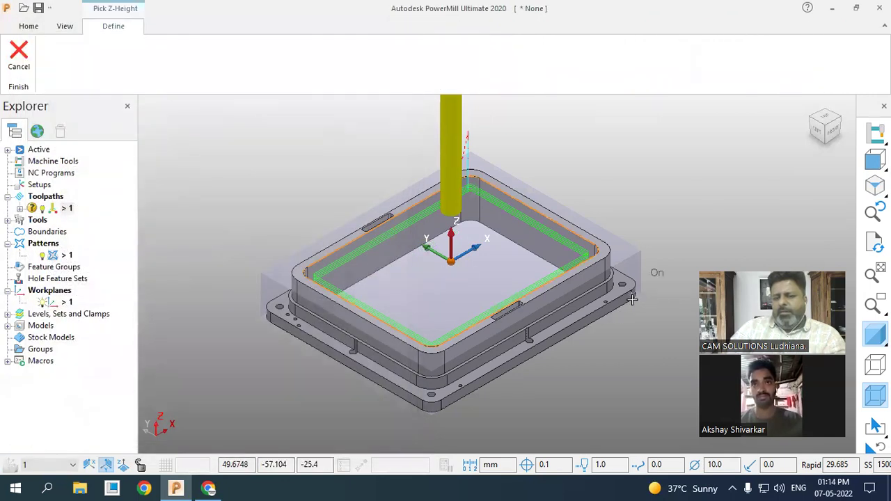
{"action": "left_click", "coordinate": [632, 300]}
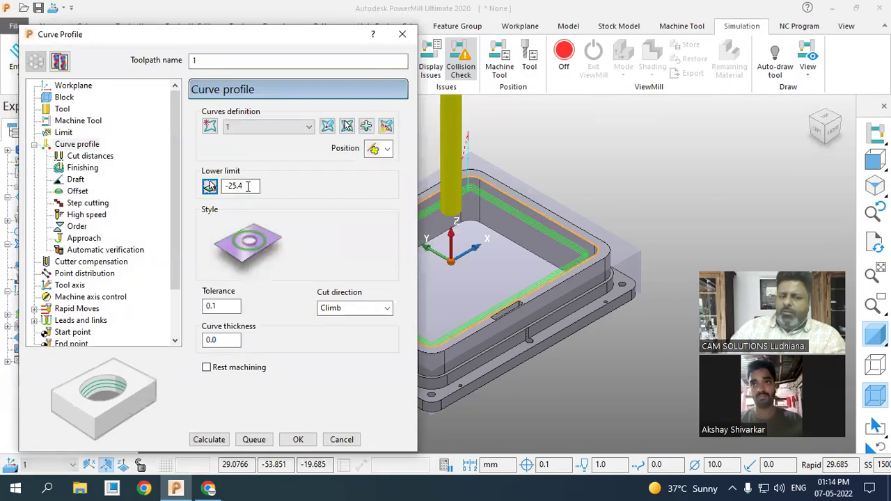
{"action": "left_click", "coordinate": [209, 440]}
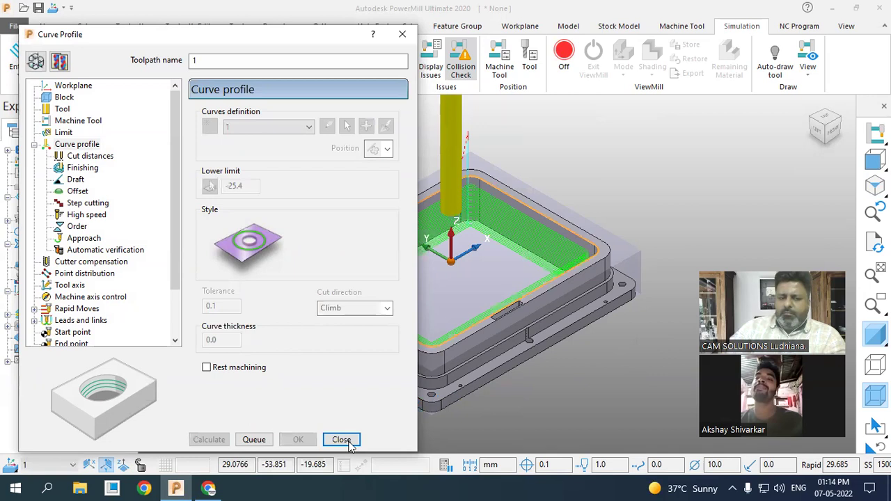
{"action": "key", "text": "Escape"}
Check toolpath 1 from the top and isometric views, and simulate it from the start at 5.0 x feed rate.
{"action": "left_click", "coordinate": [825, 119]}
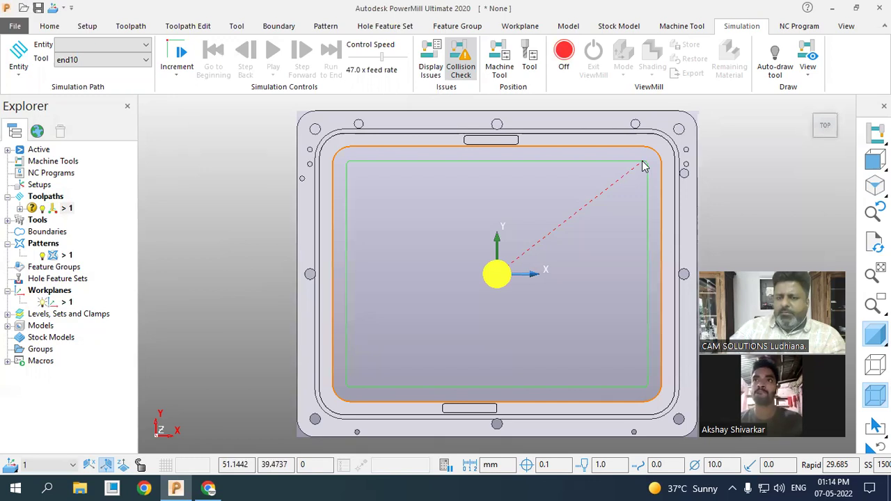
{"action": "left_click", "coordinate": [875, 184]}
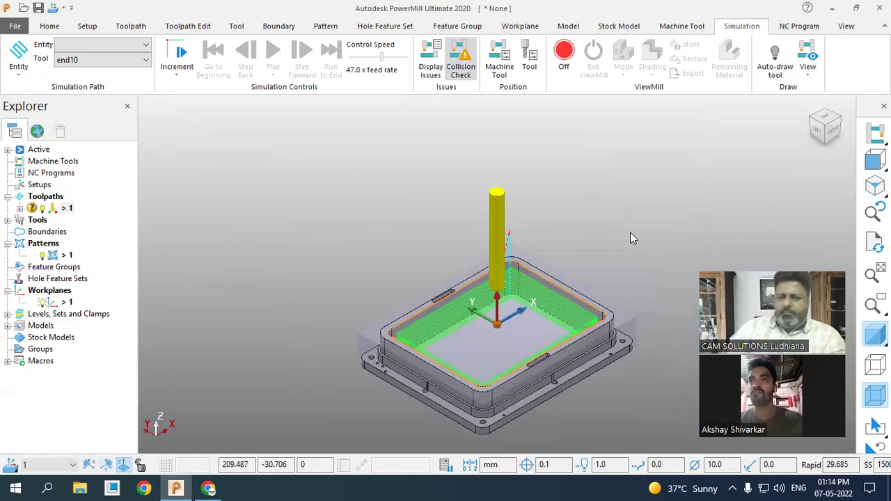
{"action": "right_click", "coordinate": [57, 213]}
{"action": "left_click", "coordinate": [111, 28]}
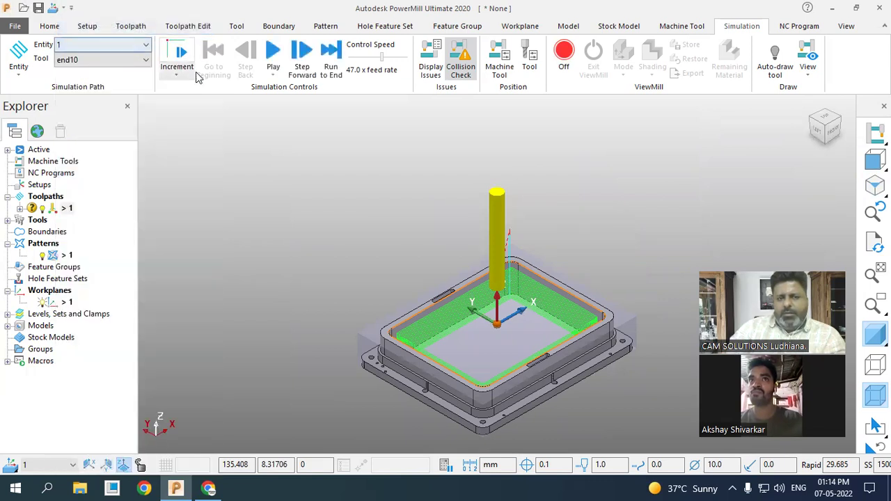
{"action": "left_click", "coordinate": [359, 59]}
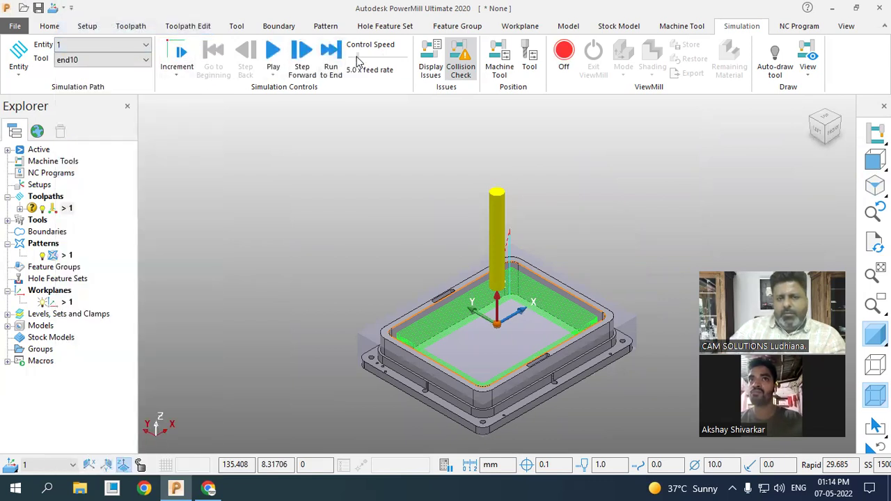
{"action": "left_click", "coordinate": [272, 57]}
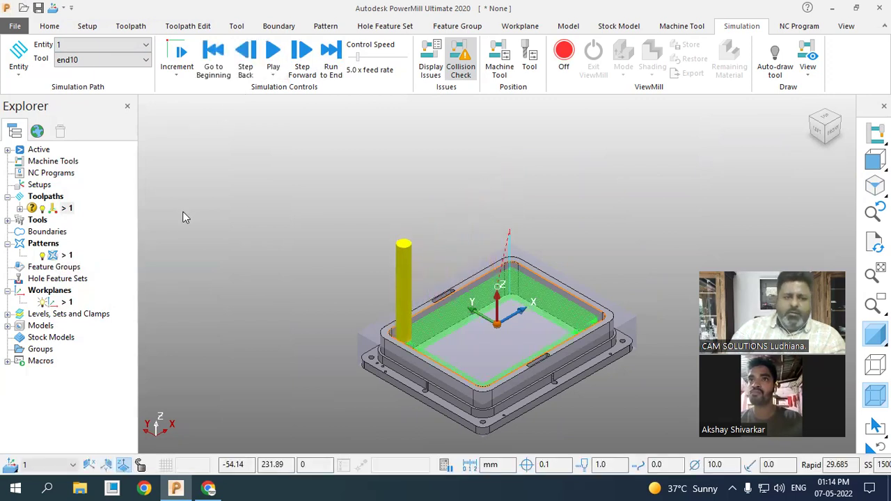
Make toolpath 1 editable, set its start point to First point safe, and recalculate it.
{"action": "right_click", "coordinate": [67, 211]}
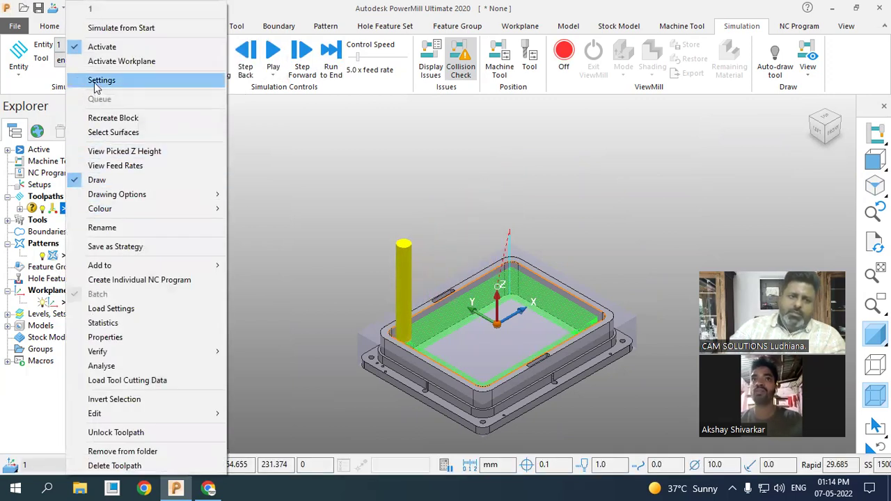
{"action": "left_click", "coordinate": [94, 81]}
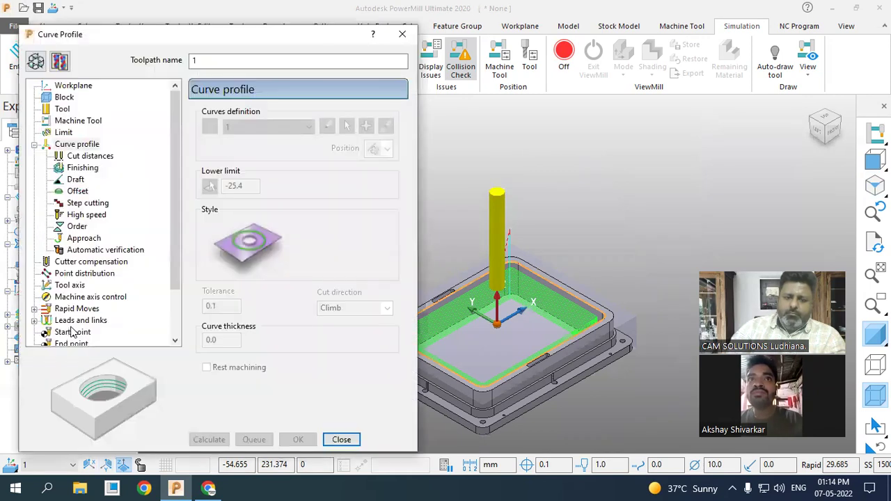
{"action": "left_click", "coordinate": [36, 62]}
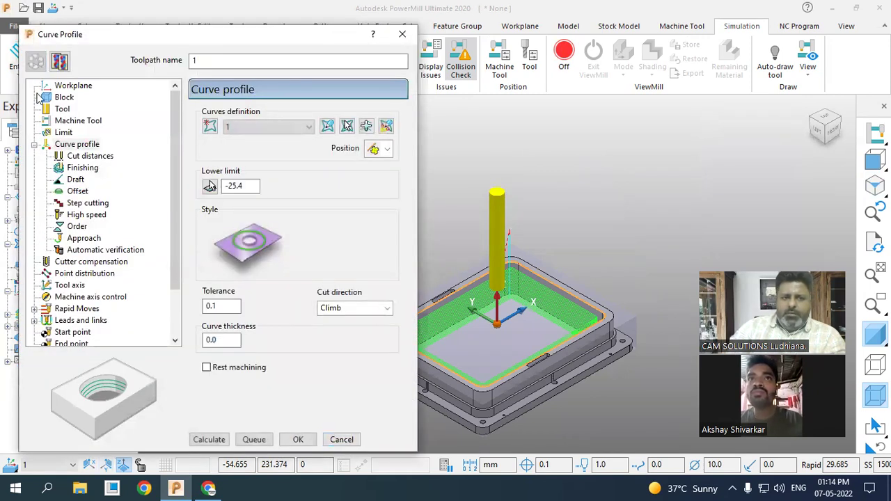
{"action": "left_click", "coordinate": [64, 333]}
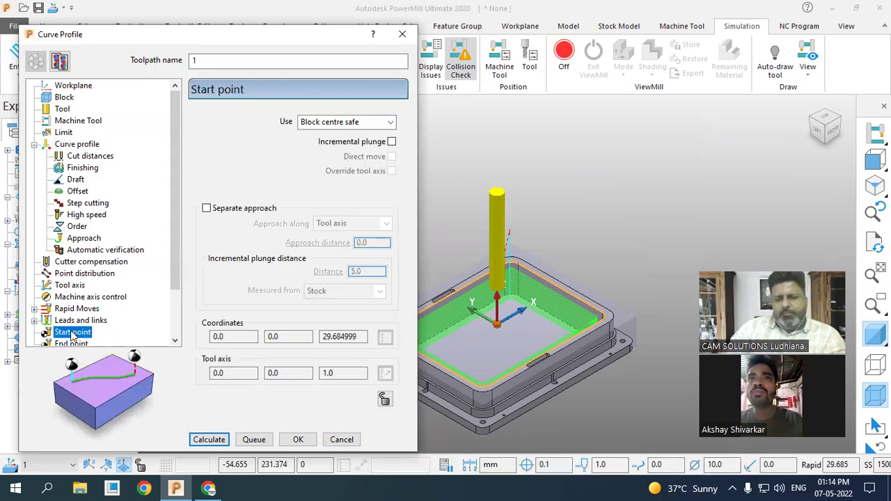
{"action": "scroll", "coordinate": [70, 327], "scroll_direction": "down", "scroll_amount": 2}
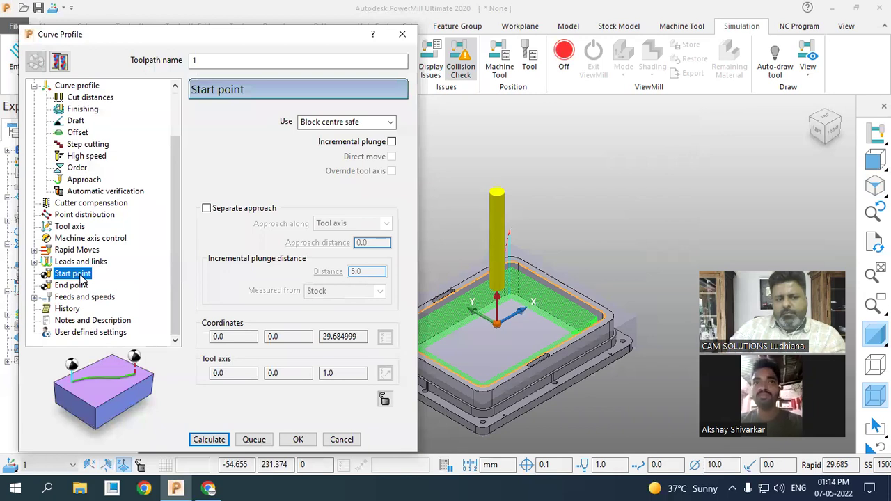
{"action": "left_click", "coordinate": [387, 123]}
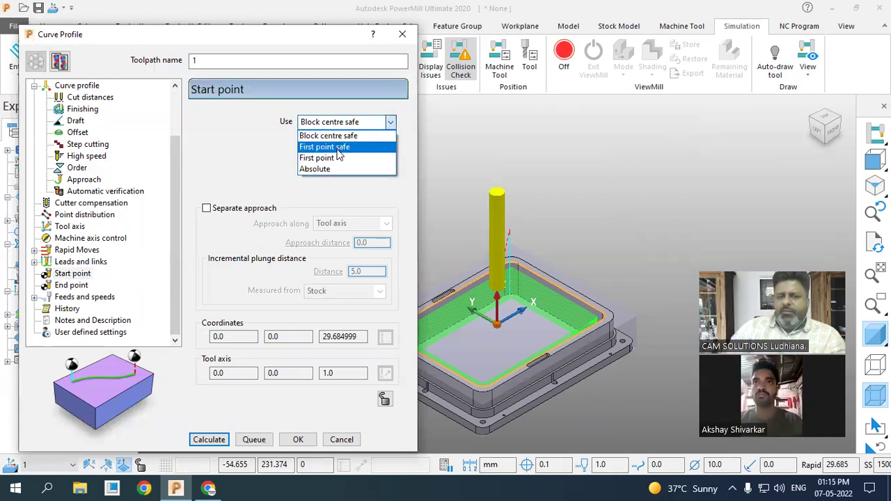
{"action": "left_click", "coordinate": [337, 148]}
{"action": "scroll", "coordinate": [633, 176], "scroll_direction": "down", "scroll_amount": 5}
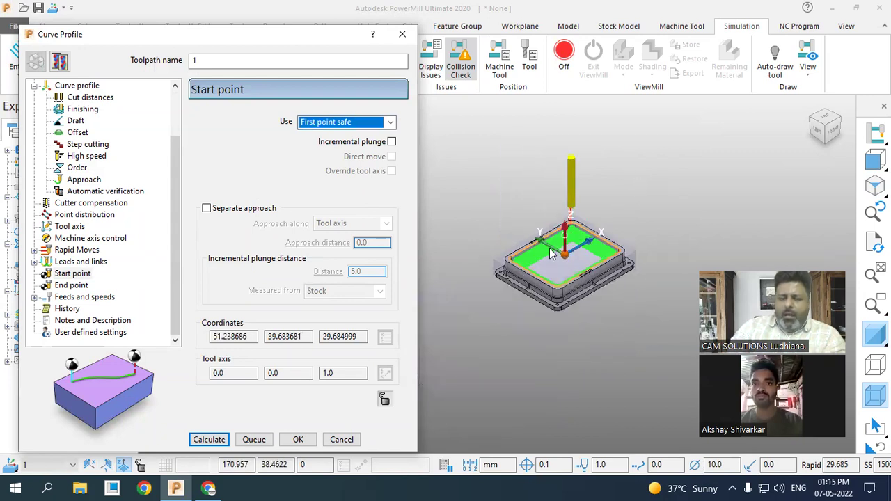
{"action": "scroll", "coordinate": [550, 254], "scroll_direction": "up", "scroll_amount": 3}
{"action": "left_click", "coordinate": [211, 439]}
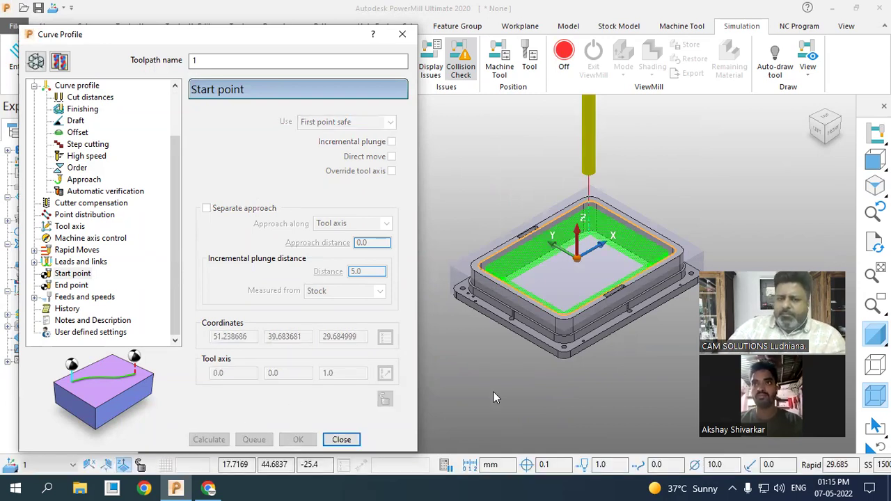
Examine toolpath 1's entry and link moves at the pocket's rear corner.
{"action": "middle_click_drag", "start_coordinate": [599, 221], "coordinate": [623, 222]}
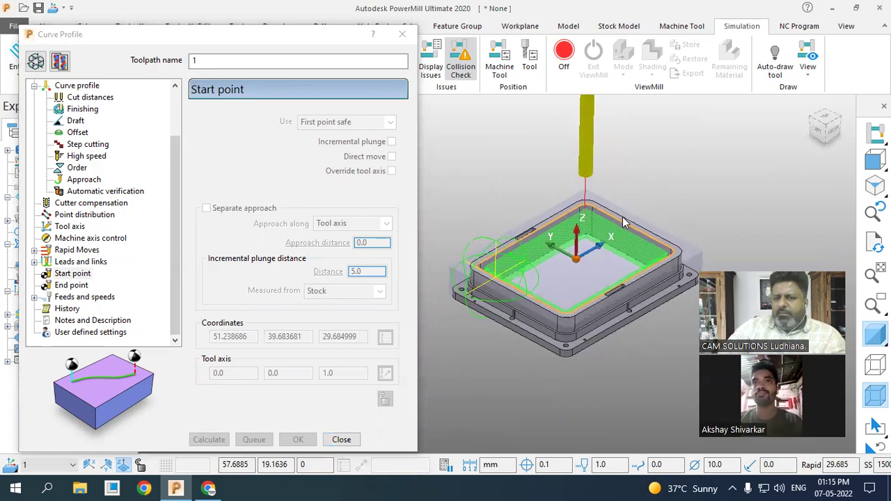
{"action": "scroll", "coordinate": [599, 220], "scroll_direction": "up", "scroll_amount": 5}
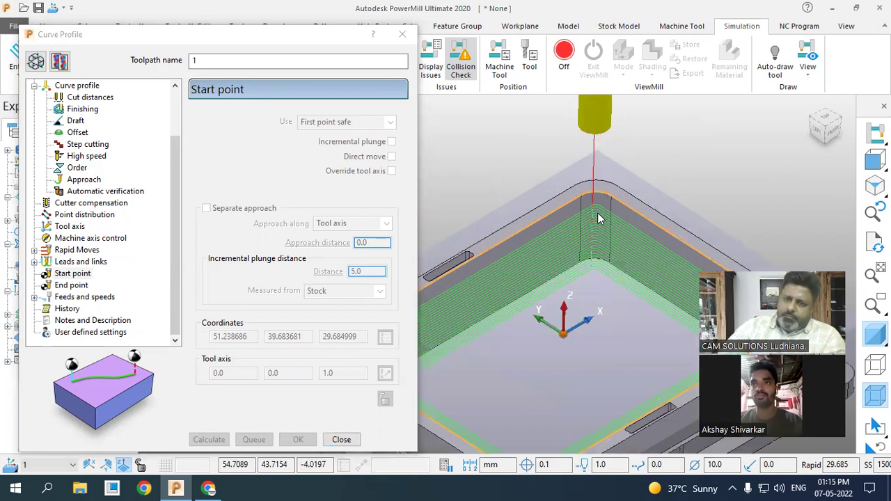
{"action": "scroll", "coordinate": [592, 214], "scroll_direction": "up", "scroll_amount": 2}
{"action": "scroll", "coordinate": [592, 214], "scroll_direction": "down", "scroll_amount": 4}
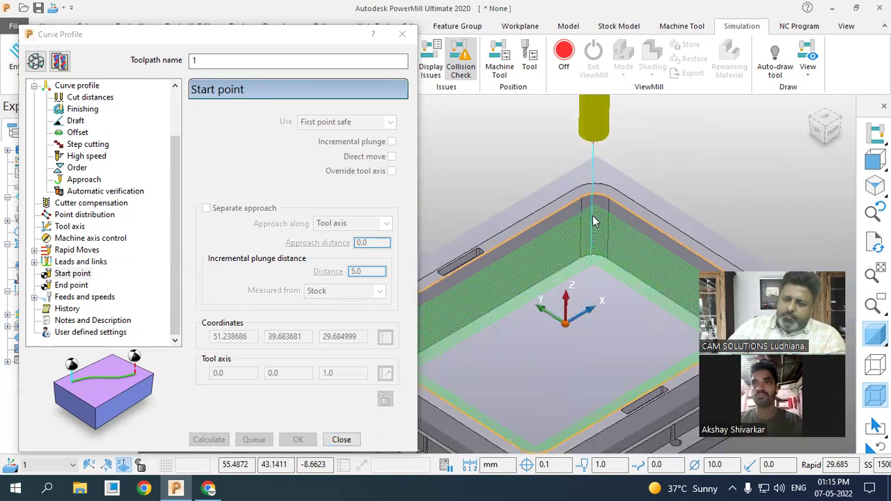
{"action": "scroll", "coordinate": [628, 208], "scroll_direction": "down", "scroll_amount": 2}
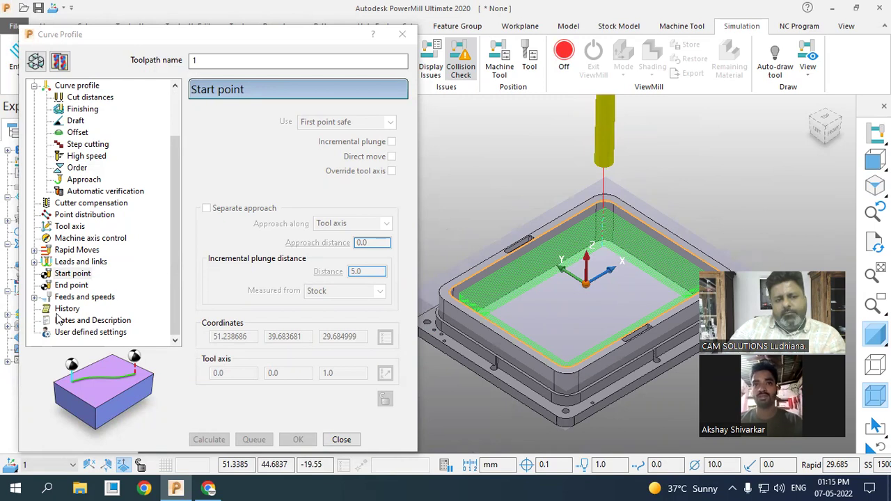
Make toolpath 1 editable, set the curve profile's cut direction to Any, and recalculate it before closing its settings.
{"action": "scroll", "coordinate": [59, 200], "scroll_direction": "up", "scroll_amount": 3}
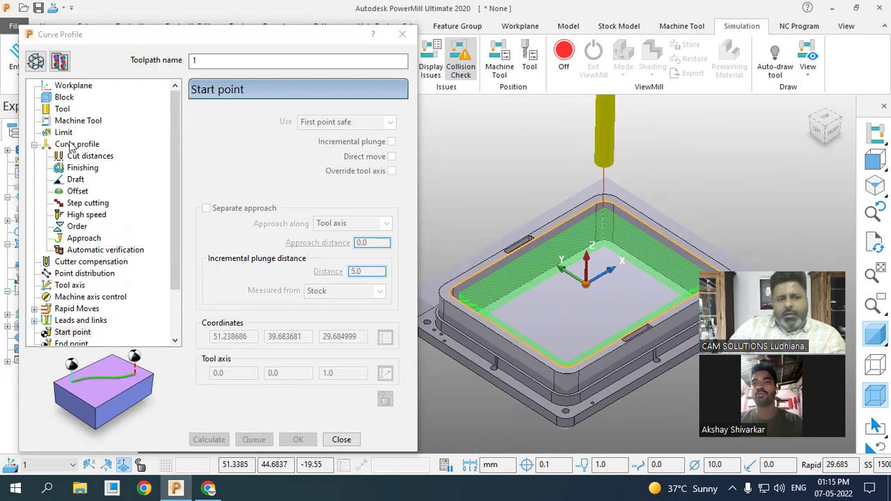
{"action": "left_click", "coordinate": [71, 144]}
{"action": "left_click", "coordinate": [36, 61]}
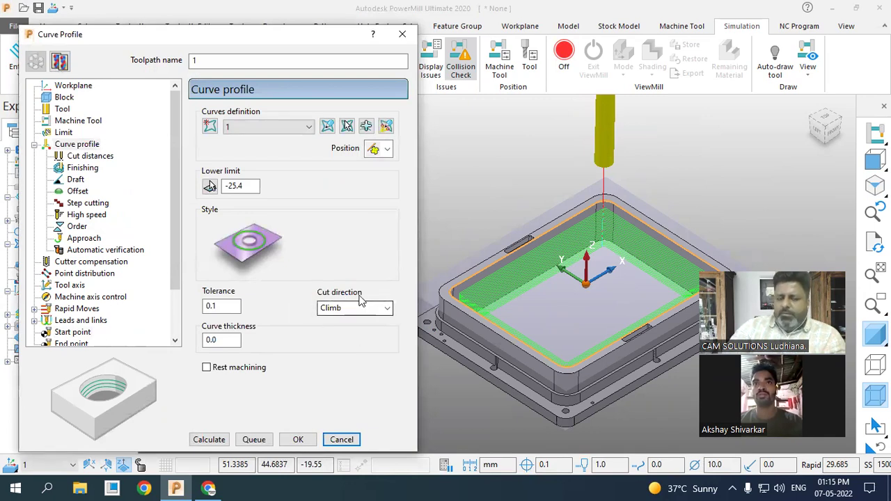
{"action": "left_click", "coordinate": [340, 309]}
{"action": "left_click", "coordinate": [346, 334]}
{"action": "left_click", "coordinate": [348, 311]}
{"action": "left_click", "coordinate": [344, 321]}
{"action": "left_click", "coordinate": [344, 309]}
{"action": "left_click", "coordinate": [341, 332]}
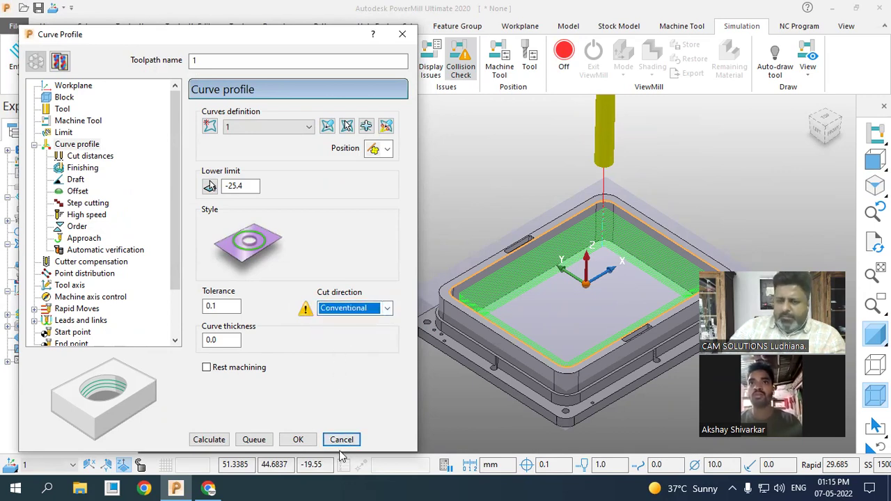
{"action": "left_click", "coordinate": [345, 312]}
{"action": "left_click", "coordinate": [331, 342]}
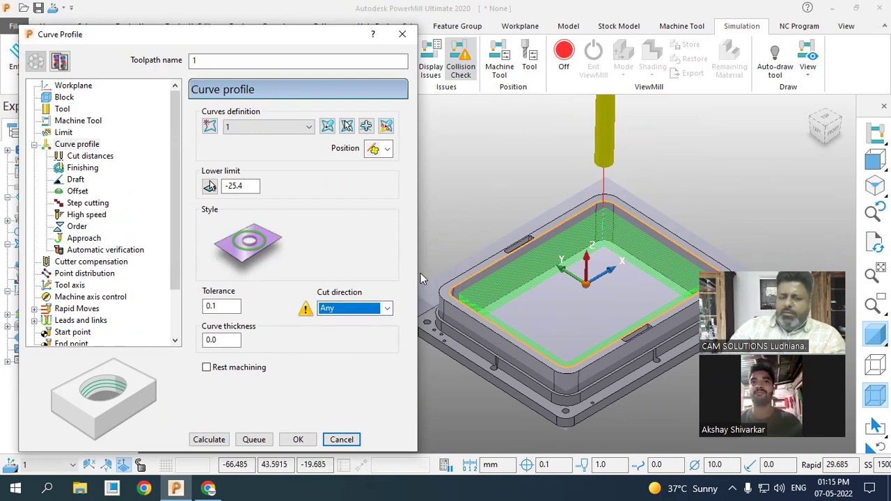
{"action": "left_click", "coordinate": [219, 440]}
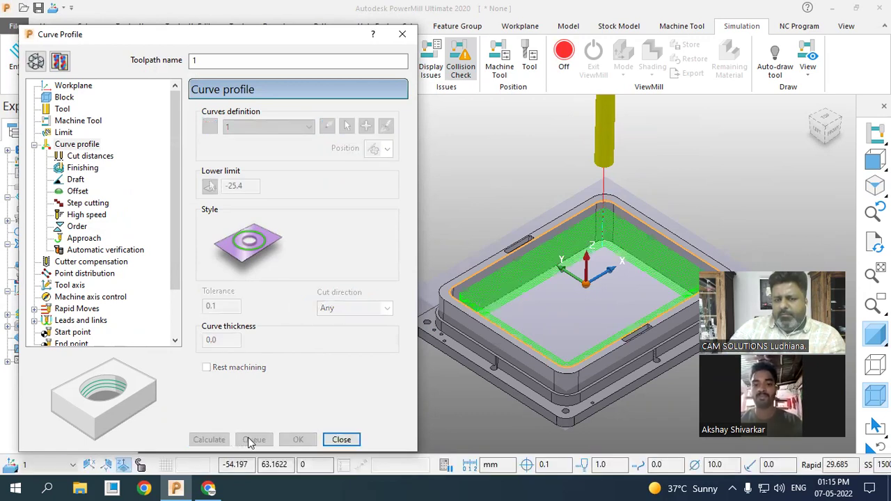
{"action": "left_click", "coordinate": [337, 441]}
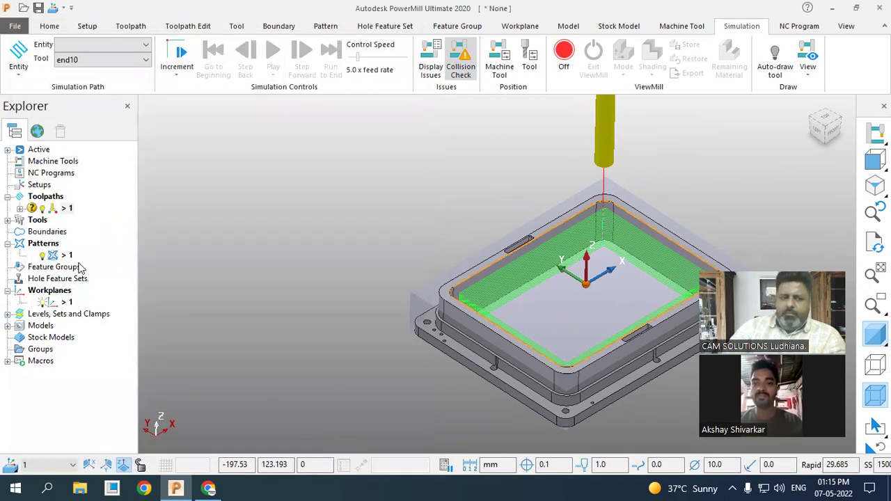
Simulate toolpath 1 from the start to check the Any cut direction, pausing partway through.
{"action": "right_click", "coordinate": [61, 210]}
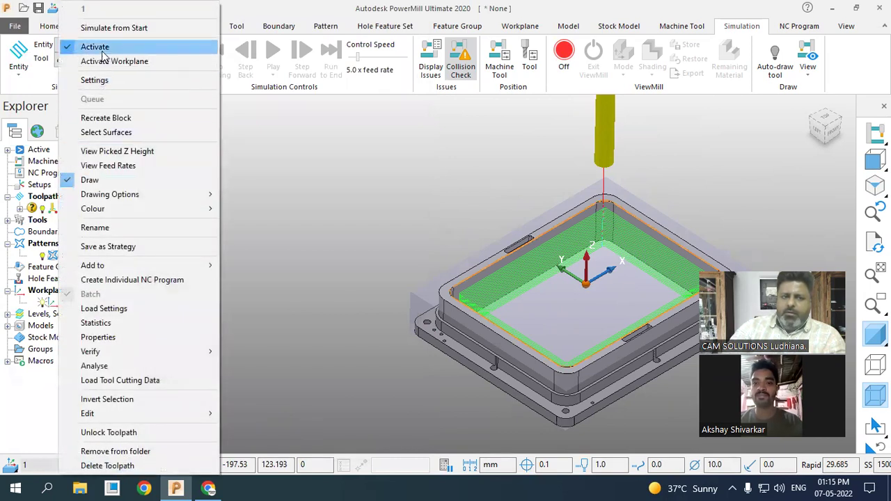
{"action": "left_click", "coordinate": [115, 28]}
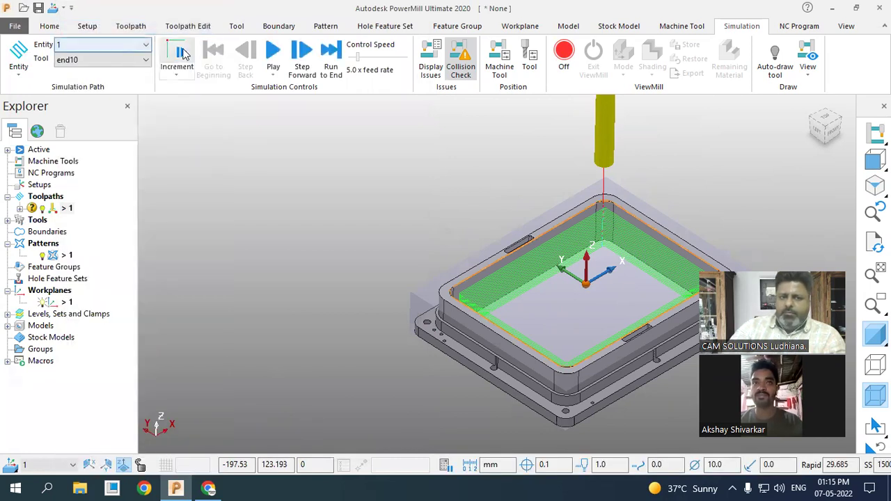
{"action": "left_click", "coordinate": [273, 68]}
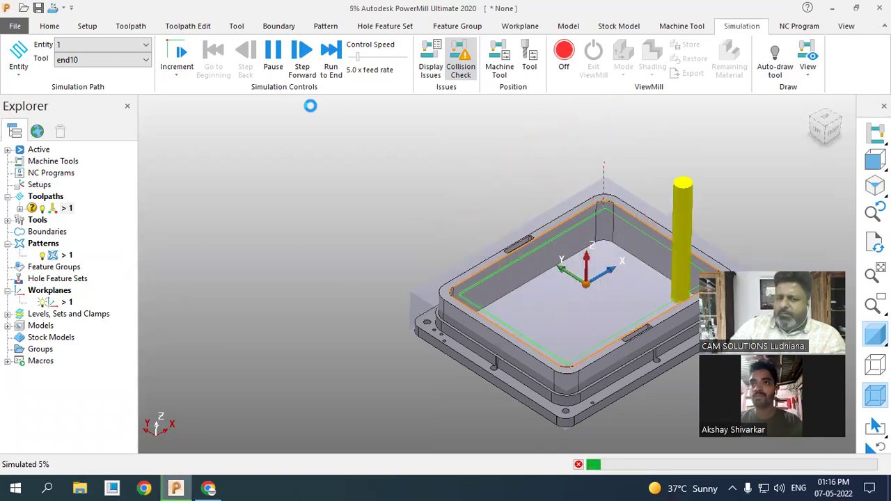
{"action": "scroll", "coordinate": [245, 280], "scroll_direction": "down", "scroll_amount": 2}
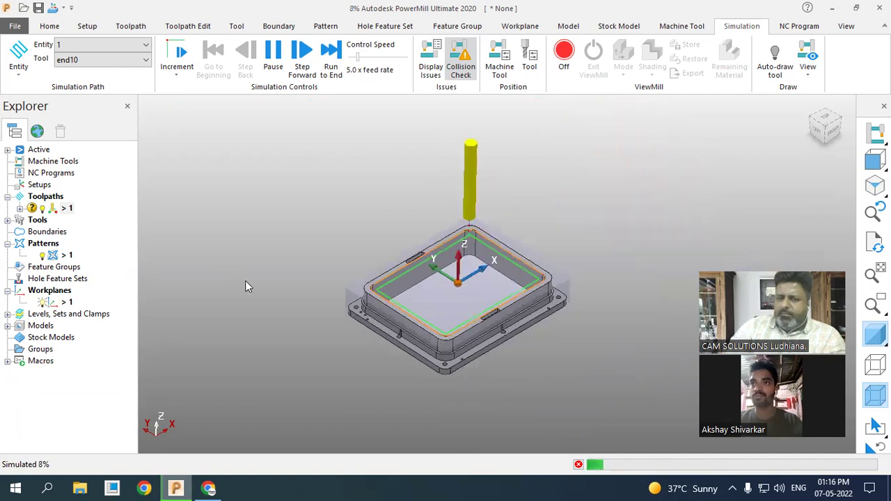
{"action": "scroll", "coordinate": [524, 258], "scroll_direction": "up", "scroll_amount": 4}
{"action": "scroll", "coordinate": [524, 257], "scroll_direction": "down", "scroll_amount": 3}
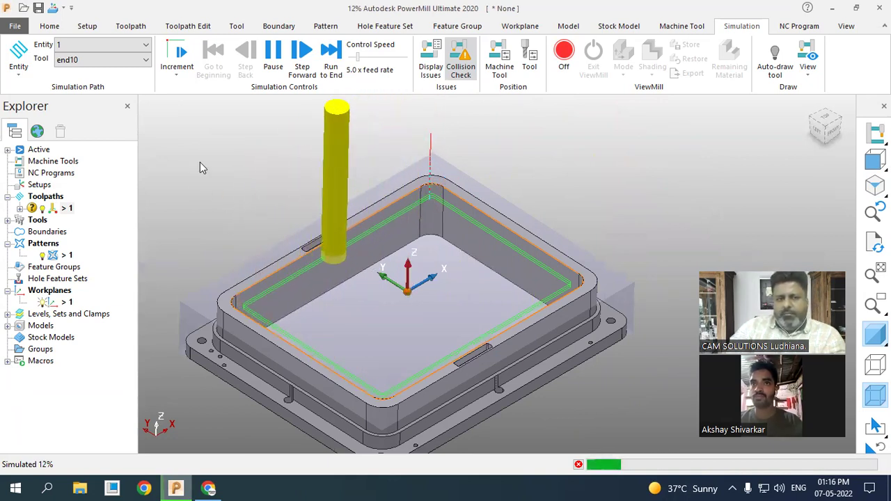
{"action": "left_click", "coordinate": [273, 59]}
{"action": "scroll", "coordinate": [334, 212], "scroll_direction": "down", "scroll_amount": 2}
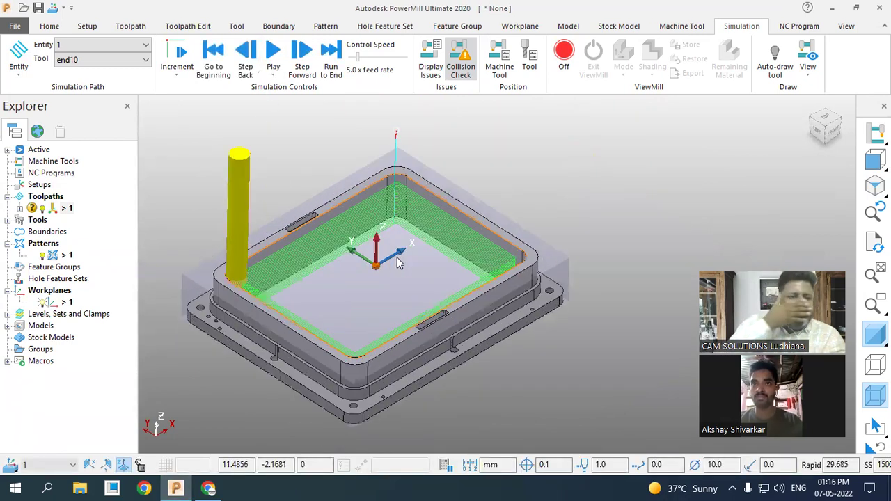
Reopen toolpath 1's settings for editing and turn off the constraints on the first-choice link.
{"action": "right_click", "coordinate": [63, 215]}
{"action": "left_click", "coordinate": [132, 81]}
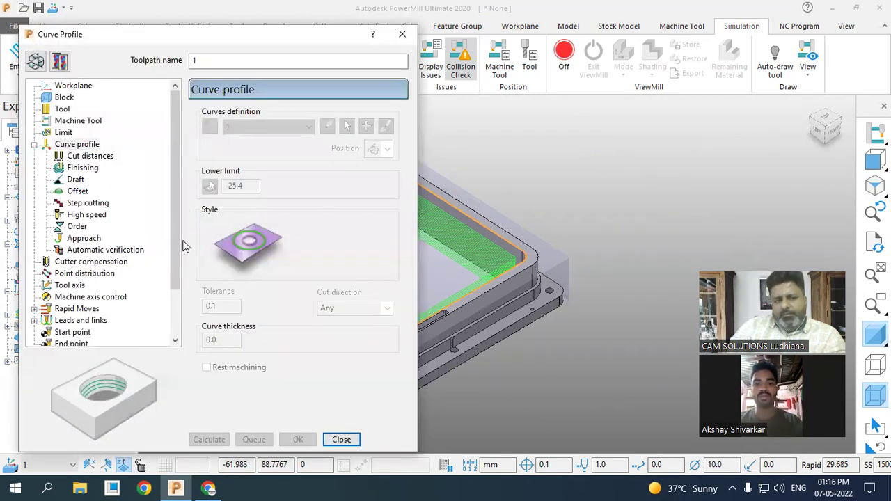
{"action": "left_click", "coordinate": [142, 250]}
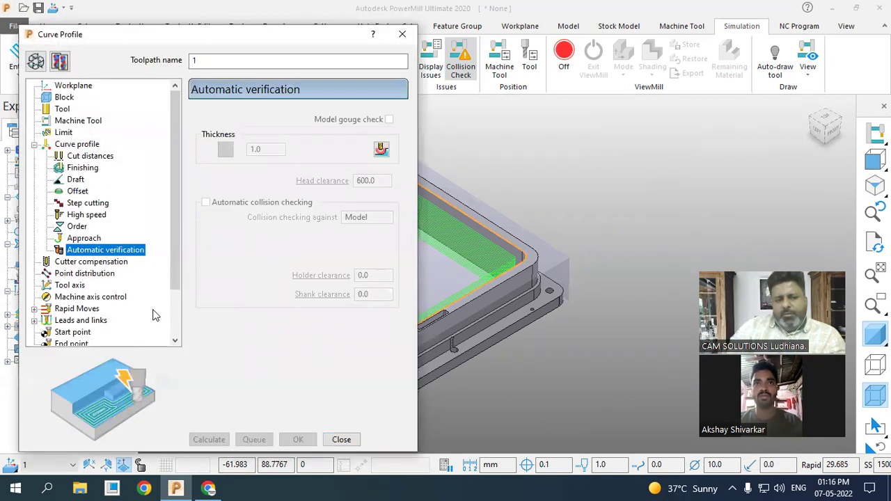
{"action": "left_click", "coordinate": [33, 320]}
{"action": "scroll", "coordinate": [113, 275], "scroll_direction": "down", "scroll_amount": 2}
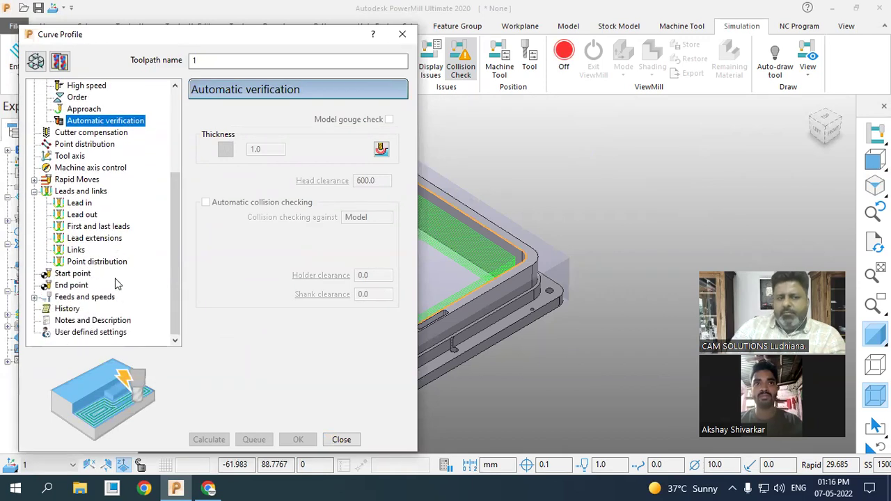
{"action": "scroll", "coordinate": [487, 257], "scroll_direction": "down", "scroll_amount": 5}
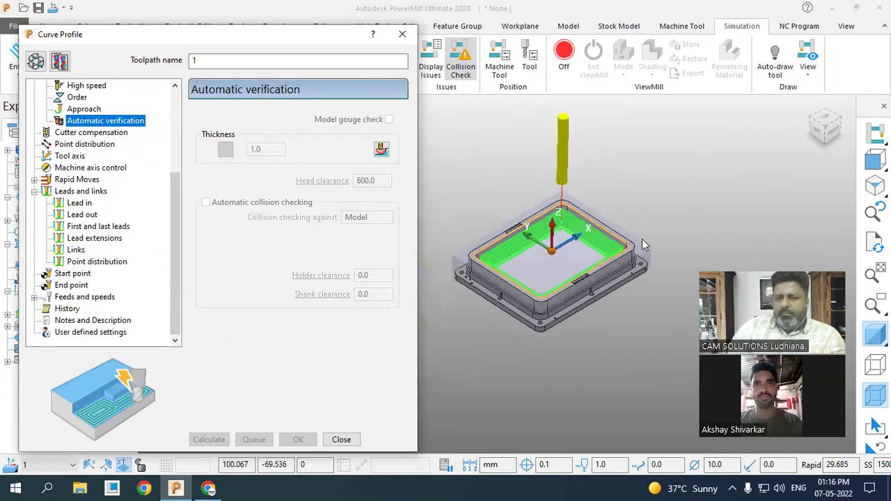
{"action": "scroll", "coordinate": [547, 245], "scroll_direction": "up", "scroll_amount": 3}
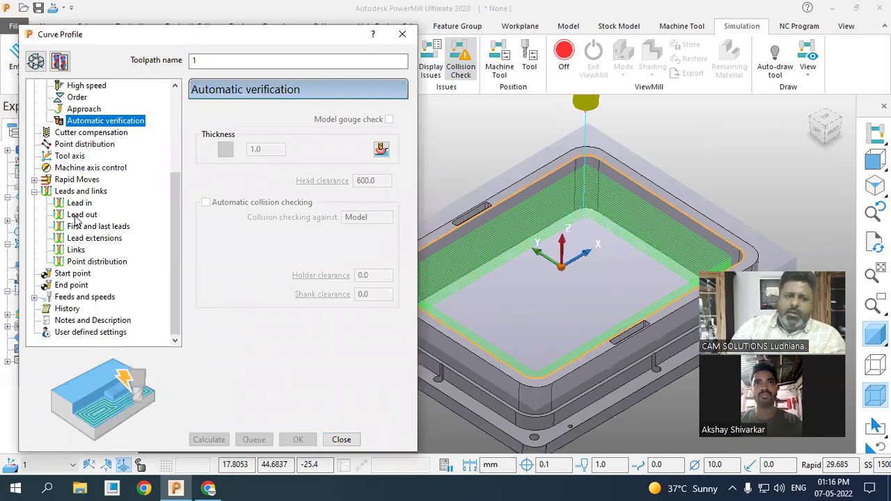
{"action": "left_click", "coordinate": [75, 251]}
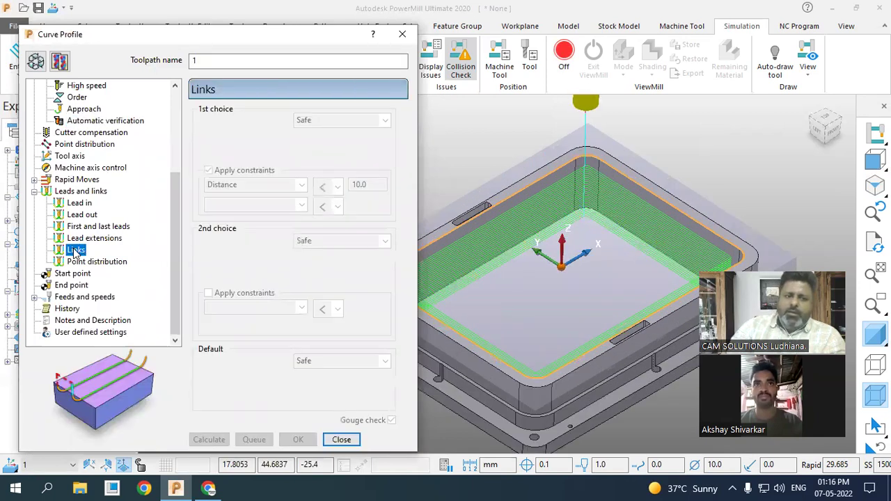
{"action": "left_click", "coordinate": [36, 61]}
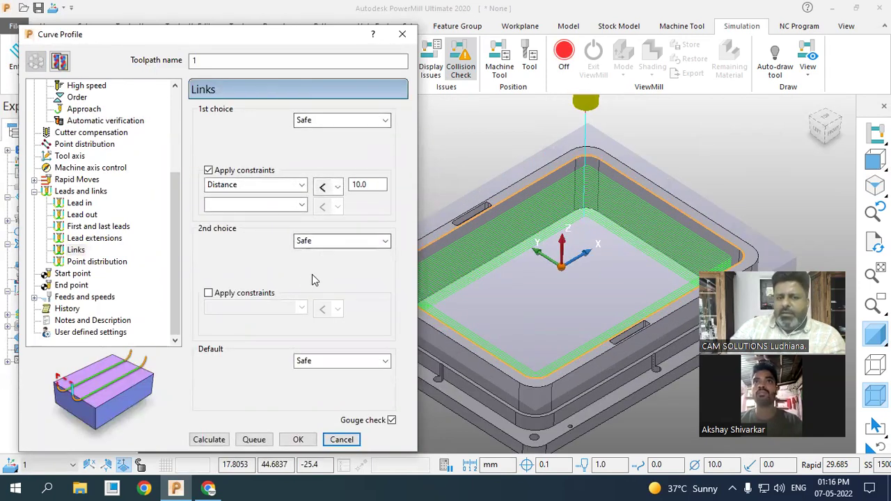
{"action": "left_click", "coordinate": [215, 171]}
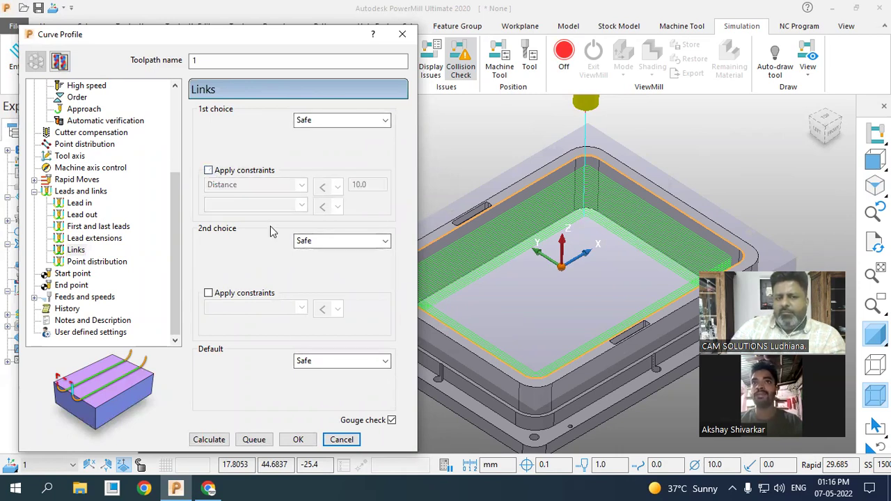
Set the first and second choice links to Stepdown and the default to Skim, and recalculate toolpath 1 before closing its settings.
{"action": "left_click", "coordinate": [329, 122]}
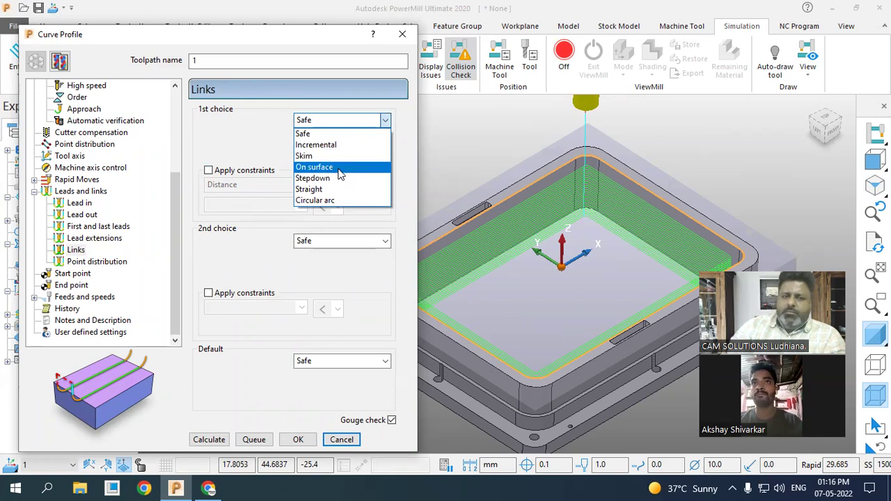
{"action": "left_click", "coordinate": [341, 180]}
{"action": "left_click", "coordinate": [327, 241]}
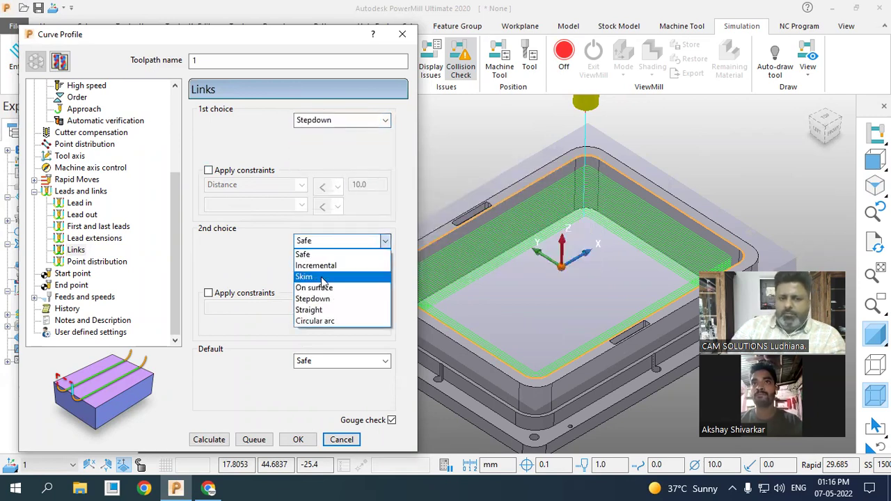
{"action": "left_click", "coordinate": [324, 299]}
{"action": "left_click", "coordinate": [333, 365]}
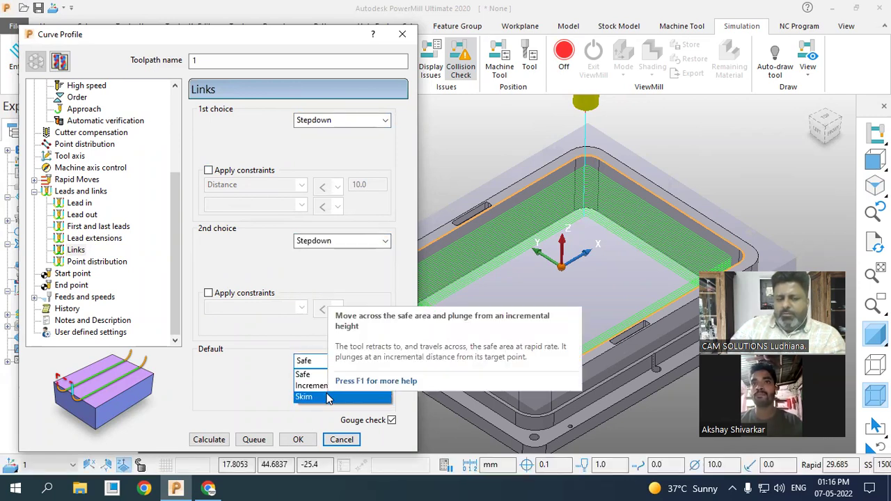
{"action": "left_click", "coordinate": [327, 397]}
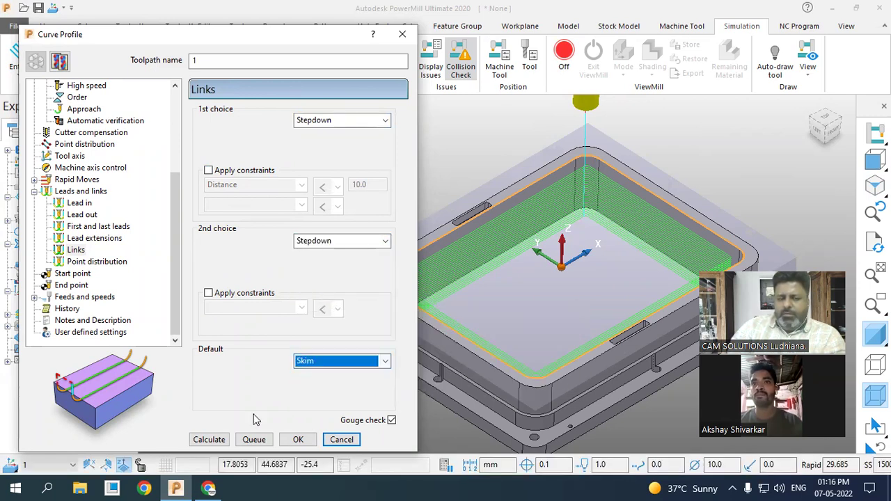
{"action": "left_click", "coordinate": [209, 439]}
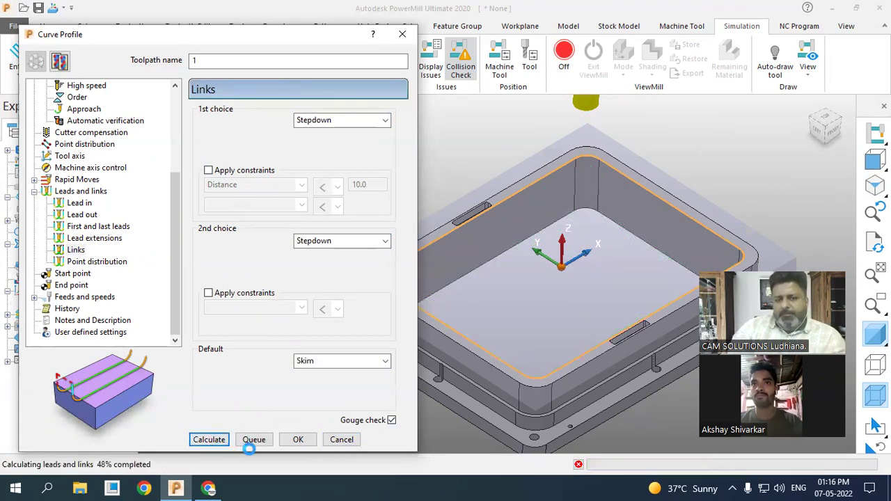
{"action": "left_click", "coordinate": [341, 440]}
Simulate toolpath 1 from the start to check the Stepdown links between levels, pausing partway through.
{"action": "right_click", "coordinate": [66, 211]}
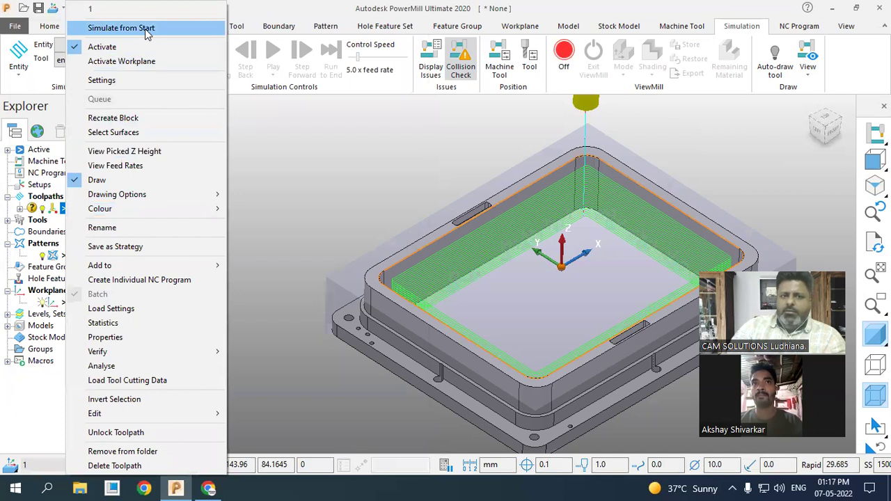
{"action": "left_click", "coordinate": [148, 32]}
{"action": "left_click", "coordinate": [273, 56]}
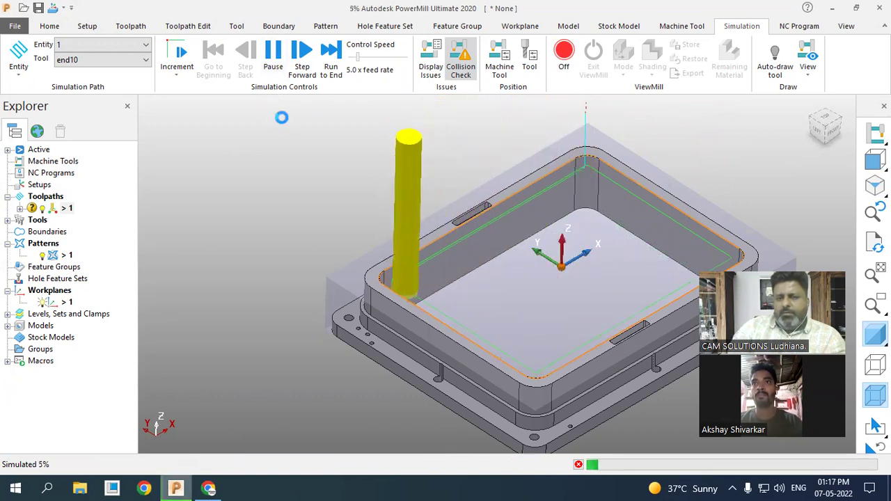
{"action": "scroll", "coordinate": [306, 348], "scroll_direction": "down", "scroll_amount": 2}
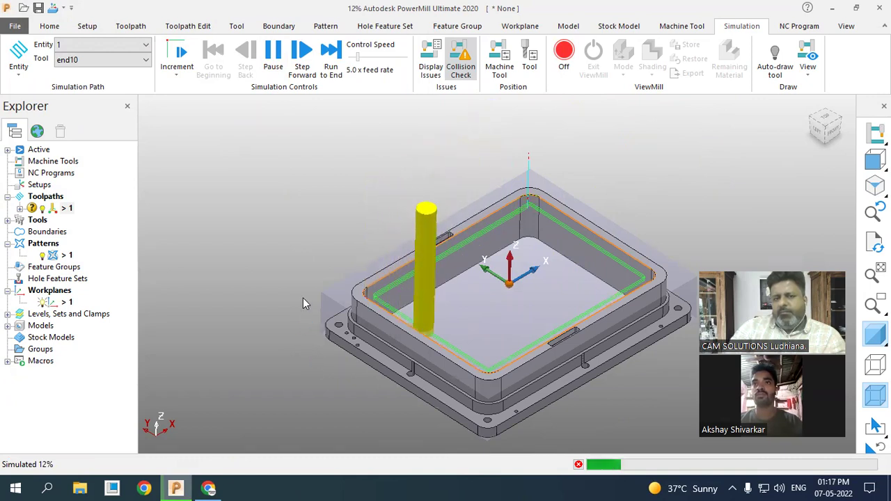
{"action": "scroll", "coordinate": [661, 338], "scroll_direction": "up", "scroll_amount": 3}
{"action": "scroll", "coordinate": [392, 412], "scroll_direction": "down", "scroll_amount": 3}
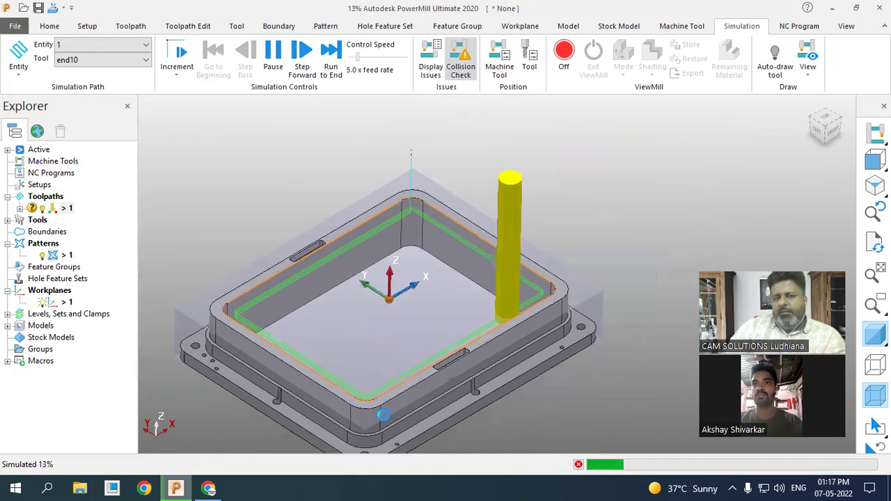
{"action": "scroll", "coordinate": [393, 412], "scroll_direction": "up", "scroll_amount": 2}
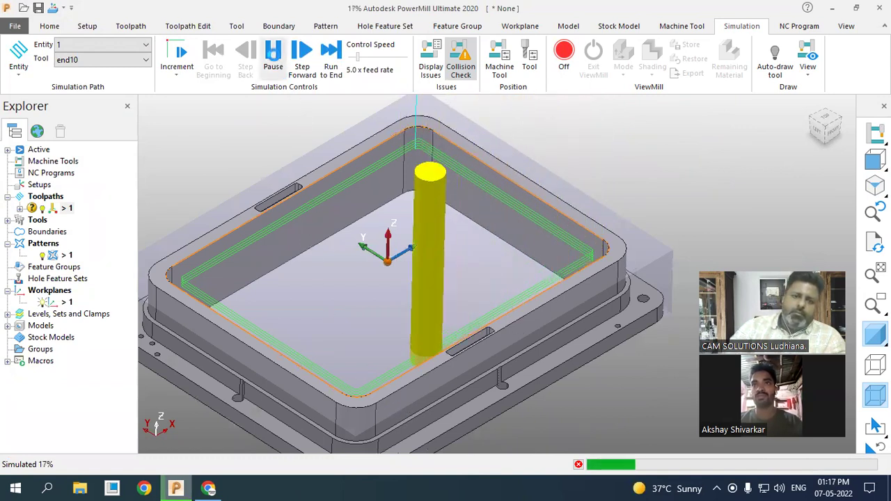
{"action": "left_click", "coordinate": [272, 50]}
{"action": "scroll", "coordinate": [415, 297], "scroll_direction": "down", "scroll_amount": 3}
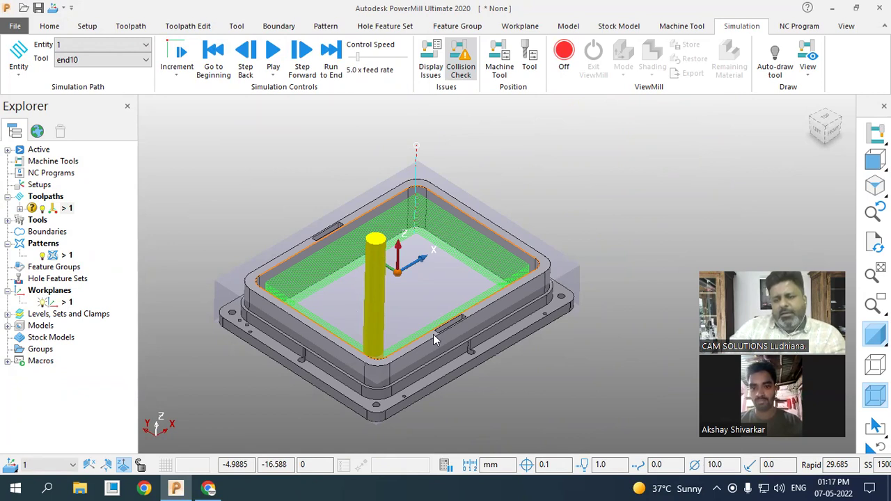
Create an individual NC program from toolpath 1 and expand the NC programs list to show it.
{"action": "scroll", "coordinate": [471, 321], "scroll_direction": "up", "scroll_amount": 1}
{"action": "scroll", "coordinate": [241, 187], "scroll_direction": "down", "scroll_amount": 1}
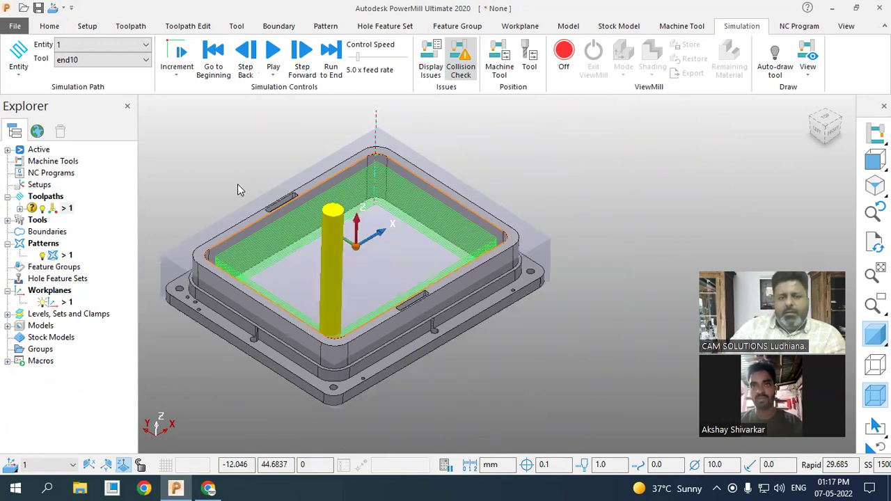
{"action": "scroll", "coordinate": [213, 192], "scroll_direction": "up", "scroll_amount": 1}
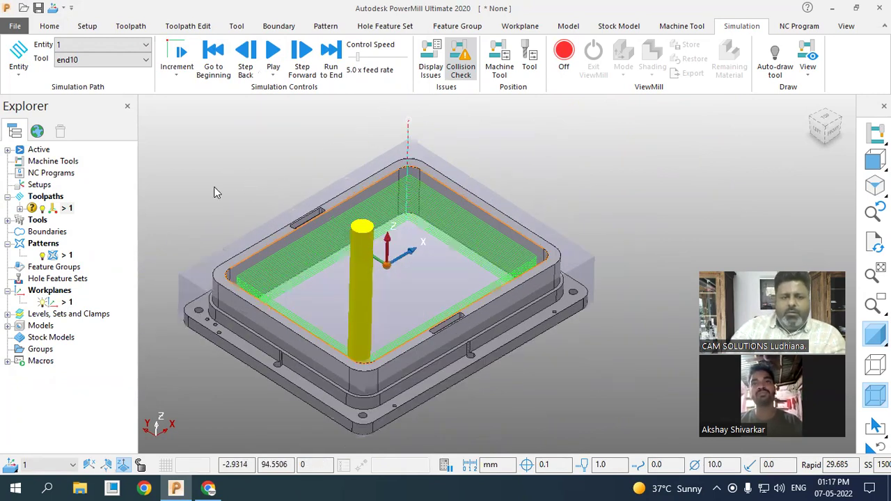
{"action": "right_click", "coordinate": [54, 212]}
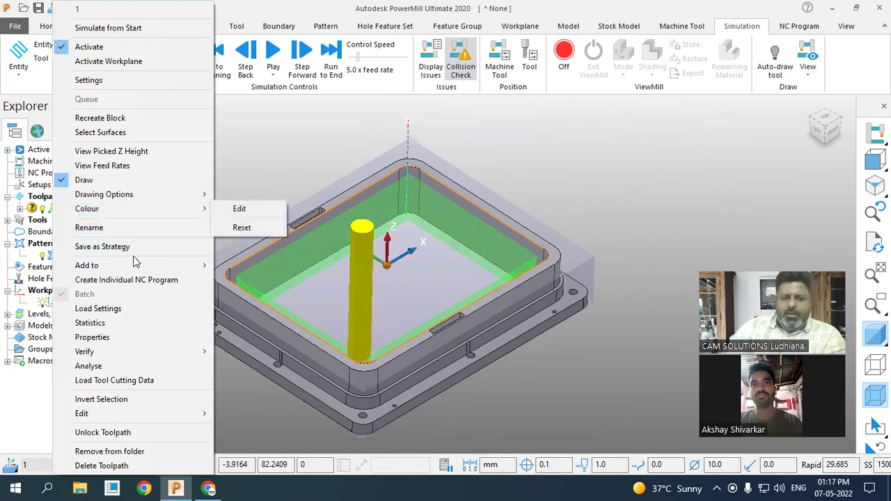
{"action": "left_click", "coordinate": [191, 286]}
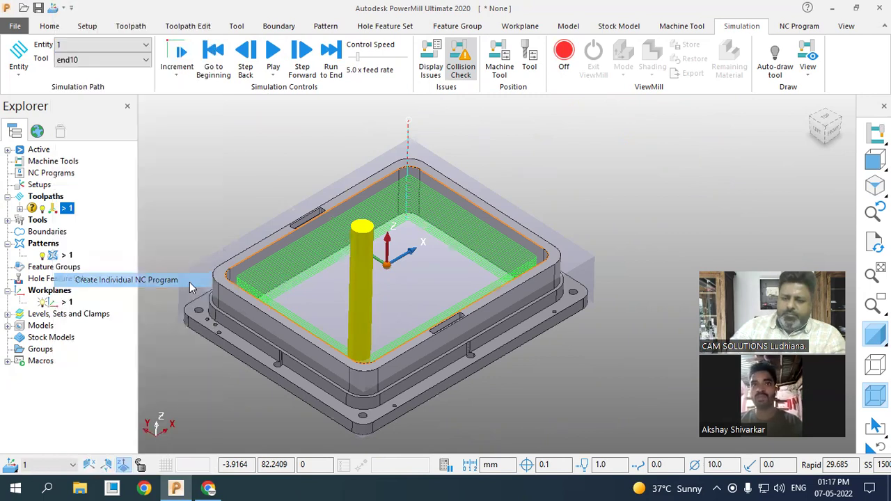
{"action": "left_click", "coordinate": [8, 173]}
{"action": "left_click", "coordinate": [45, 186]}
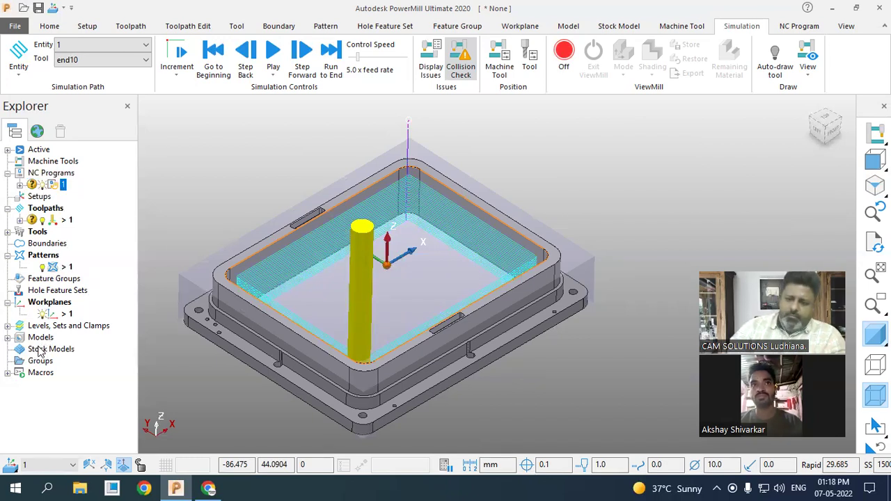
Open the new NC program's settings and assign Fanuc as its machine option file.
{"action": "right_click", "coordinate": [52, 186]}
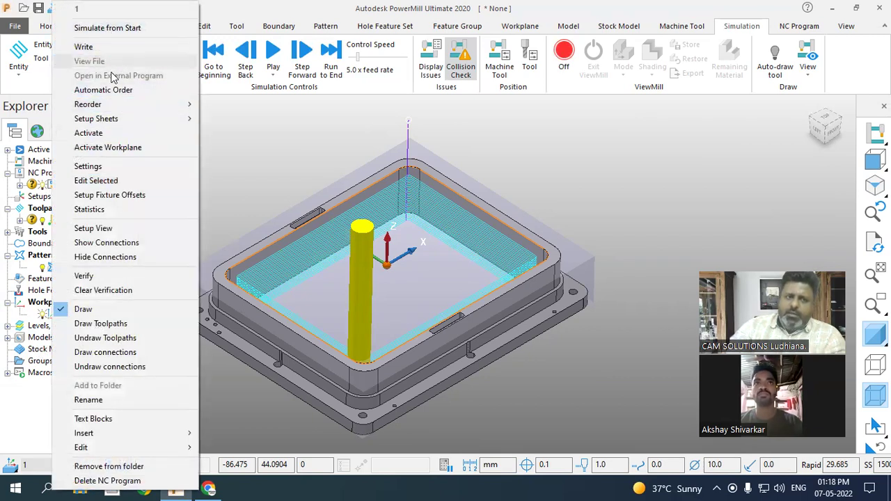
{"action": "left_click", "coordinate": [96, 167]}
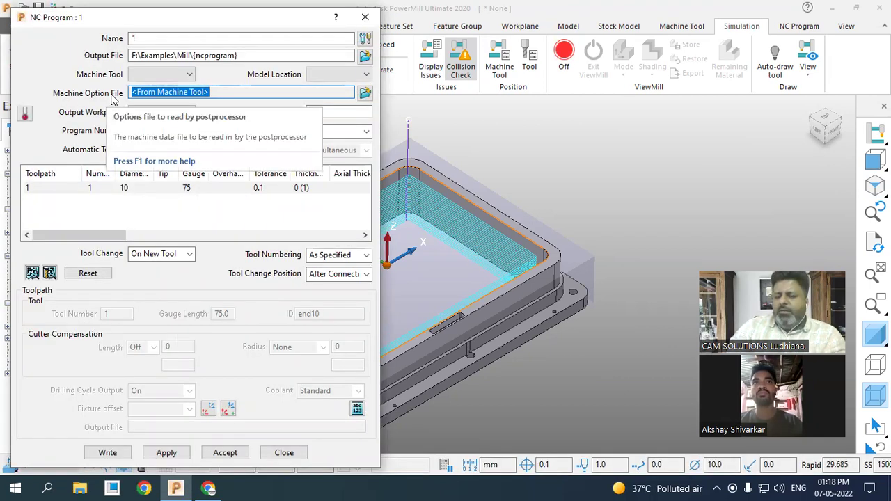
{"action": "left_click", "coordinate": [365, 93]}
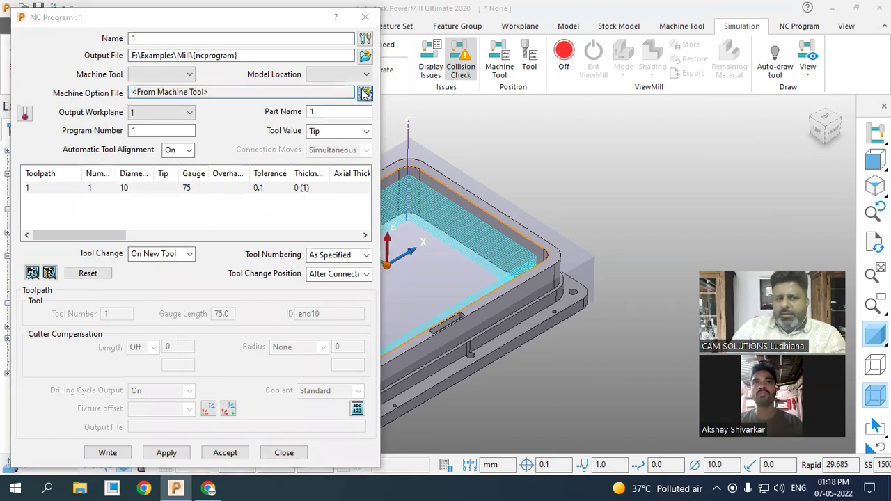
{"action": "left_click", "coordinate": [426, 185]}
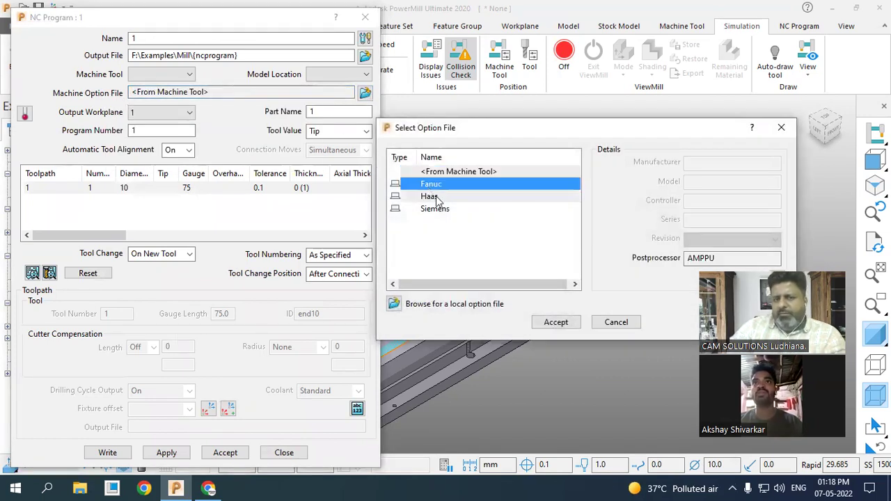
{"action": "left_click", "coordinate": [555, 322]}
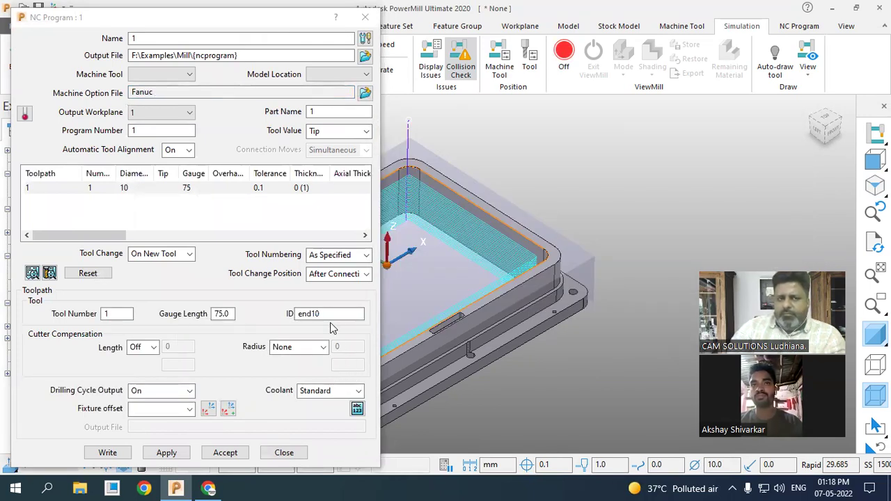
Name the NC program end10 and write it to the F:\Examples\Mill output folder.
{"action": "double_click", "coordinate": [142, 39]}
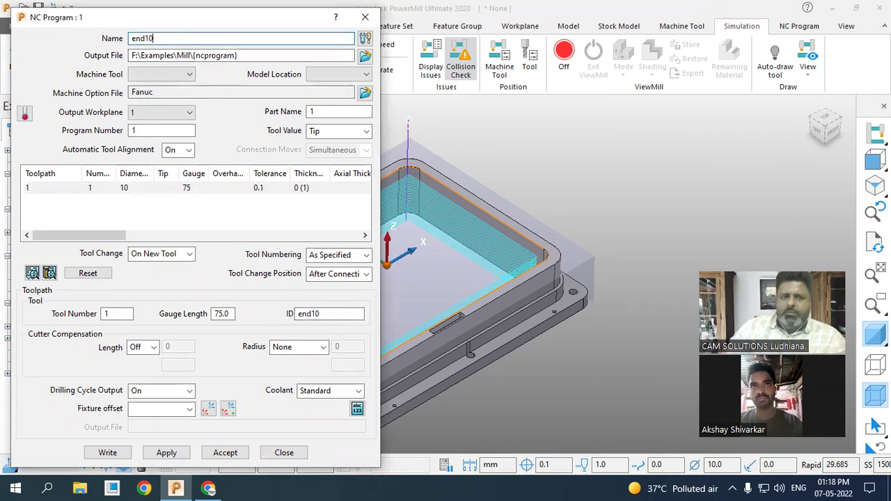
{"action": "left_click", "coordinate": [207, 55]}
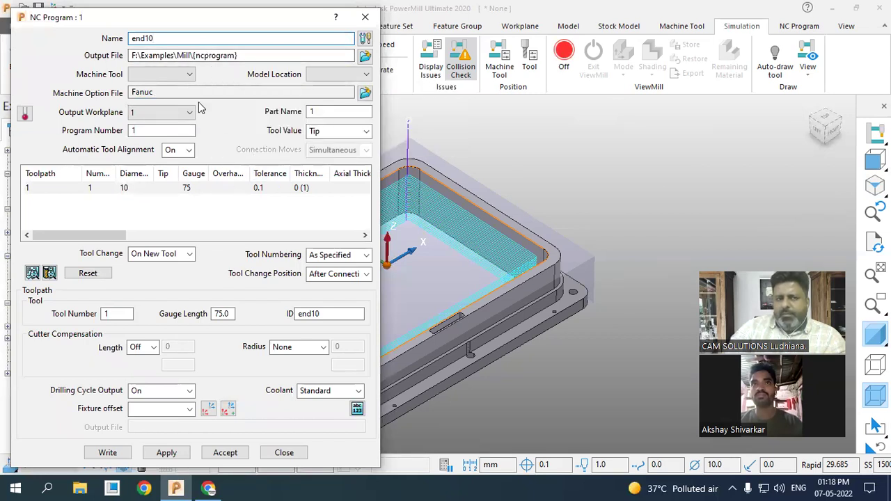
{"action": "left_click", "coordinate": [250, 55]}
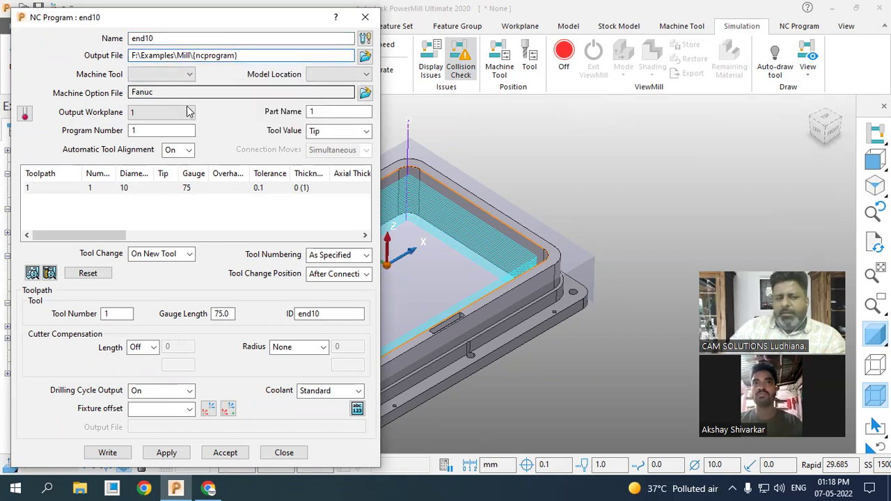
{"action": "left_click", "coordinate": [108, 453]}
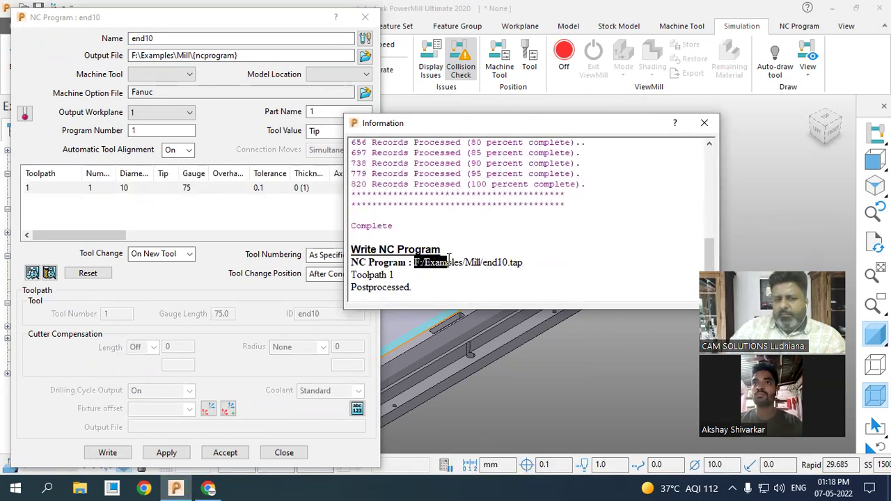
Copy the output folder path F:/Examples/Mill/ from the write report, and close the report and the NC program settings.
{"action": "mouse_move", "coordinate": [482, 256]}
{"action": "left_mouse_down"}
{"action": "mouse_move", "coordinate": [362, 263]}
{"action": "mouse_move", "coordinate": [486, 262]}
{"action": "left_mouse_up"}
{"action": "right_click", "coordinate": [480, 270]}
{"action": "left_click", "coordinate": [507, 277]}
{"action": "left_click", "coordinate": [704, 123]}
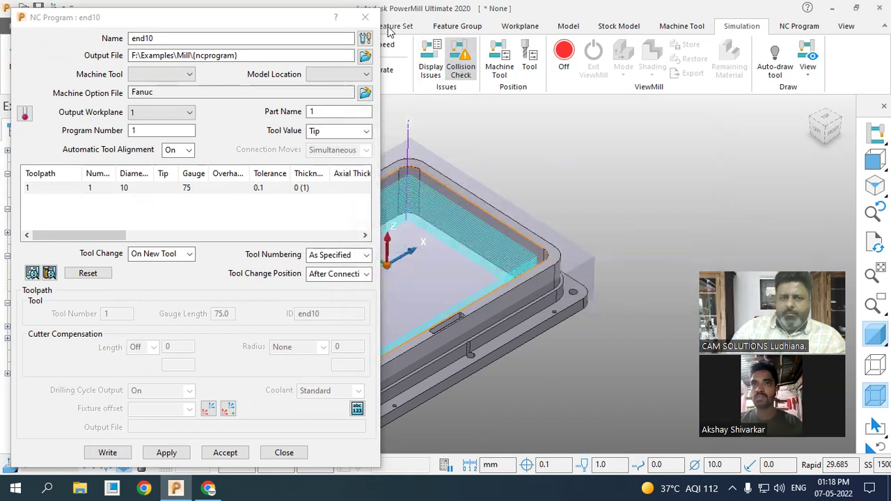
{"action": "left_click", "coordinate": [365, 17]}
Switch to File Explorer and go to the copied folder path F:/Examples/Mill/.
{"action": "left_click", "coordinate": [81, 488]}
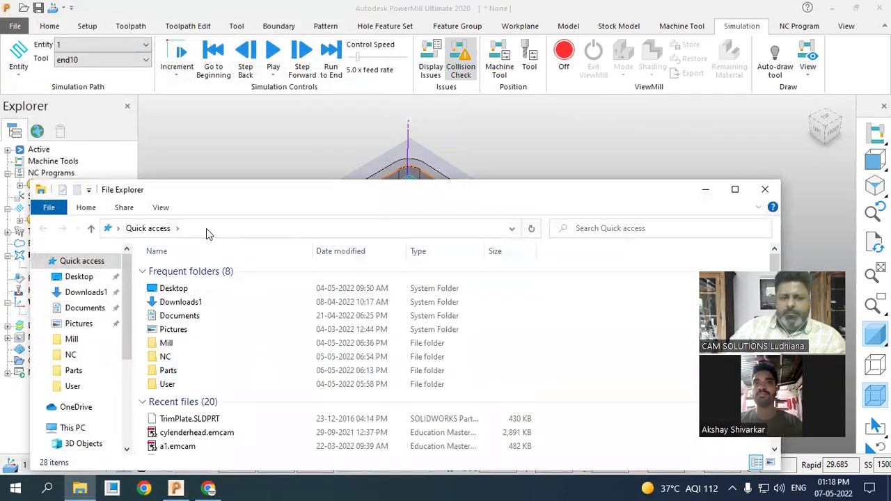
{"action": "left_click", "coordinate": [206, 228]}
{"action": "right_click", "coordinate": [206, 228]}
{"action": "left_click", "coordinate": [249, 285]}
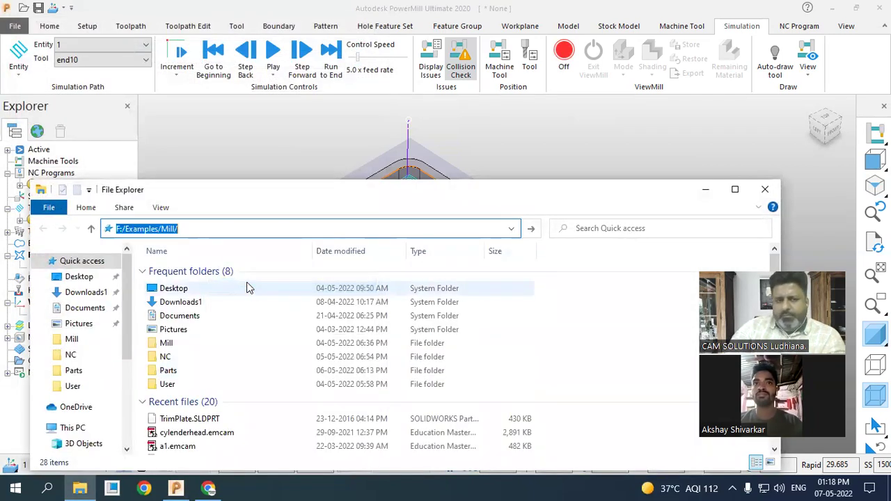
{"action": "key", "text": "Return"}
Open end10.tap with Notepad as the default app for .tap files, and close the File Explorer window.
{"action": "left_click", "coordinate": [182, 272]}
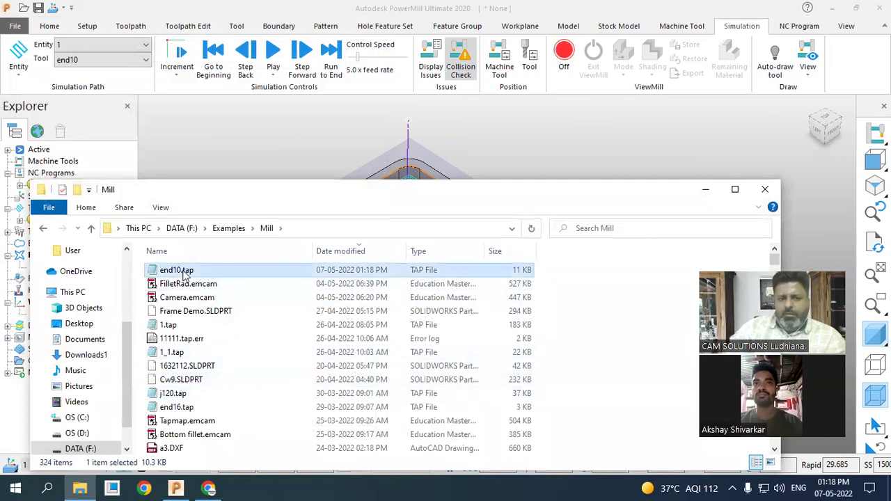
{"action": "right_click", "coordinate": [180, 270]}
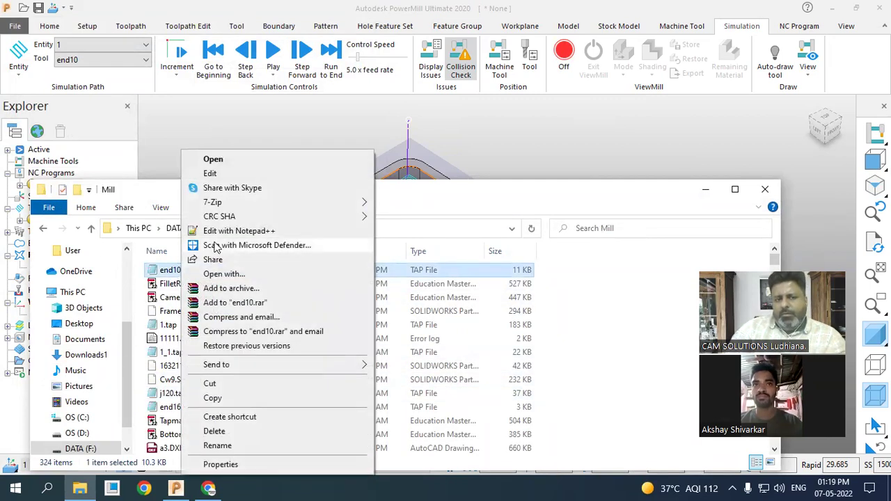
{"action": "mouse_move", "coordinate": [279, 214]}
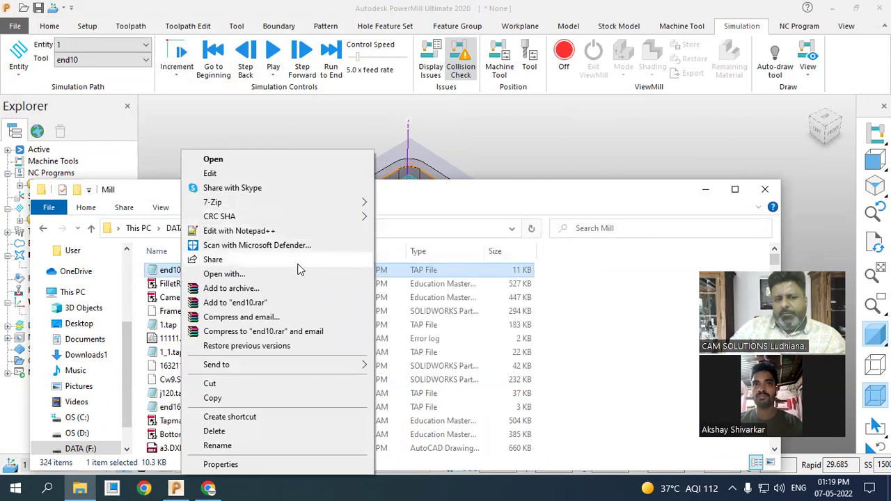
{"action": "mouse_move", "coordinate": [312, 208]}
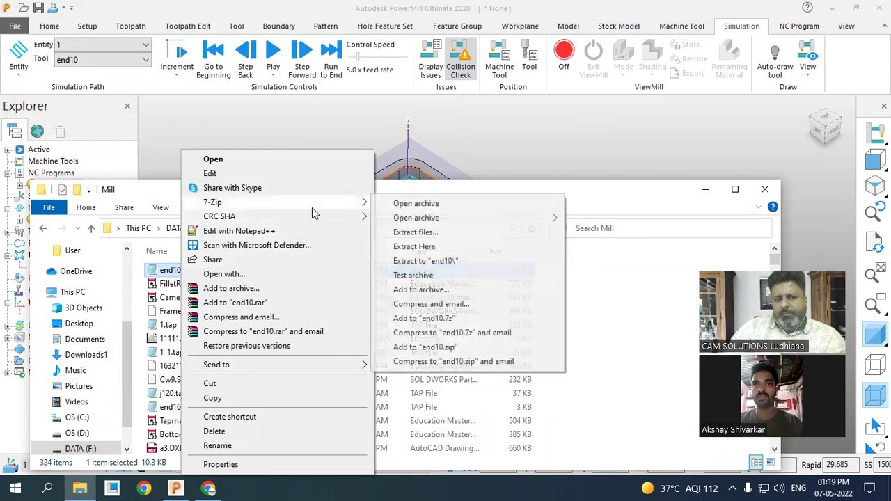
{"action": "left_click", "coordinate": [277, 274]}
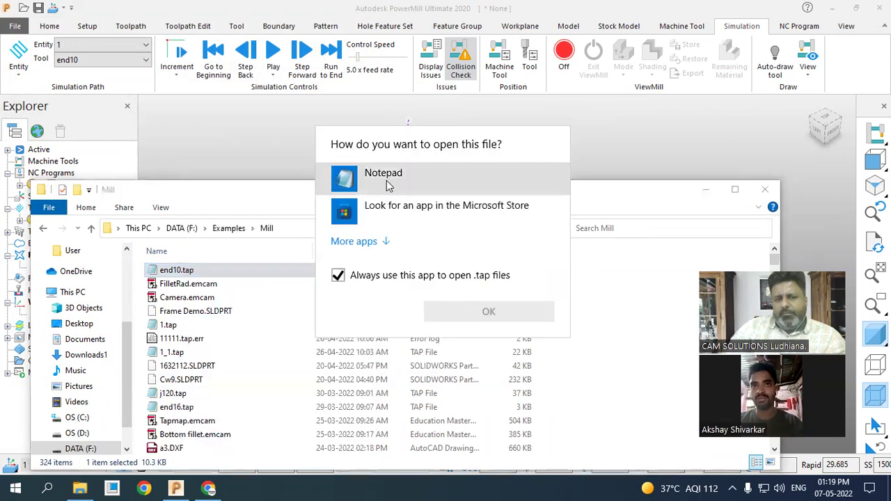
{"action": "left_click", "coordinate": [362, 182]}
{"action": "left_click", "coordinate": [485, 319]}
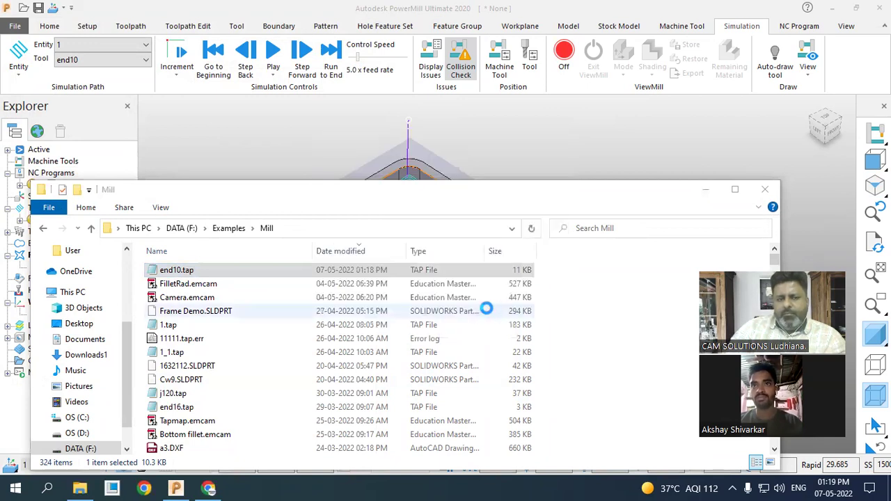
{"action": "left_click", "coordinate": [765, 189]}
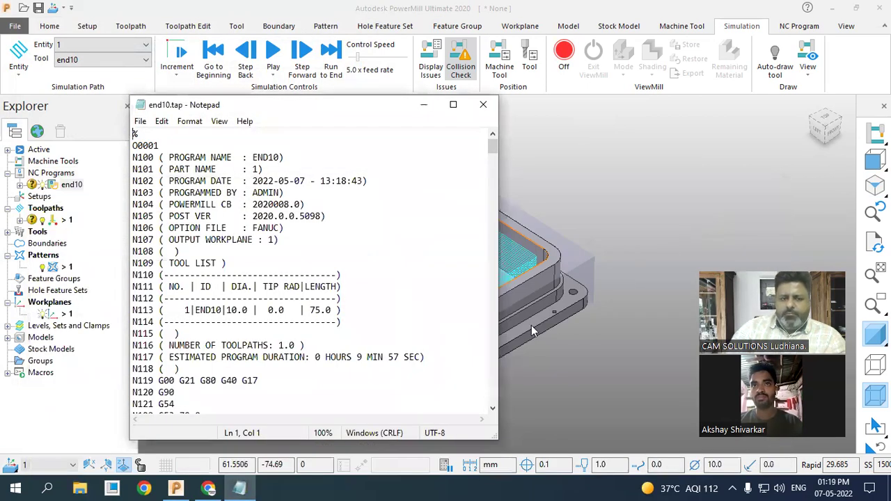
Narrow the Notepad window to reveal the model, and read through the end10.tap code from the header to the program end.
{"action": "scroll", "coordinate": [602, 179], "scroll_direction": "down", "scroll_amount": 3}
{"action": "scroll", "coordinate": [792, 207], "scroll_direction": "up", "scroll_amount": 4}
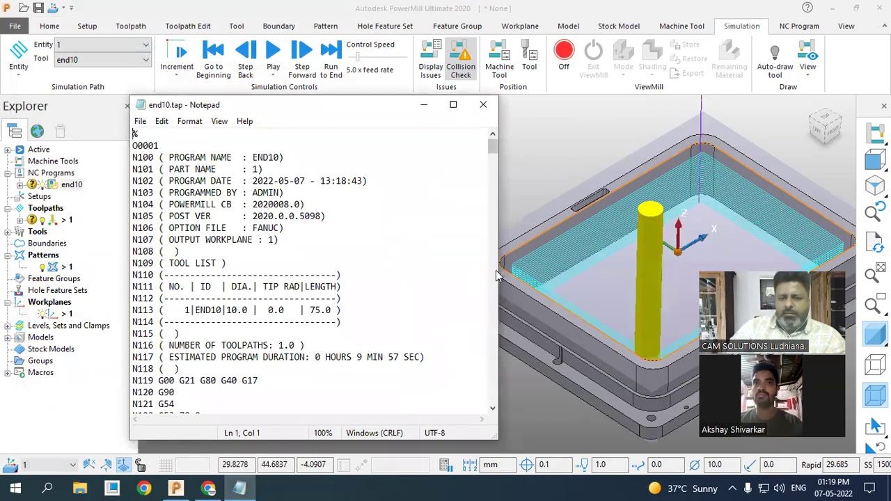
{"action": "left_click_drag", "start_coordinate": [498, 271], "coordinate": [388, 271]}
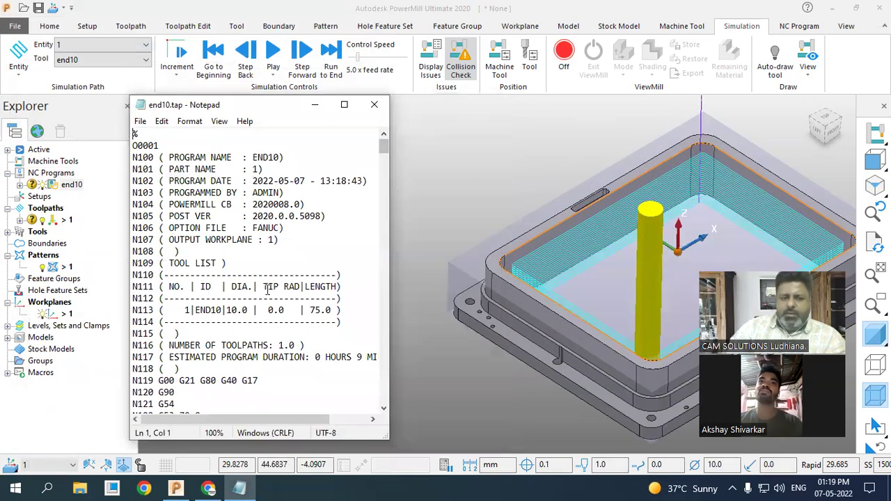
{"action": "scroll", "coordinate": [254, 298], "scroll_direction": "down", "scroll_amount": 14}
{"action": "scroll", "coordinate": [254, 298], "scroll_direction": "down", "scroll_amount": 2}
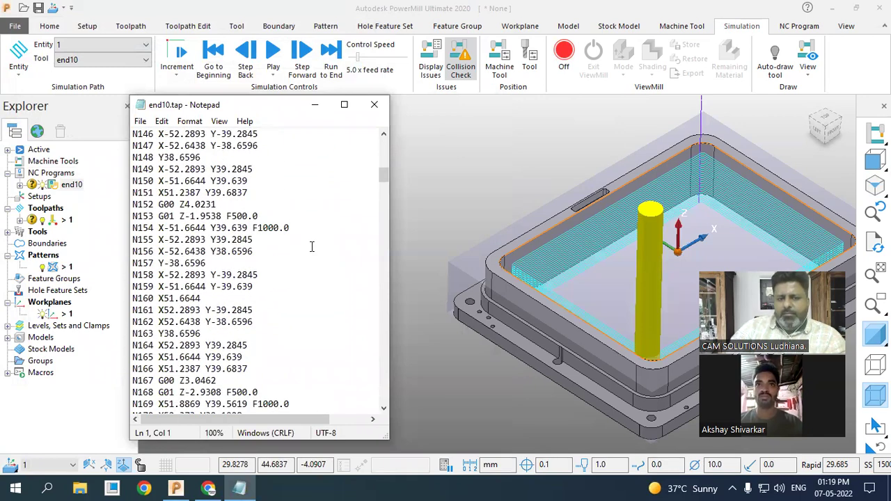
{"action": "left_click_drag", "start_coordinate": [383, 175], "coordinate": [399, 404]}
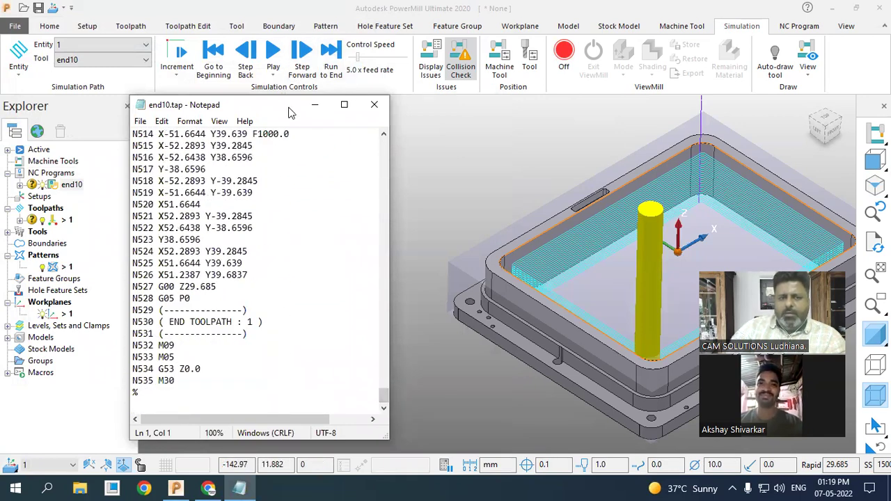
Go back to the tool call and first cutting moves in end10.tap, compare them with the model, and close Notepad.
{"action": "left_click_drag", "start_coordinate": [291, 113], "coordinate": [309, 118]}
{"action": "left_click", "coordinate": [406, 366]}
{"action": "left_click_drag", "start_coordinate": [403, 386], "coordinate": [411, 174]}
{"action": "middle_click_drag", "start_coordinate": [467, 244], "coordinate": [634, 284]}
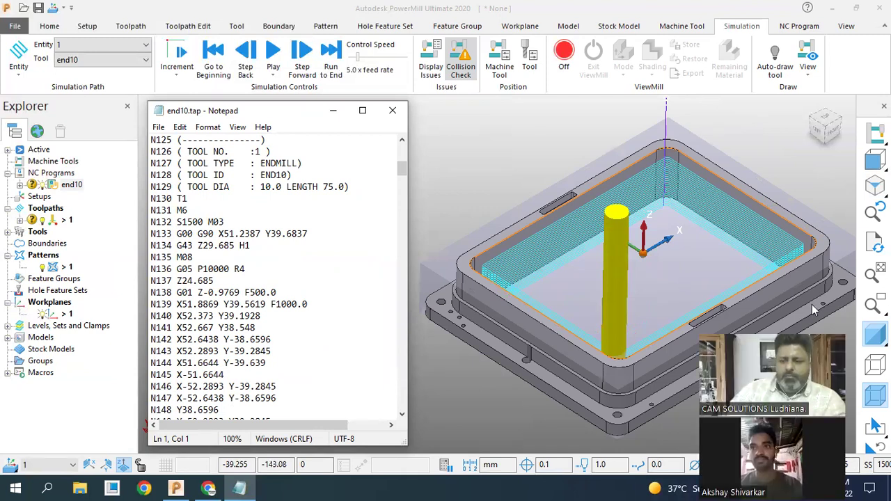
{"action": "scroll", "coordinate": [506, 262], "scroll_direction": "down", "scroll_amount": 3}
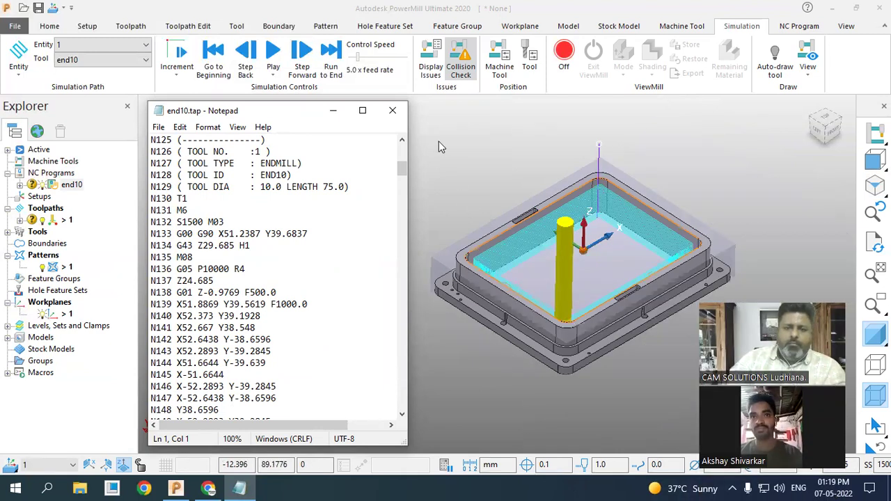
{"action": "left_click", "coordinate": [392, 109]}
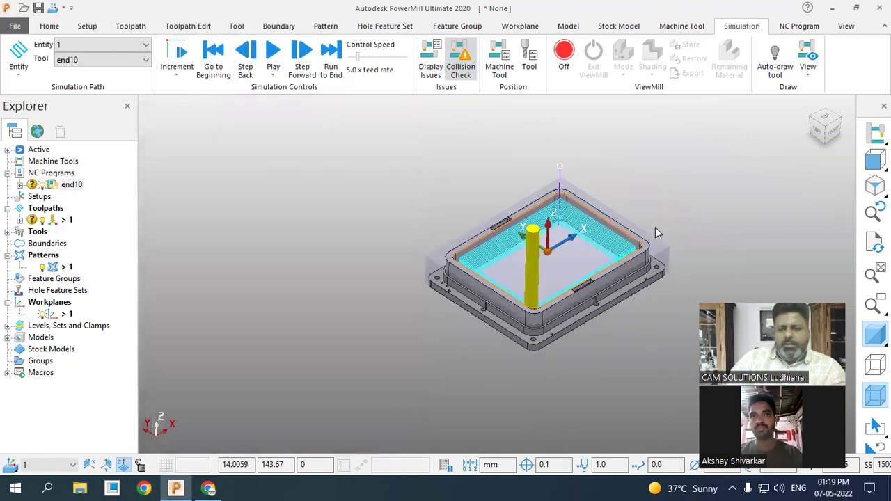
Reopen toolpath 1's Curve Profile settings and make them editable.
{"action": "scroll", "coordinate": [477, 272], "scroll_direction": "up", "scroll_amount": 3}
{"action": "scroll", "coordinate": [478, 272], "scroll_direction": "up", "scroll_amount": 2}
{"action": "right_click", "coordinate": [67, 220]}
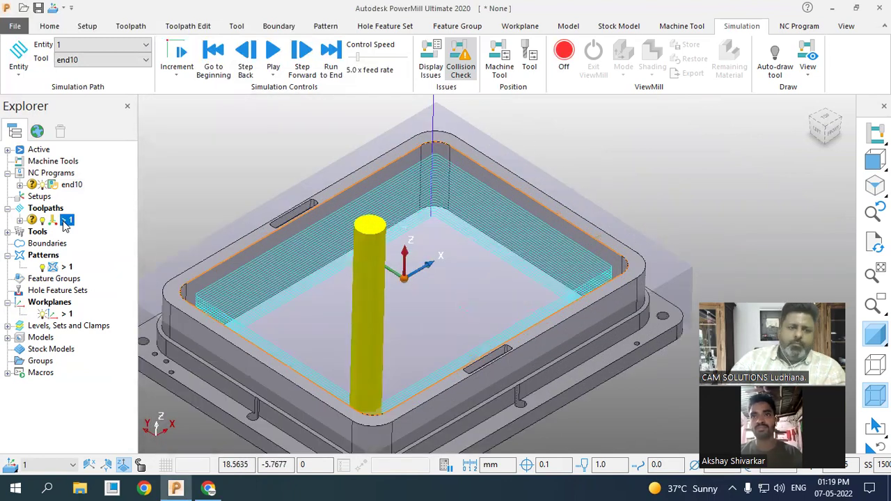
{"action": "left_click", "coordinate": [138, 85]}
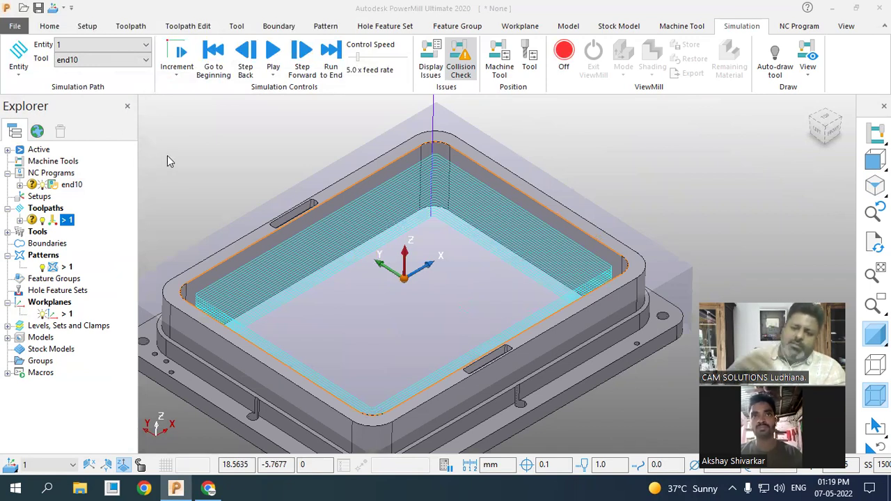
{"action": "double_click", "coordinate": [67, 221]}
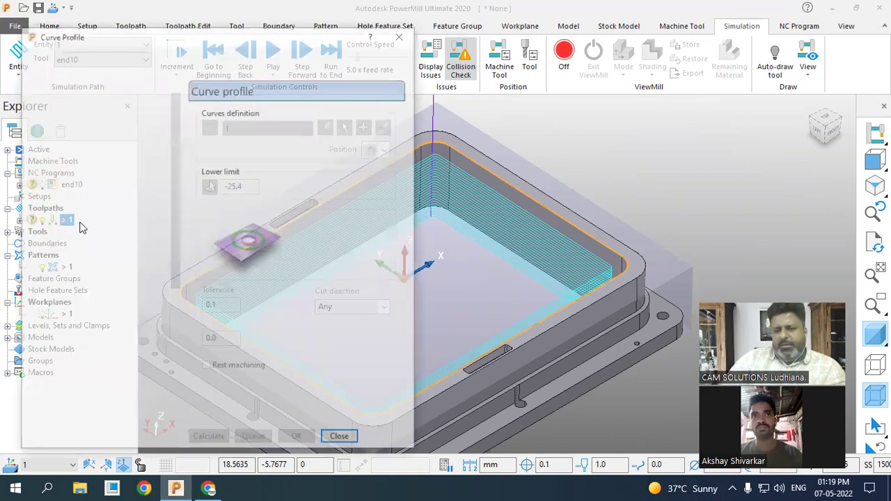
{"action": "left_click", "coordinate": [35, 61]}
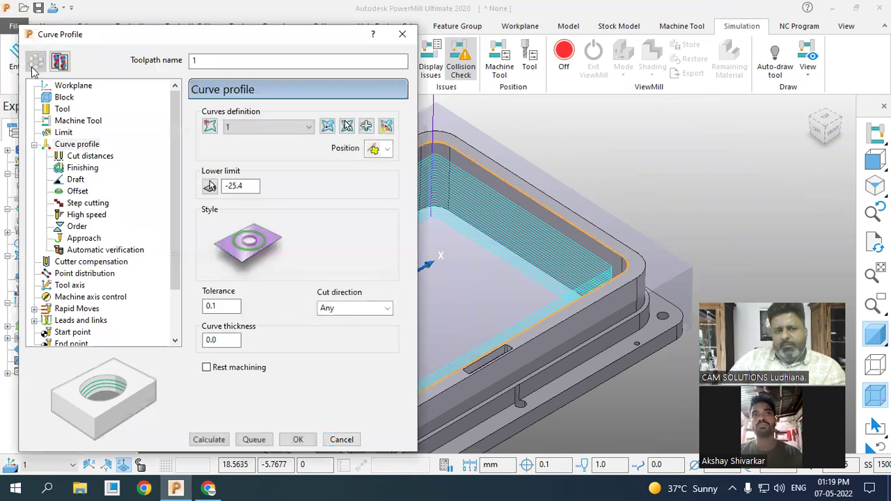
Set the curve profile's cut direction to Climb, recalculate toolpath 1, and close its settings.
{"action": "left_click", "coordinate": [327, 310]}
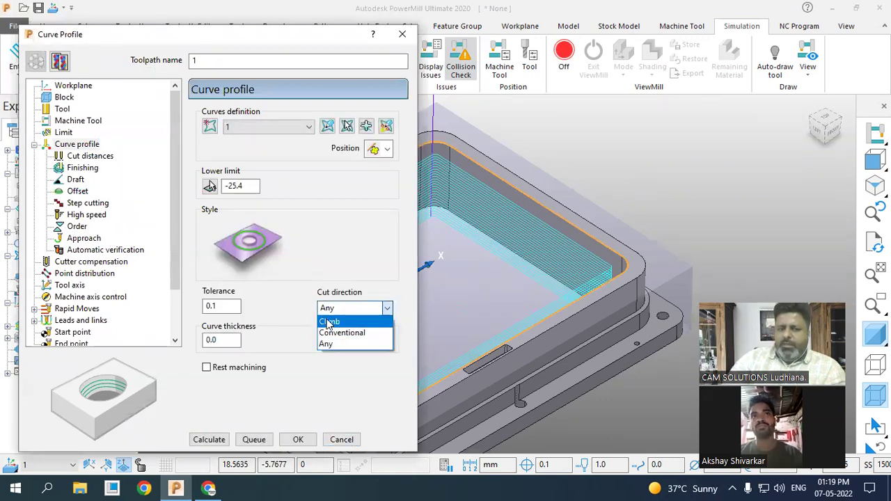
{"action": "left_click", "coordinate": [334, 320]}
{"action": "left_click", "coordinate": [207, 440]}
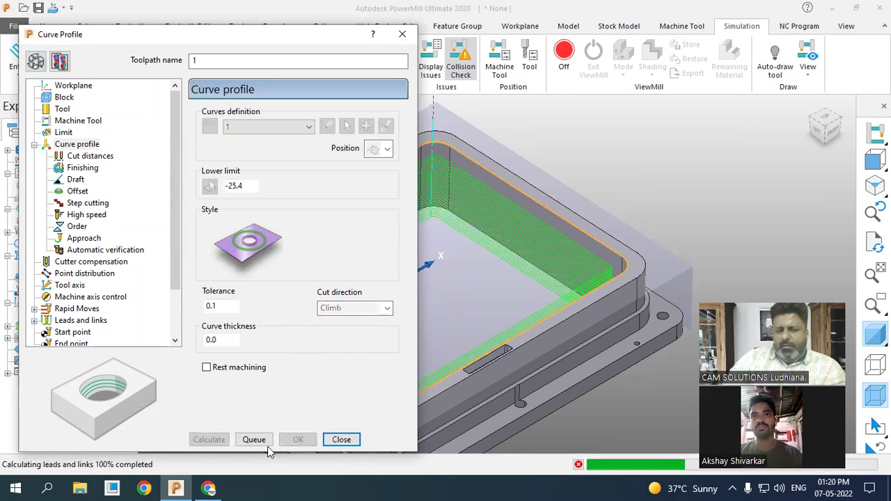
{"action": "left_click", "coordinate": [337, 438]}
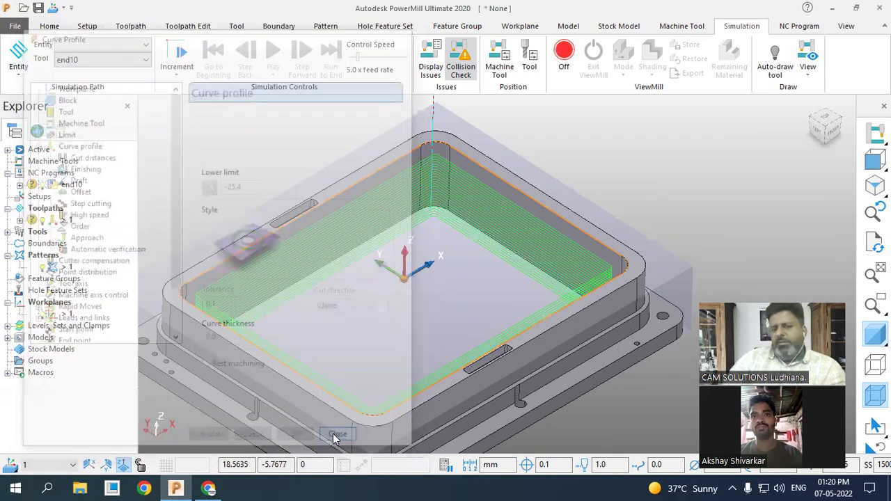
{"action": "scroll", "coordinate": [369, 335], "scroll_direction": "down", "scroll_amount": 2}
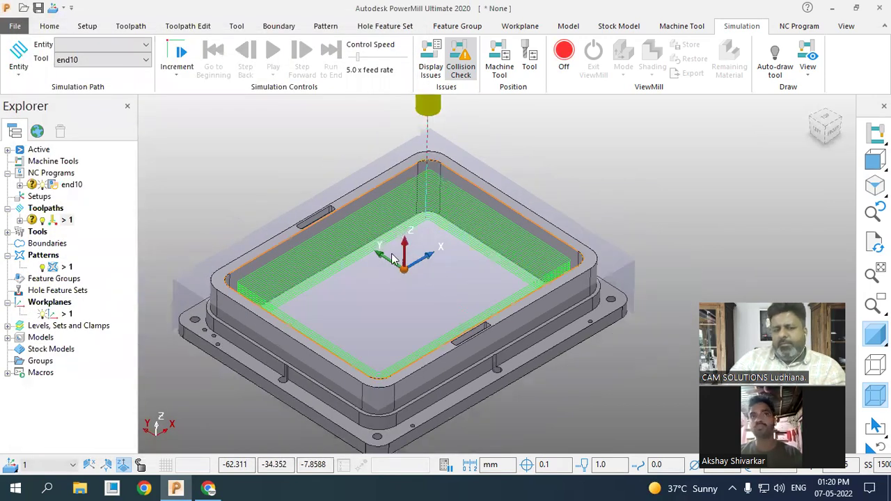
{"action": "scroll", "coordinate": [392, 278], "scroll_direction": "down", "scroll_amount": 1}
Write NC program end10 again from its settings, overwriting the existing end10.tap, and close the report and program settings.
{"action": "right_click", "coordinate": [63, 222]}
{"action": "right_click", "coordinate": [50, 192]}
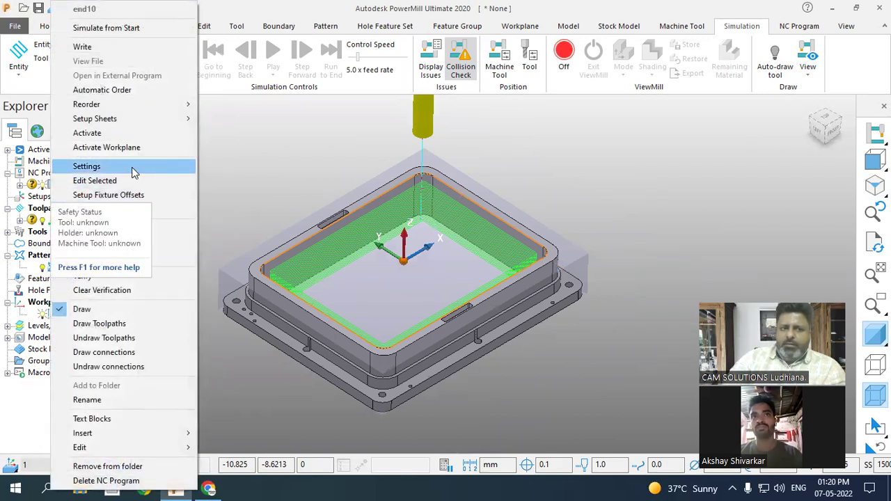
{"action": "left_click", "coordinate": [86, 166]}
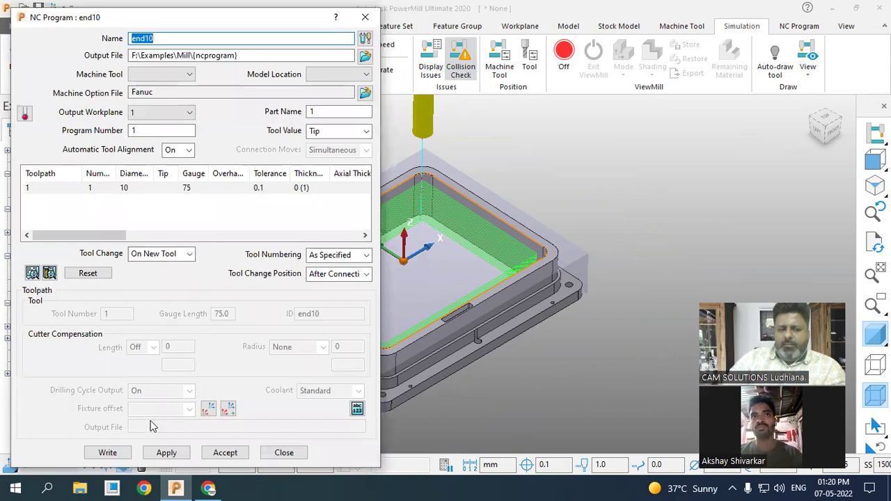
{"action": "left_click", "coordinate": [63, 189]}
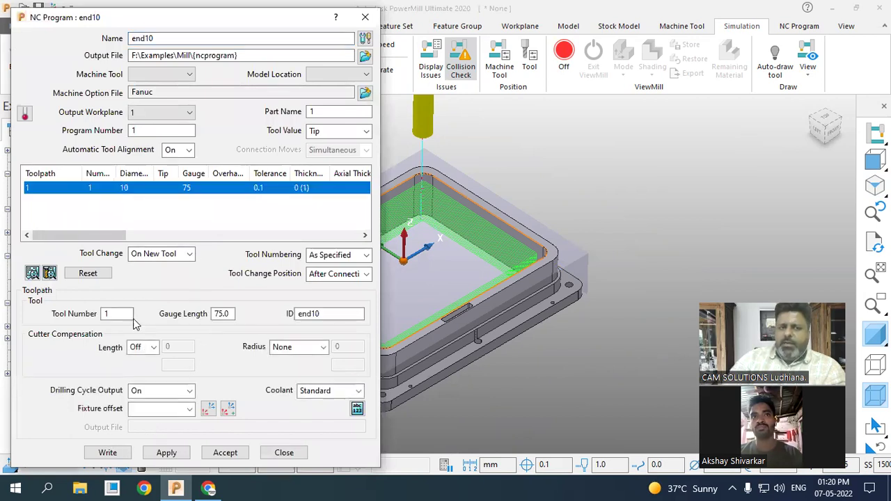
{"action": "left_click", "coordinate": [108, 452]}
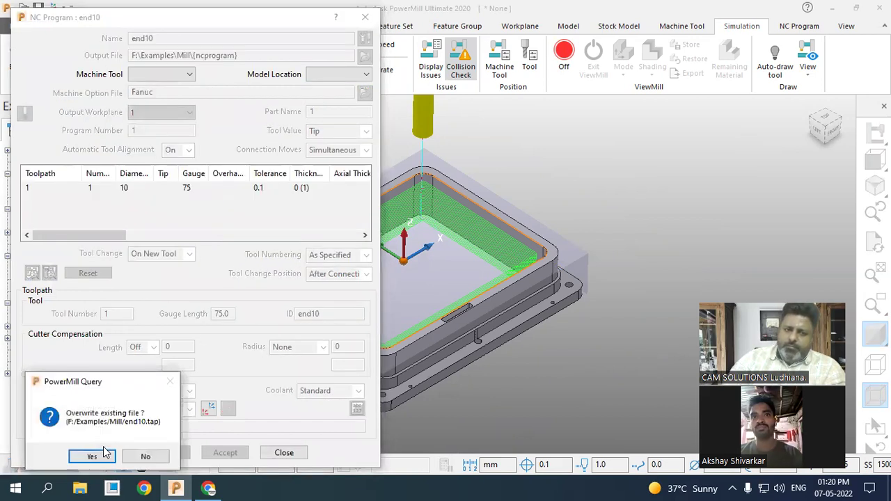
{"action": "left_click_drag", "start_coordinate": [143, 376], "coordinate": [366, 275]}
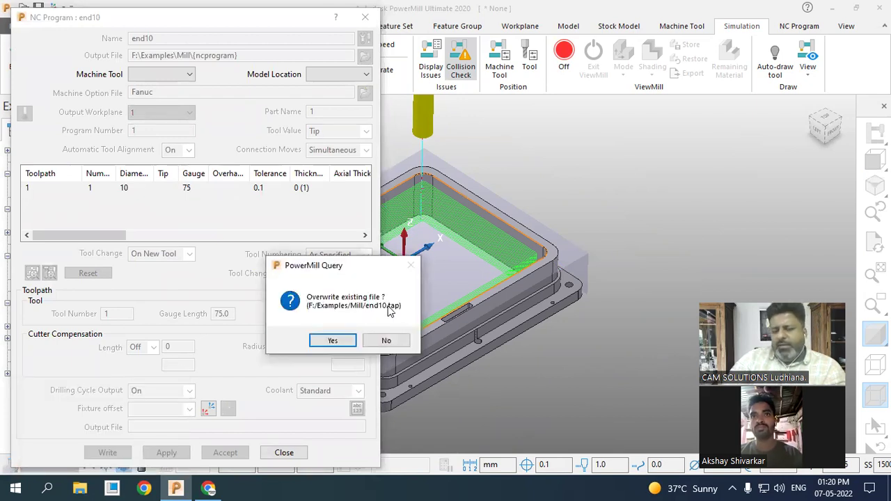
{"action": "left_click", "coordinate": [333, 340]}
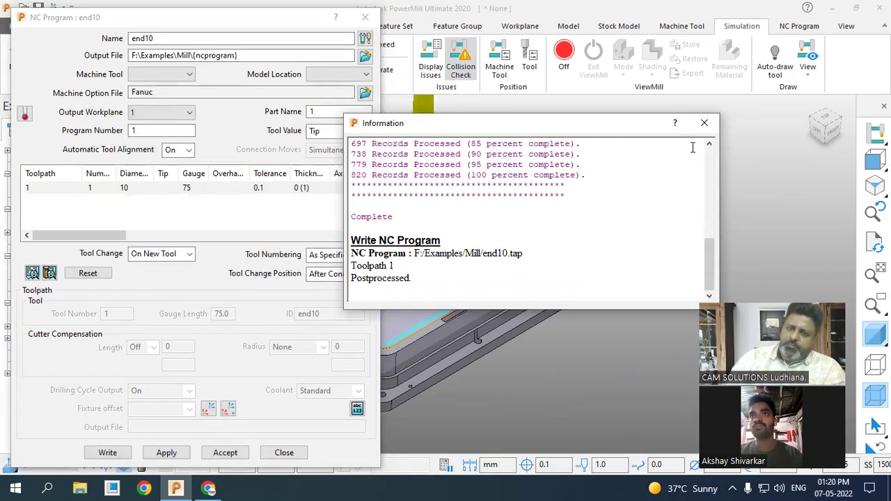
{"action": "left_click", "coordinate": [704, 122]}
{"action": "left_click", "coordinate": [284, 451]}
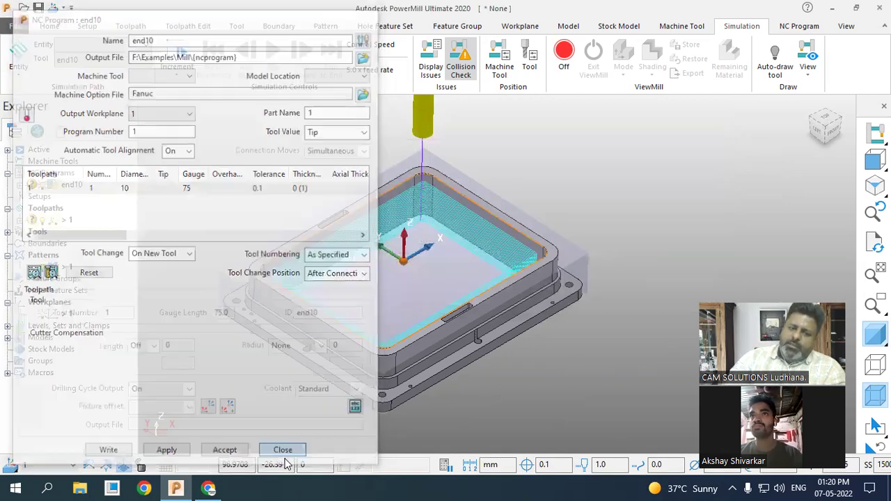
Hide NC program end10 and toolpath 1 in the model view, toggling pattern 1's display off and back on.
{"action": "scroll", "coordinate": [362, 238], "scroll_direction": "up", "scroll_amount": 2}
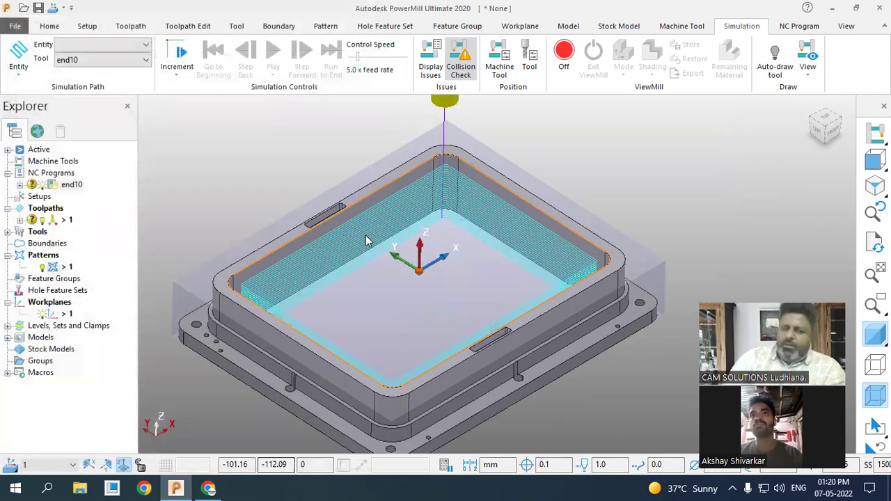
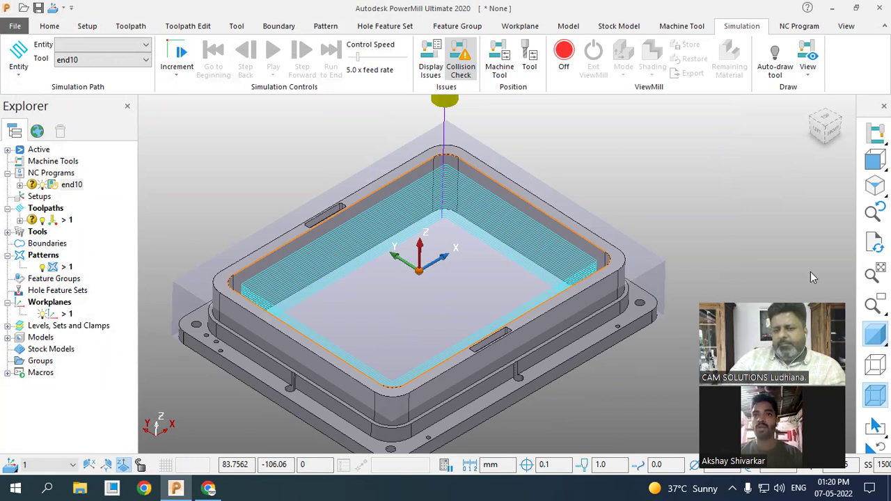
{"action": "scroll", "coordinate": [285, 302], "scroll_direction": "up", "scroll_amount": 3}
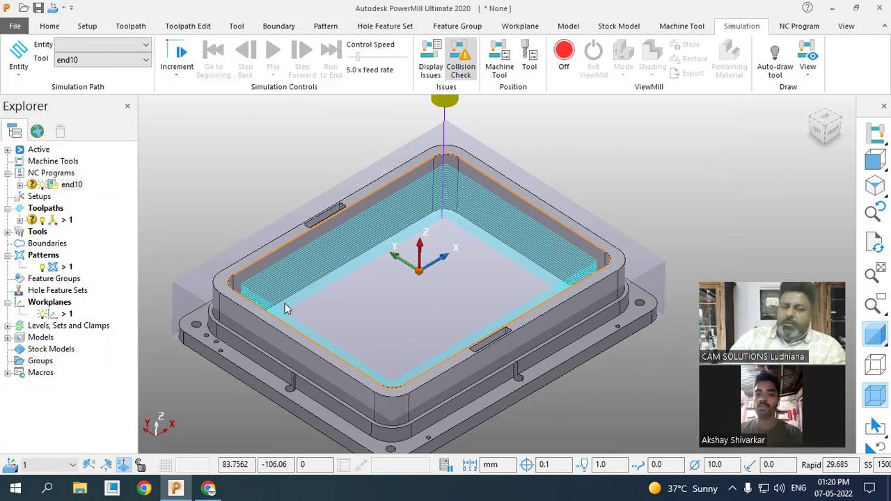
{"action": "scroll", "coordinate": [530, 295], "scroll_direction": "down", "scroll_amount": 4}
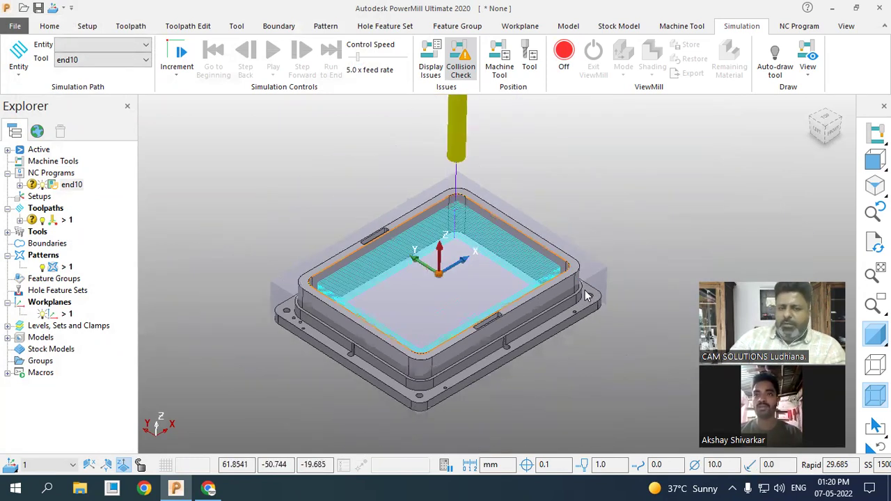
{"action": "scroll", "coordinate": [585, 296], "scroll_direction": "up", "scroll_amount": 2}
{"action": "left_click", "coordinate": [42, 186]}
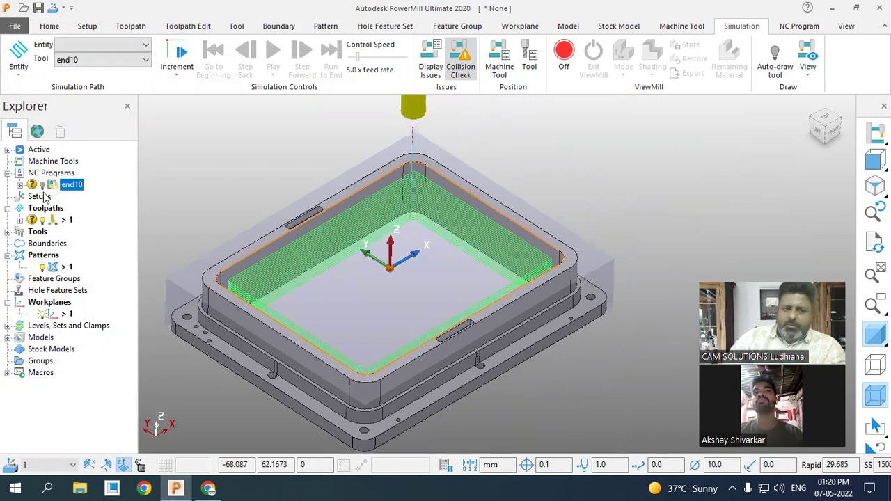
{"action": "left_click", "coordinate": [42, 220]}
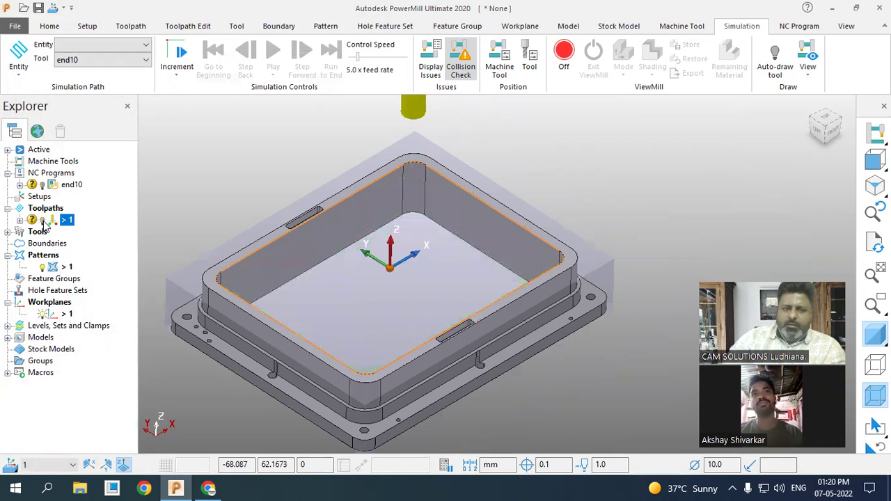
{"action": "left_click", "coordinate": [42, 267]}
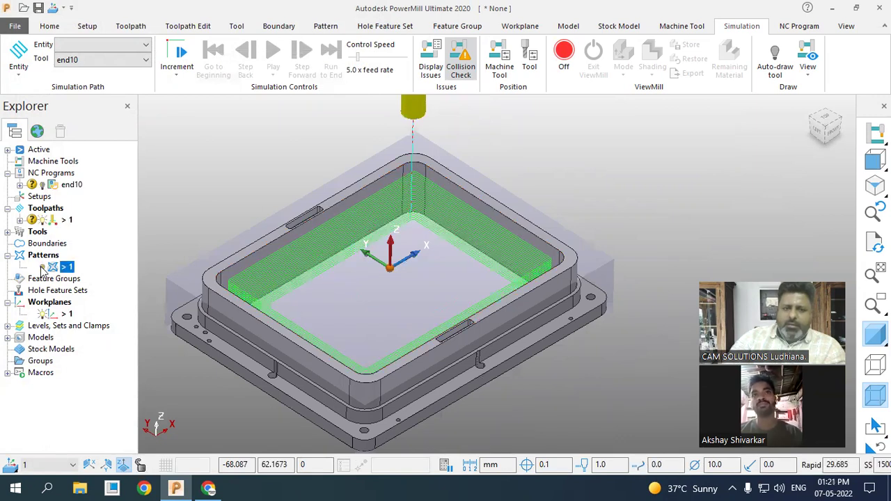
{"action": "left_click", "coordinate": [42, 268]}
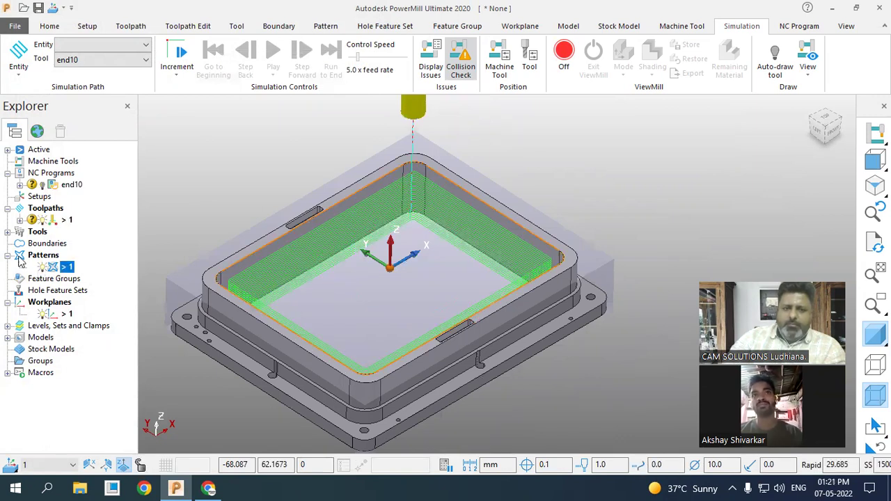
{"action": "left_click", "coordinate": [42, 220]}
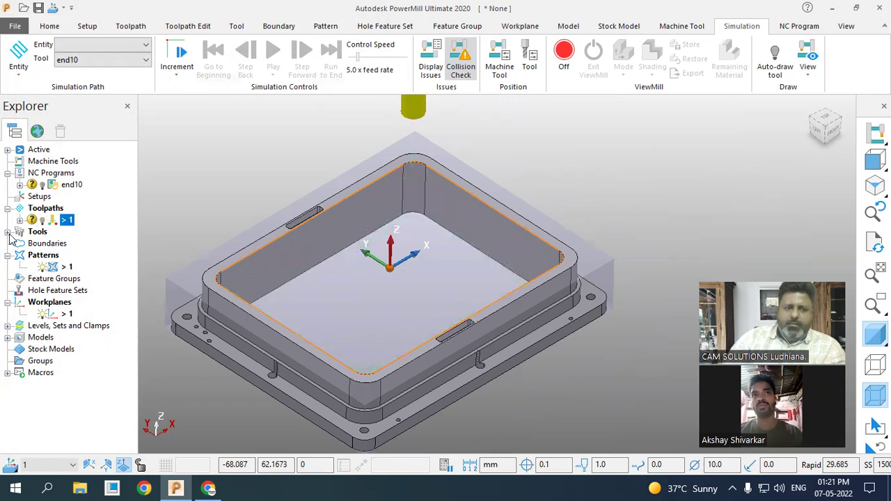
Hide tool end10 and select pattern 1 to inspect its curve around the pocket.
{"action": "double_click", "coordinate": [38, 232]}
{"action": "left_click", "coordinate": [42, 244]}
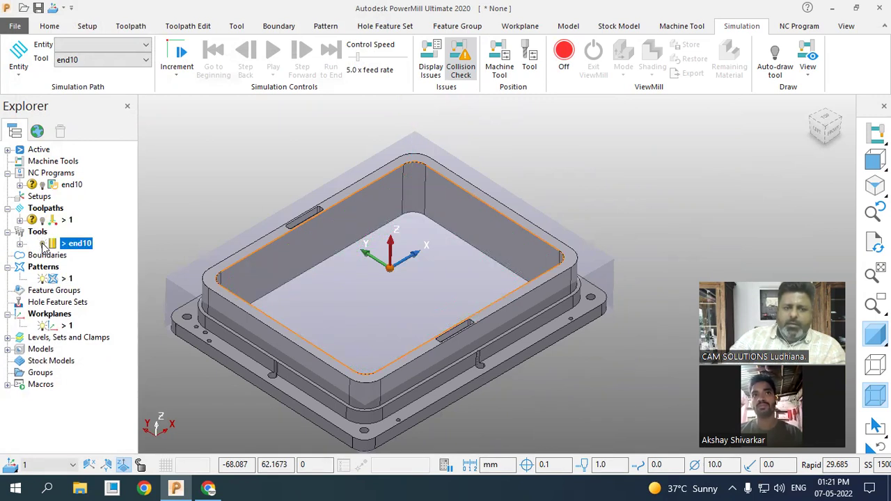
{"action": "scroll", "coordinate": [170, 263], "scroll_direction": "up", "scroll_amount": 2}
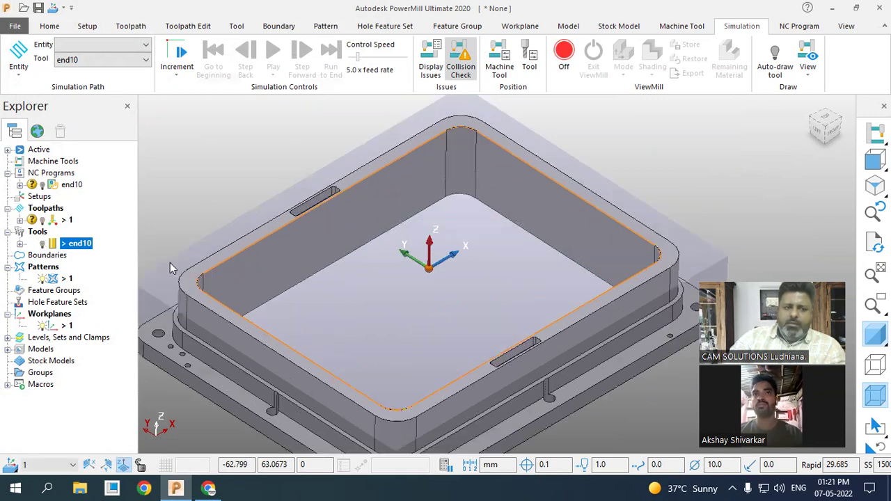
{"action": "left_click", "coordinate": [67, 279]}
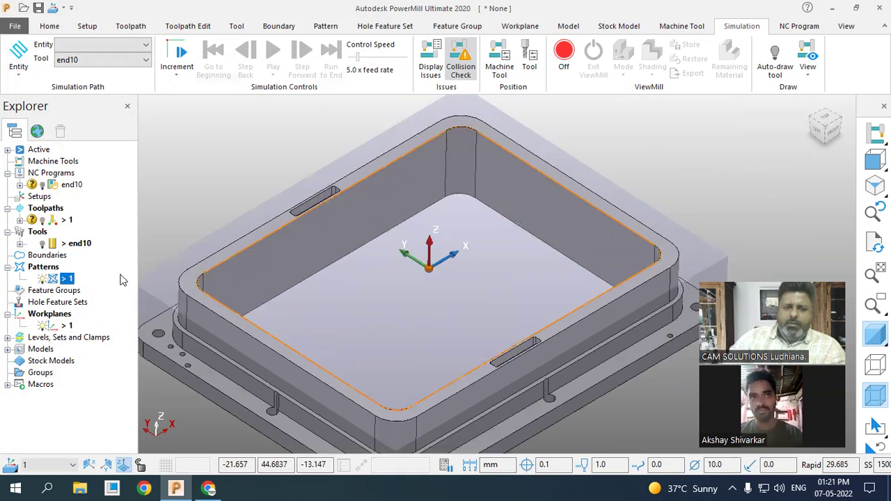
{"action": "scroll", "coordinate": [359, 281], "scroll_direction": "down", "scroll_amount": 3}
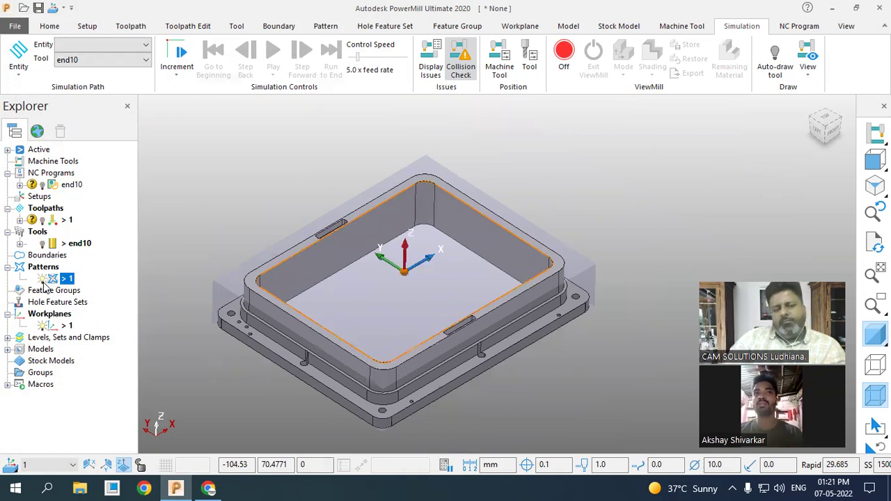
Draw tool end10, toolpath 1 and NC program end10 in the model view again.
{"action": "left_click", "coordinate": [41, 244]}
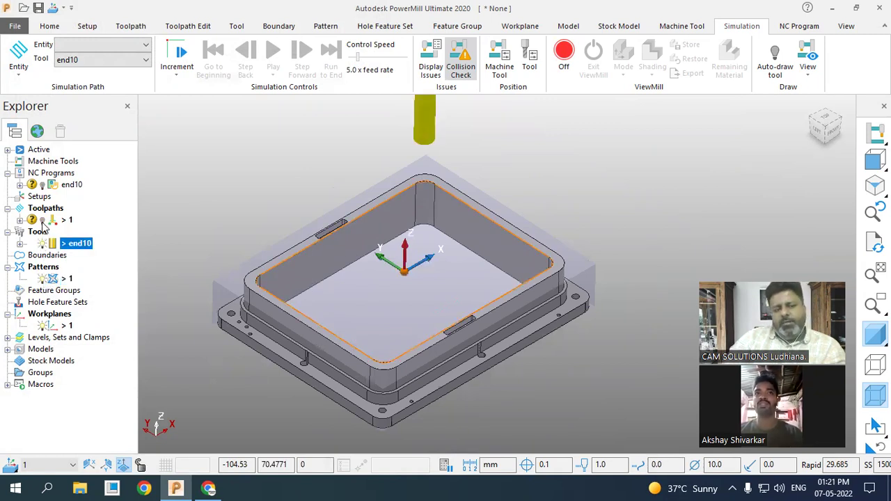
{"action": "left_click", "coordinate": [42, 220]}
{"action": "left_click", "coordinate": [42, 185]}
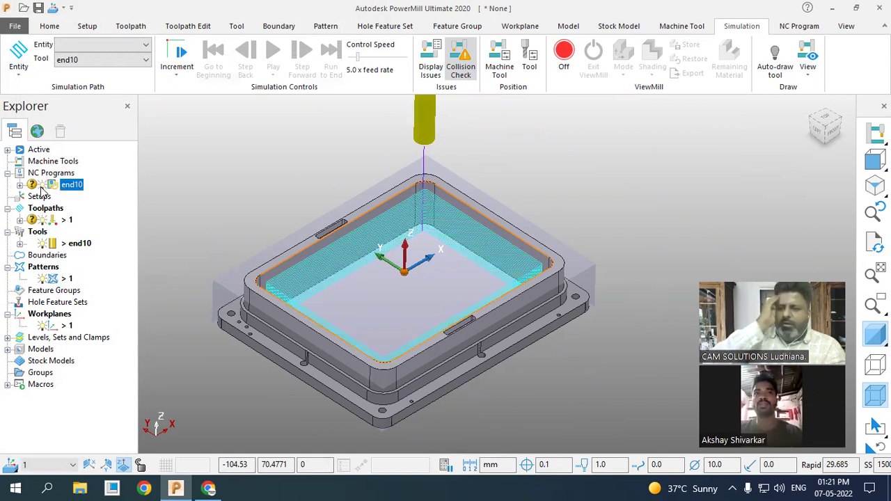
{"action": "left_click", "coordinate": [559, 191]}
{"action": "scroll", "coordinate": [409, 272], "scroll_direction": "up", "scroll_amount": 2}
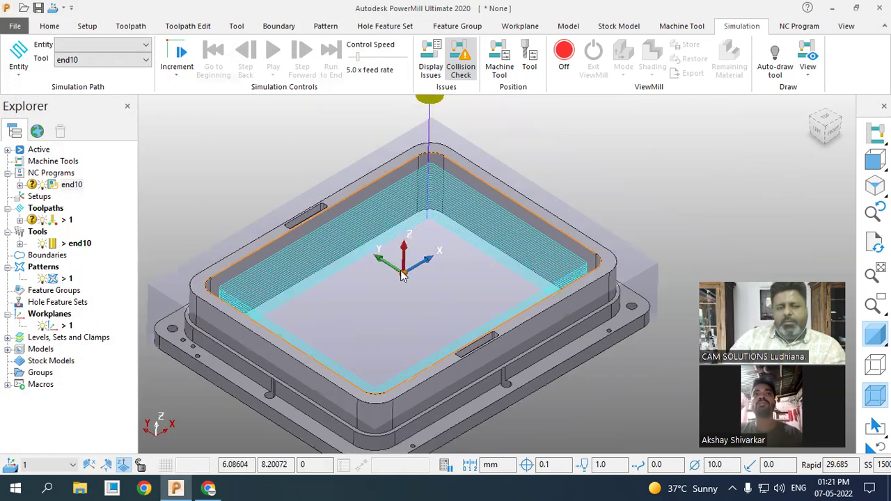
Toggle tool end10's display off and back on, and hide the NC program drawing while keeping toolpath 1 drawn.
{"action": "left_click", "coordinate": [42, 245]}
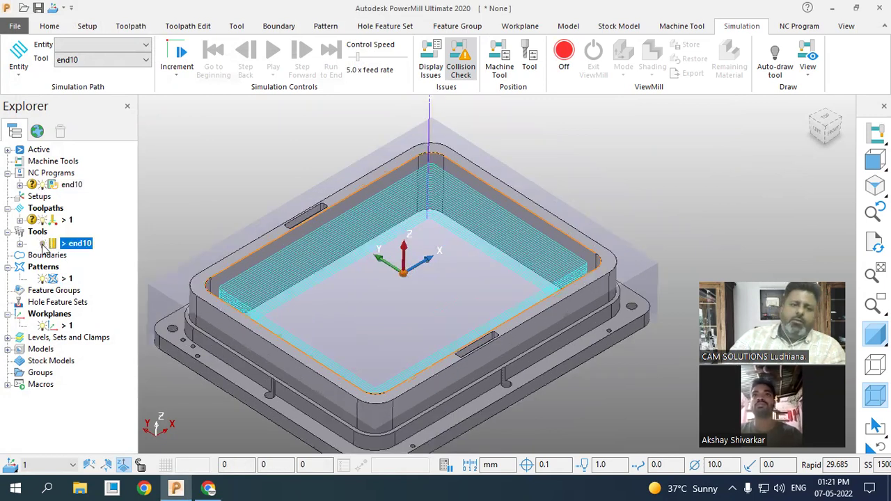
{"action": "left_click", "coordinate": [43, 245]}
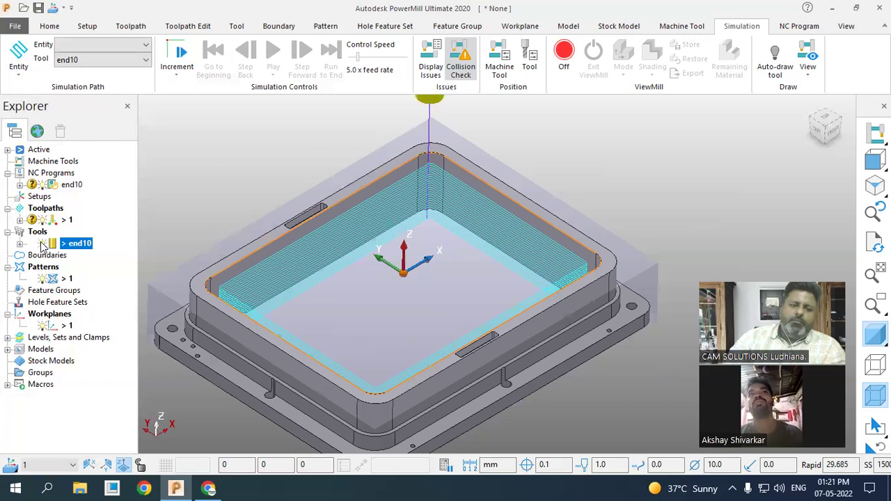
{"action": "left_click", "coordinate": [41, 186]}
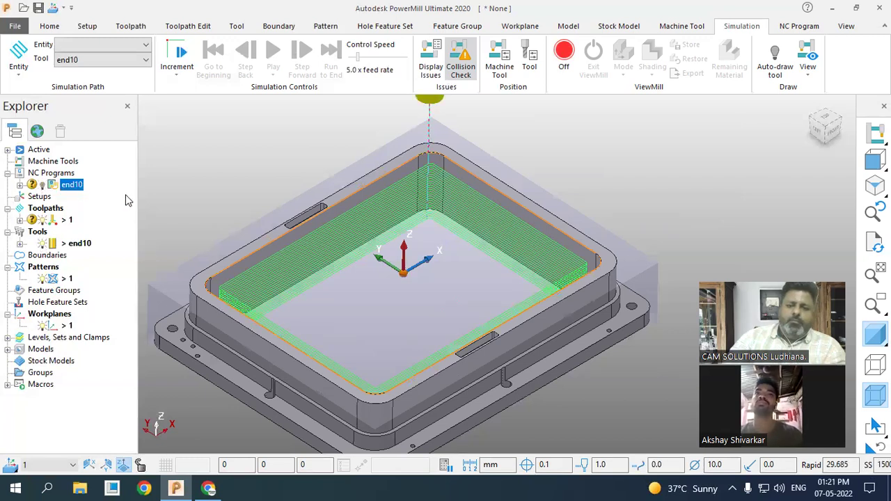
{"action": "scroll", "coordinate": [298, 259], "scroll_direction": "down", "scroll_amount": 1}
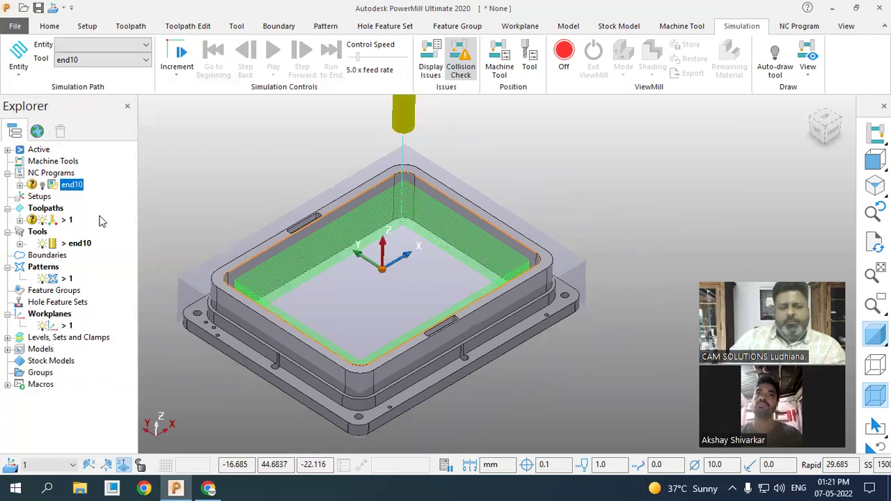
{"action": "scroll", "coordinate": [222, 201], "scroll_direction": "up", "scroll_amount": 1}
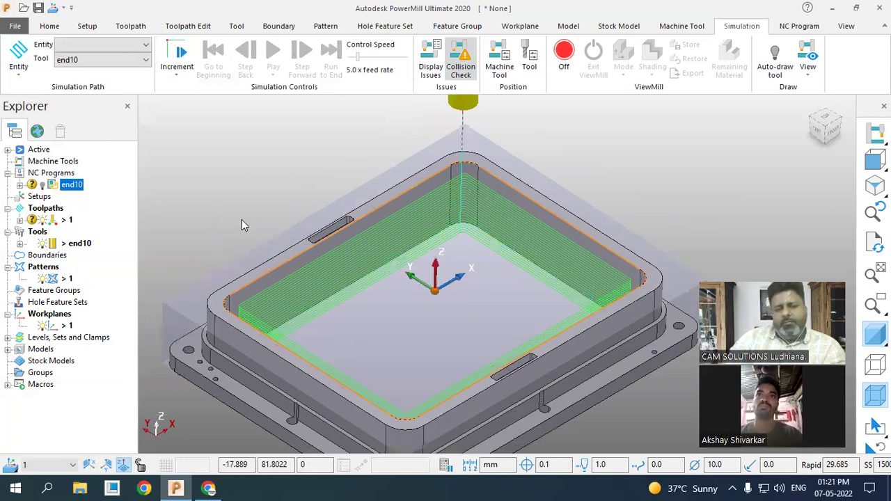
{"action": "scroll", "coordinate": [242, 218], "scroll_direction": "down", "scroll_amount": 1}
Make toolpath 1 editable, set its curve thickness to 1, and recalculate it.
{"action": "right_click", "coordinate": [72, 185]}
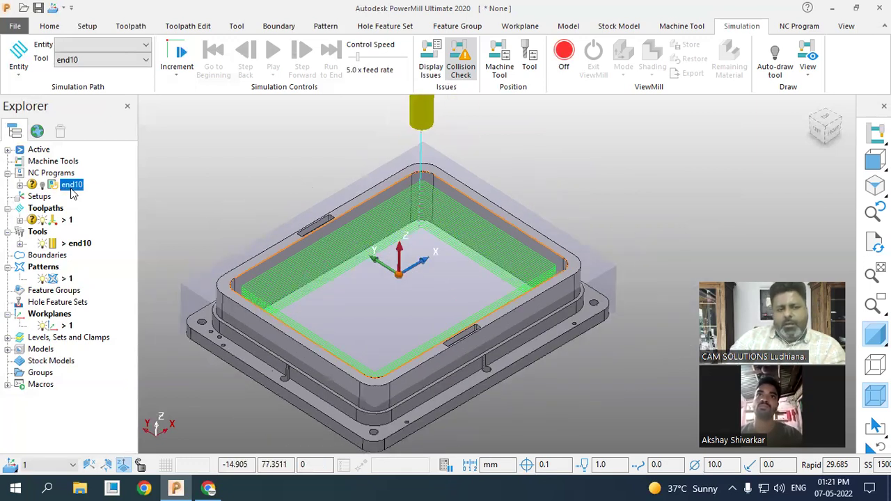
{"action": "right_click", "coordinate": [59, 220]}
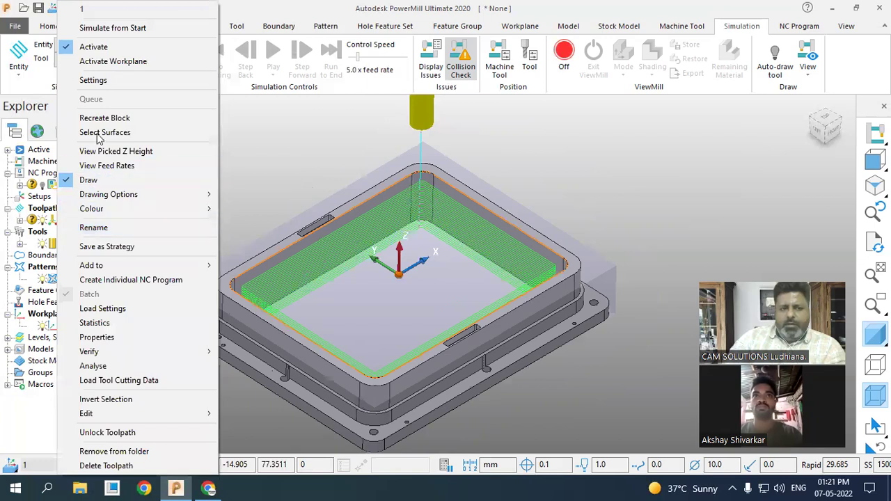
{"action": "left_click", "coordinate": [113, 81]}
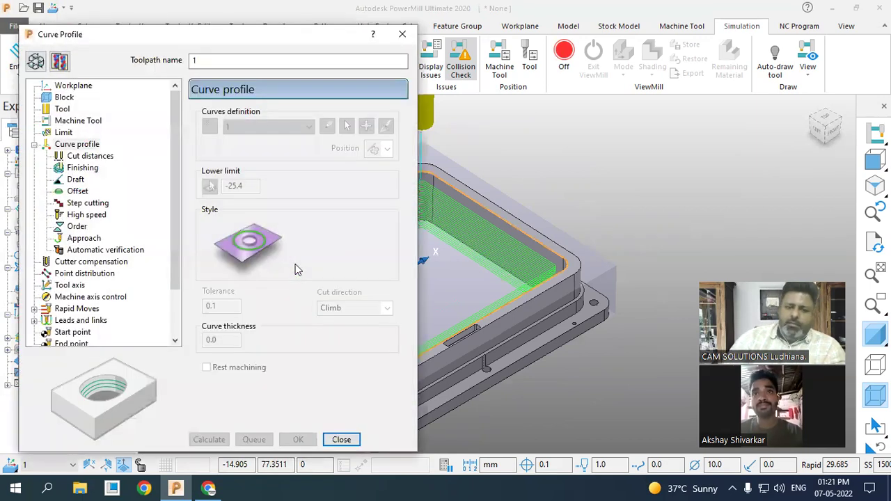
{"action": "left_click", "coordinate": [36, 61]}
{"action": "left_click", "coordinate": [231, 339]}
{"action": "left_click_drag", "start_coordinate": [216, 341], "coordinate": [205, 341]}
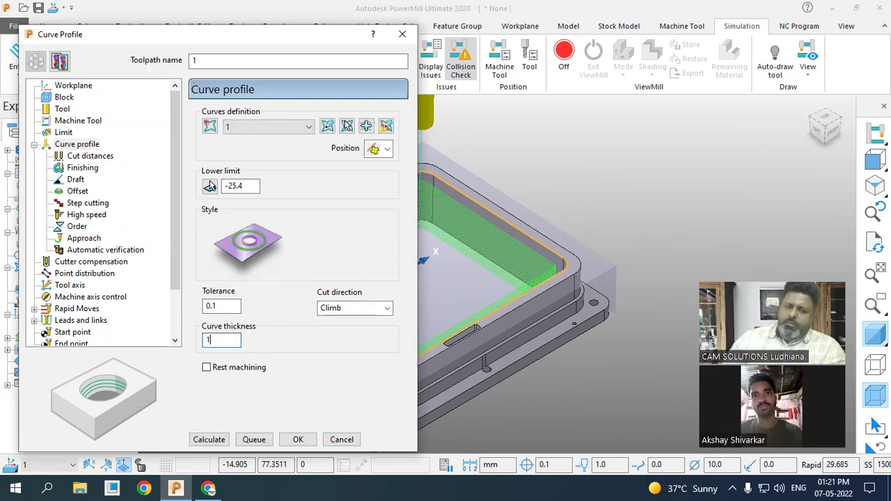
{"action": "type", "text": "1"}
{"action": "left_click", "coordinate": [196, 441]}
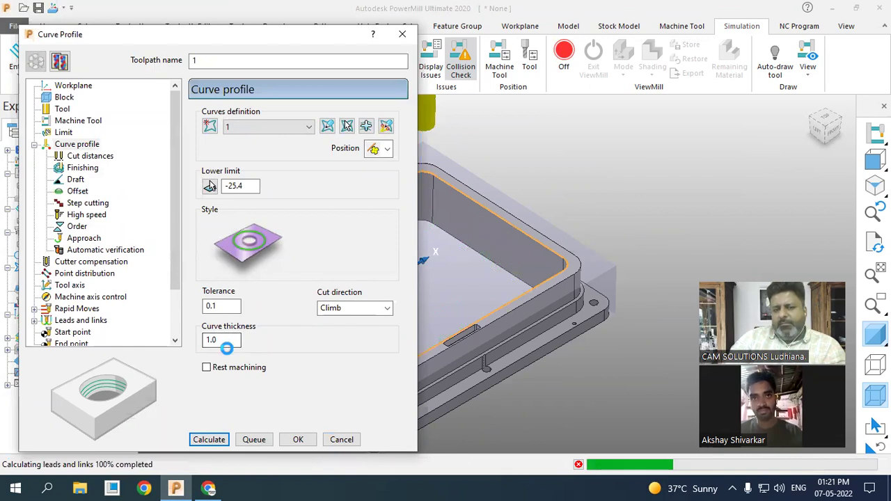
{"action": "left_click", "coordinate": [328, 438]}
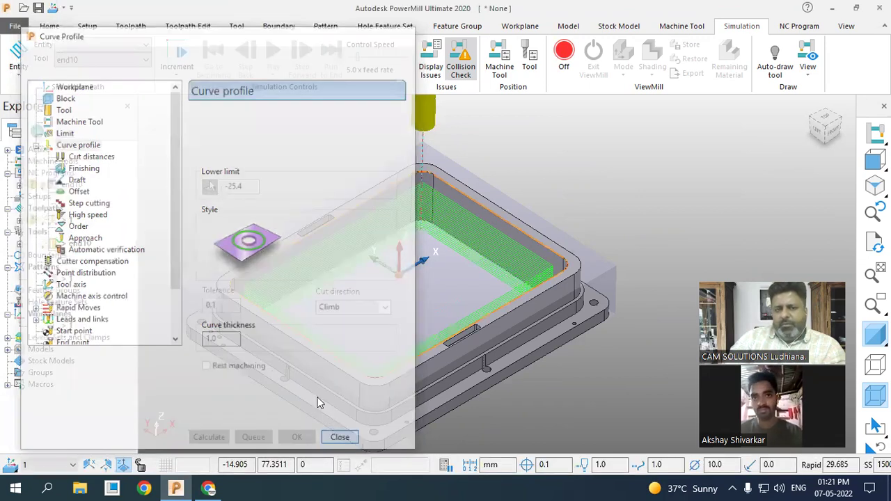
Start simulating toolpath 1 in the top view, focused on the tool at the pocket corner.
{"action": "left_click", "coordinate": [871, 160]}
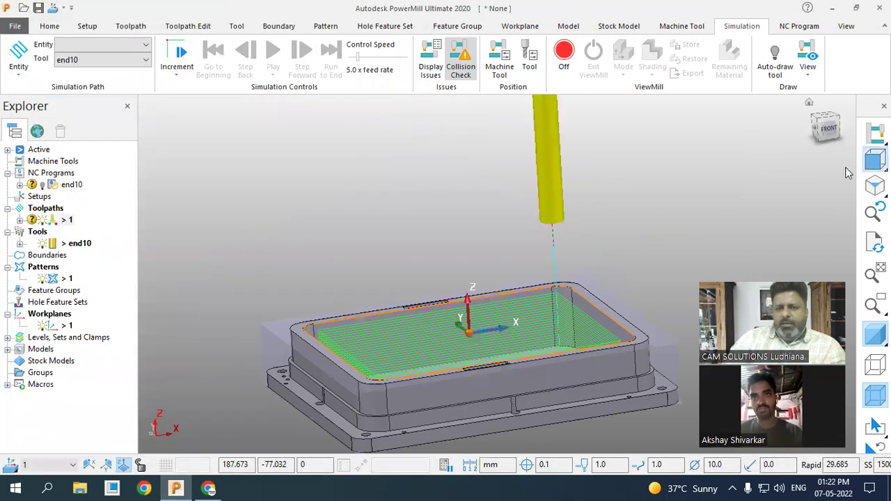
{"action": "left_click", "coordinate": [824, 113]}
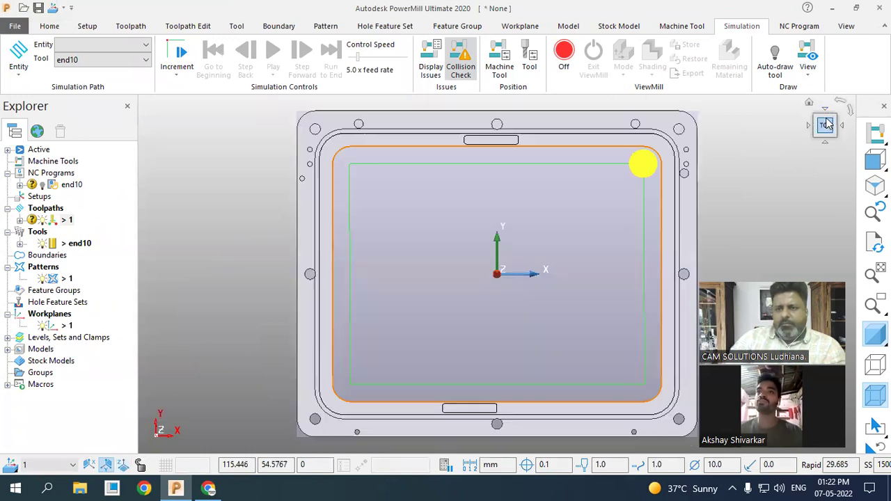
{"action": "scroll", "coordinate": [617, 149], "scroll_direction": "up", "scroll_amount": 3}
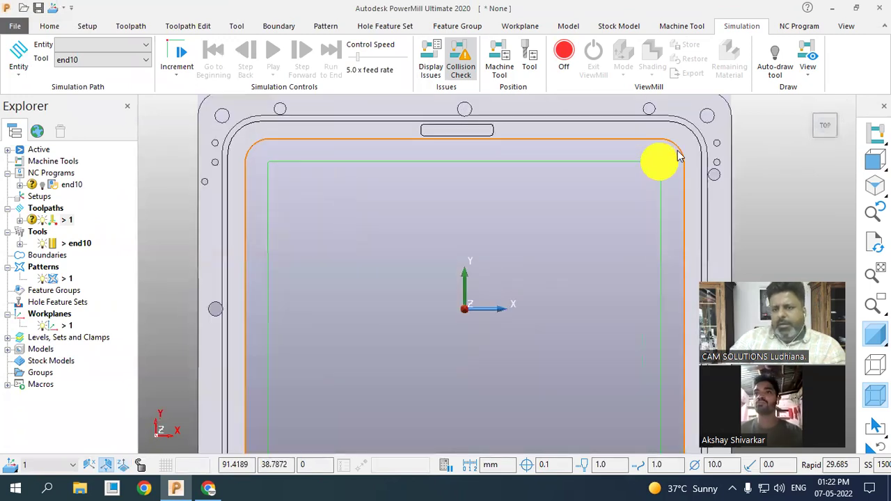
{"action": "scroll", "coordinate": [686, 158], "scroll_direction": "up", "scroll_amount": 1}
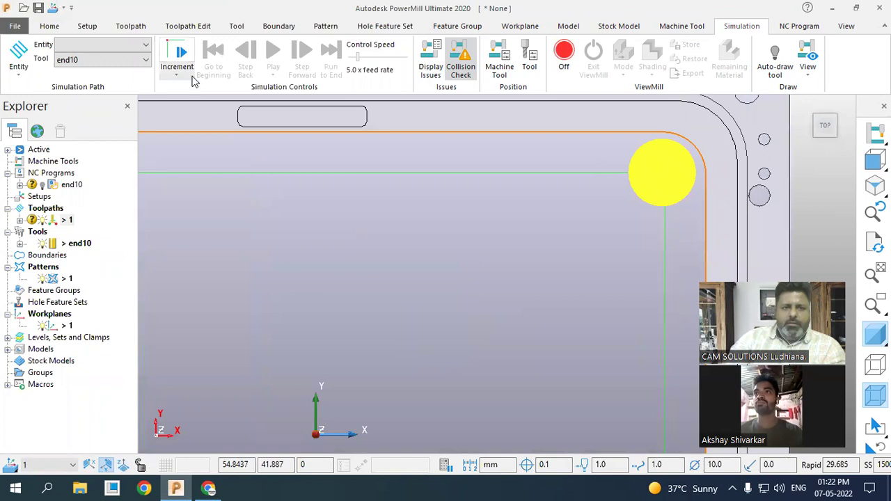
{"action": "left_click", "coordinate": [104, 45]}
{"action": "left_click", "coordinate": [85, 93]}
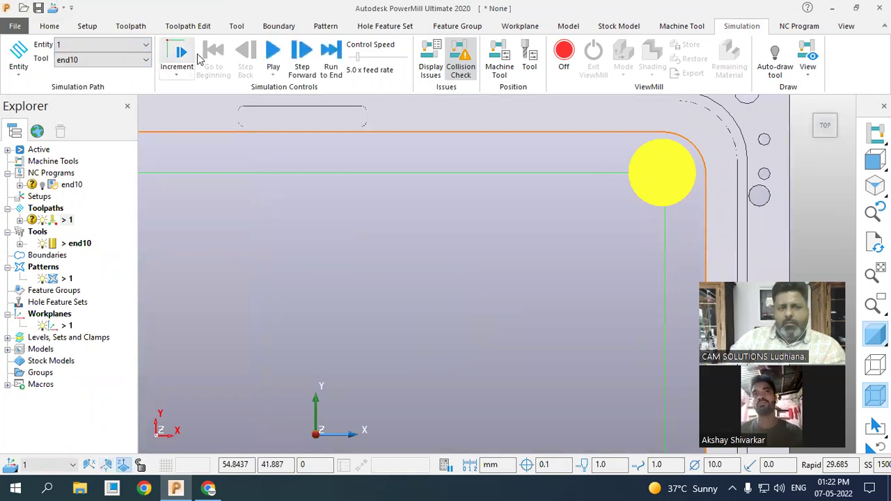
{"action": "left_click", "coordinate": [273, 55]}
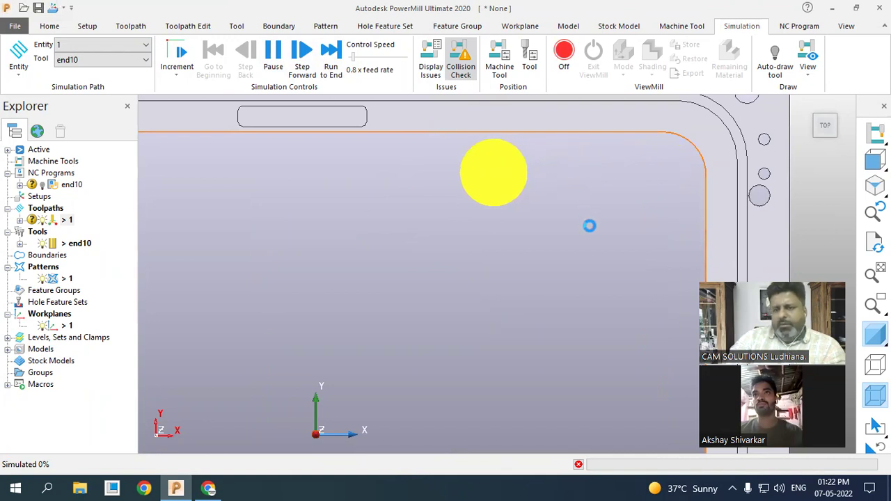
Examine the gap between the moving tool and the pocket curve up close, and pause the simulation.
{"action": "scroll", "coordinate": [589, 225], "scroll_direction": "down", "scroll_amount": 3}
{"action": "scroll", "coordinate": [495, 191], "scroll_direction": "up", "scroll_amount": 4}
{"action": "scroll", "coordinate": [512, 172], "scroll_direction": "up", "scroll_amount": 1}
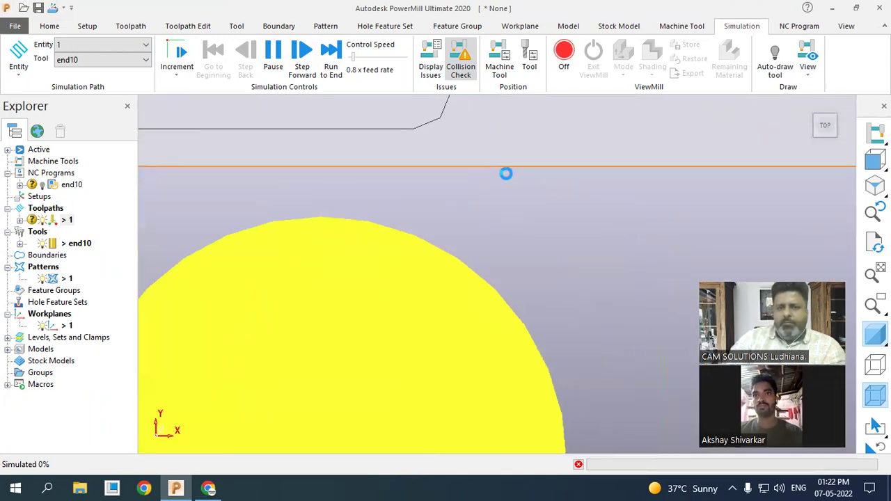
{"action": "scroll", "coordinate": [503, 223], "scroll_direction": "down", "scroll_amount": 5}
{"action": "scroll", "coordinate": [392, 221], "scroll_direction": "up", "scroll_amount": 4}
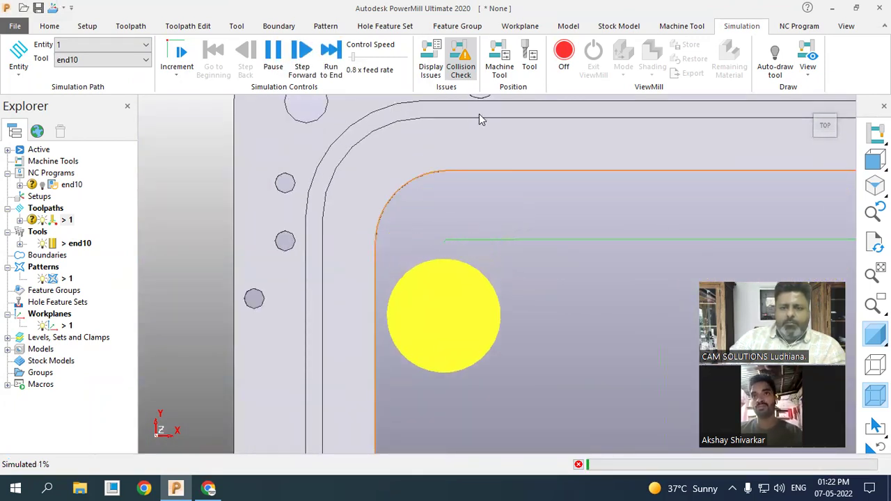
{"action": "left_click", "coordinate": [273, 54]}
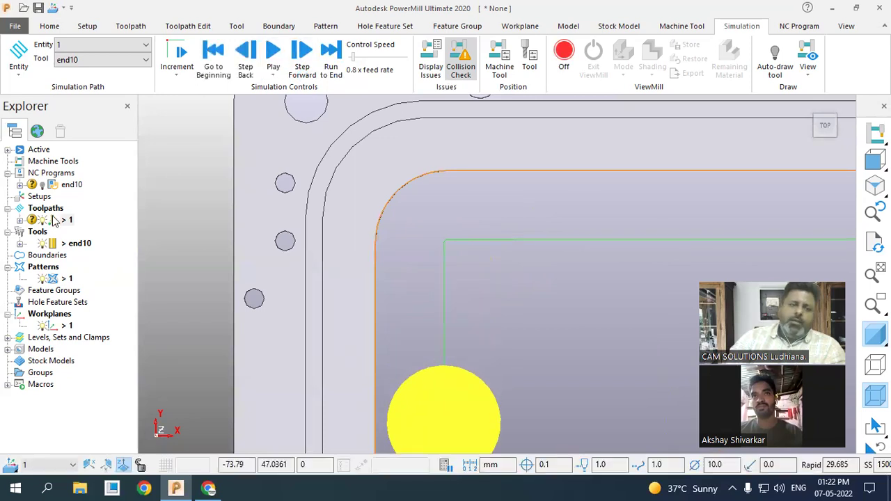
Reopen toolpath 1 for editing, set its curve thickness to 0, and recalculate it.
{"action": "right_click", "coordinate": [62, 220]}
{"action": "left_click", "coordinate": [122, 82]}
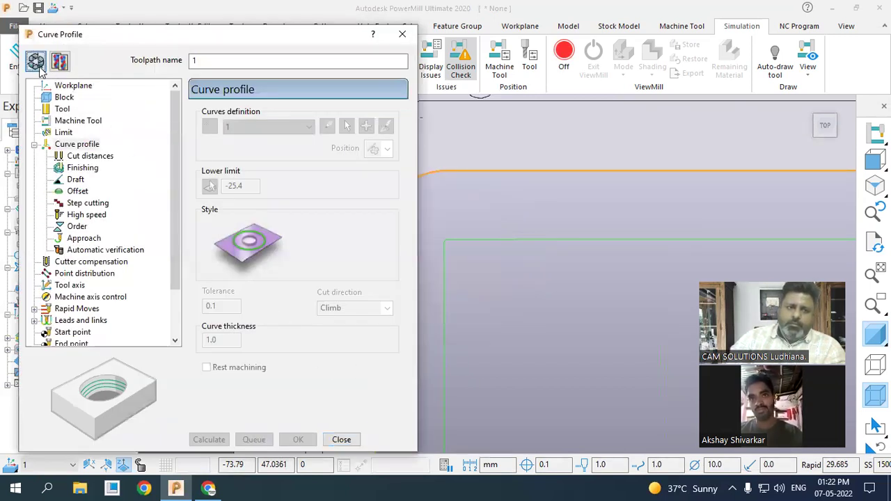
{"action": "left_click", "coordinate": [36, 62]}
{"action": "left_click", "coordinate": [221, 340]}
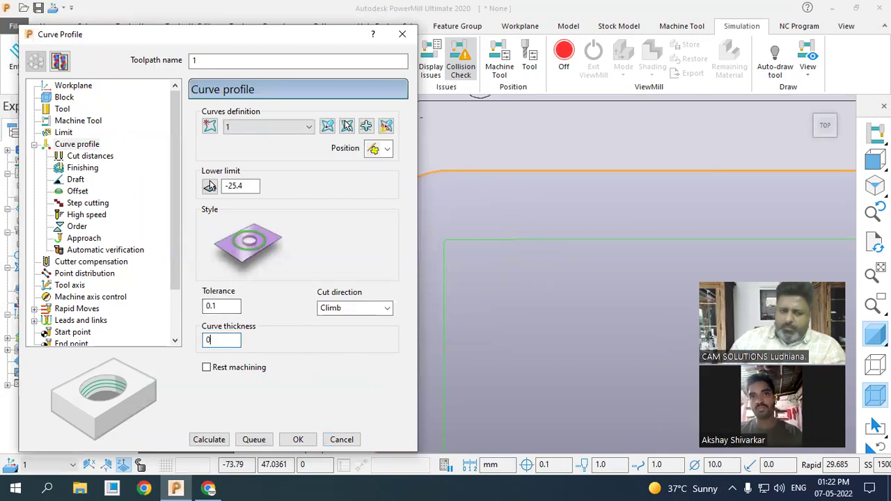
{"action": "type", "text": "0"}
{"action": "left_click", "coordinate": [217, 441]}
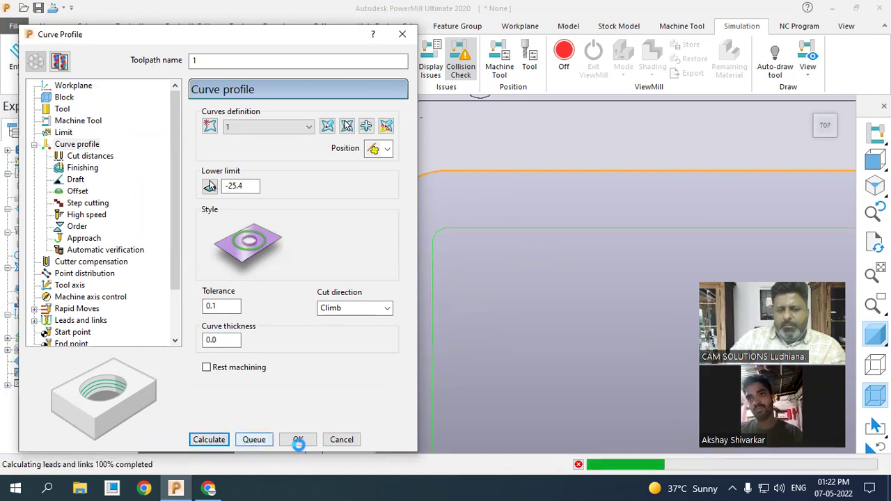
{"action": "left_click", "coordinate": [336, 443]}
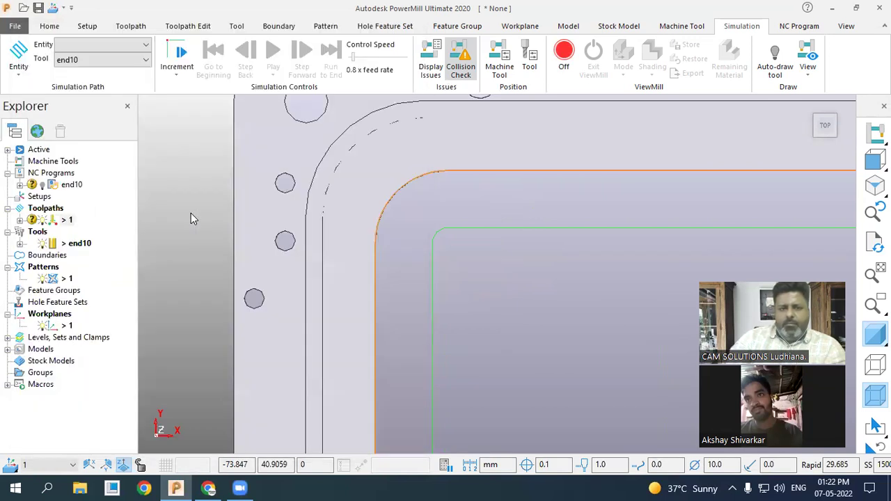
Load the recalculated toolpath 1 for simulation and play it from the pocket corner in the top view.
{"action": "scroll", "coordinate": [195, 208], "scroll_direction": "up", "scroll_amount": 3}
{"action": "left_click", "coordinate": [136, 44]}
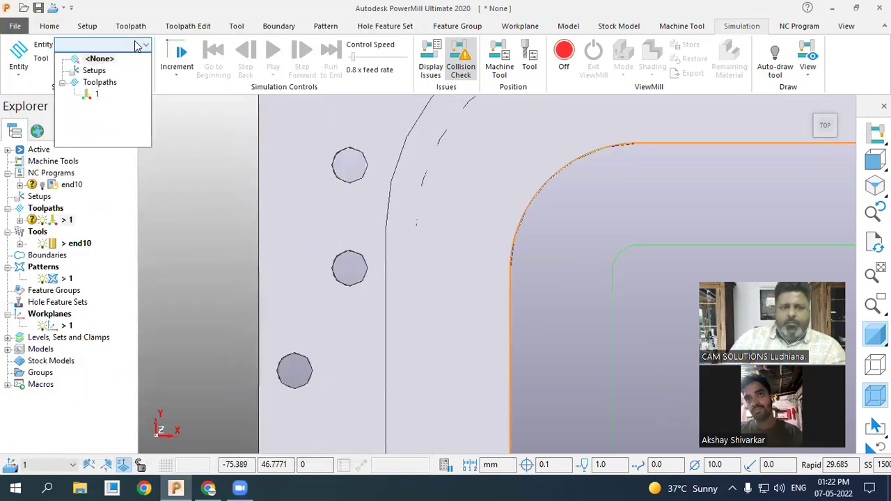
{"action": "left_click", "coordinate": [98, 93]}
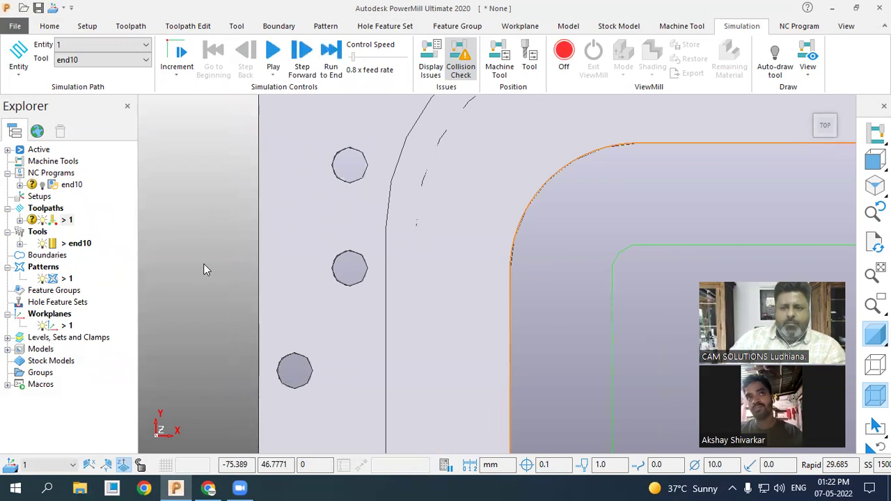
{"action": "scroll", "coordinate": [205, 270], "scroll_direction": "down", "scroll_amount": 2}
{"action": "scroll", "coordinate": [636, 221], "scroll_direction": "down", "scroll_amount": 2}
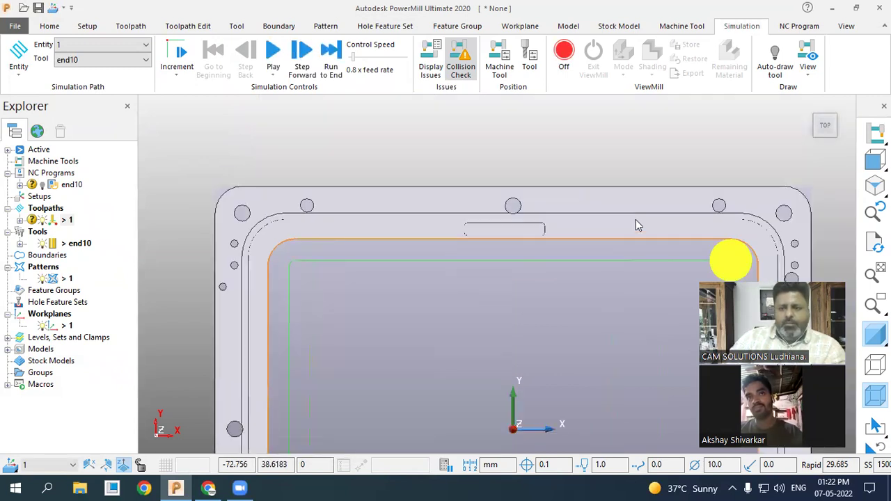
{"action": "scroll", "coordinate": [733, 264], "scroll_direction": "up", "scroll_amount": 3}
{"action": "scroll", "coordinate": [733, 265], "scroll_direction": "up", "scroll_amount": 1}
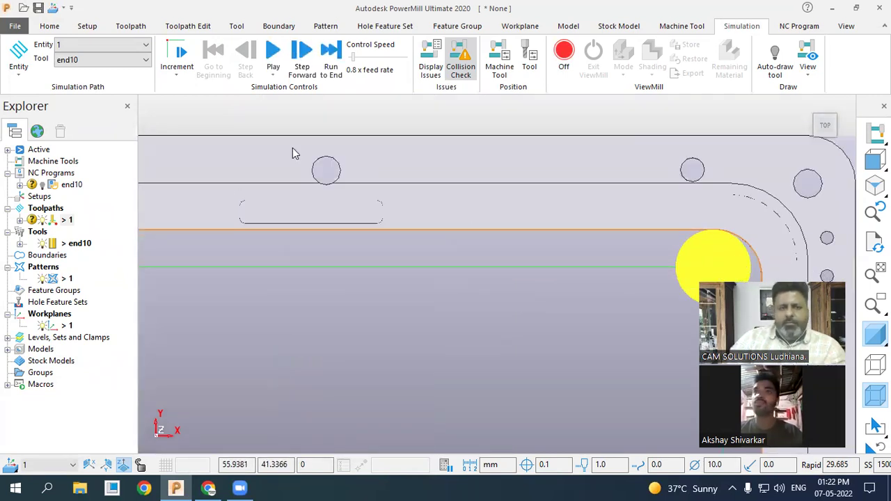
{"action": "left_click", "coordinate": [270, 61]}
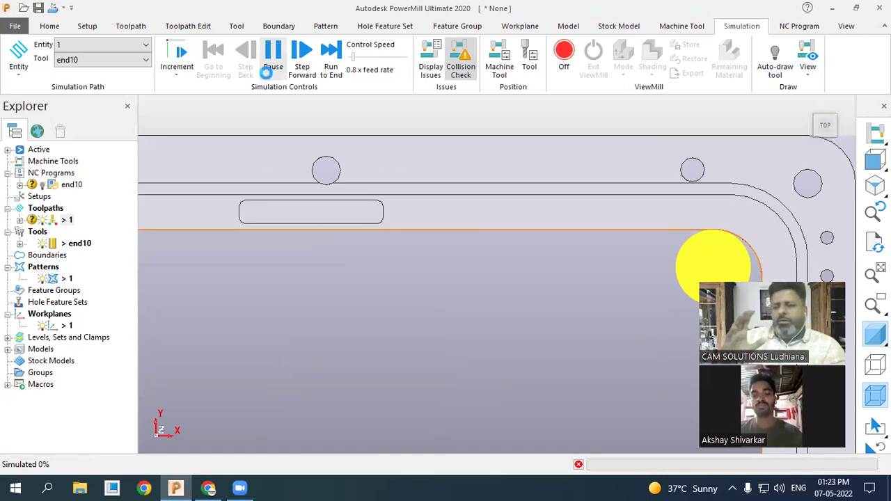
Check the tool's contact with the pocket curve, pause the simulation, and inspect the toolpath in isometric view.
{"action": "scroll", "coordinate": [449, 169], "scroll_direction": "down", "scroll_amount": 3}
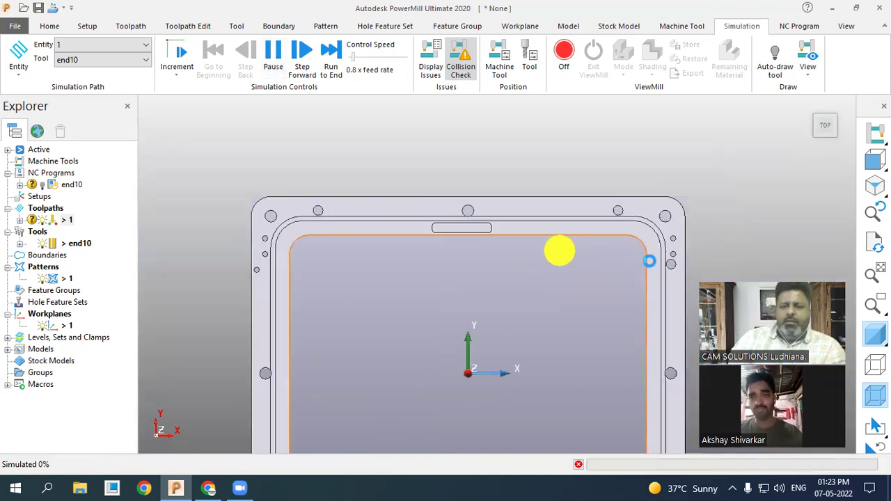
{"action": "scroll", "coordinate": [385, 215], "scroll_direction": "up", "scroll_amount": 4}
{"action": "scroll", "coordinate": [563, 229], "scroll_direction": "down", "scroll_amount": 4}
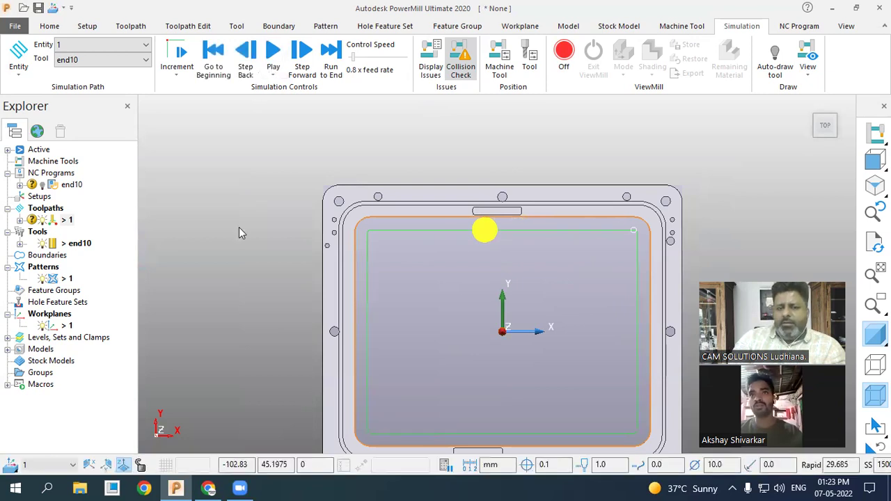
{"action": "key", "text": "ctrl+0"}
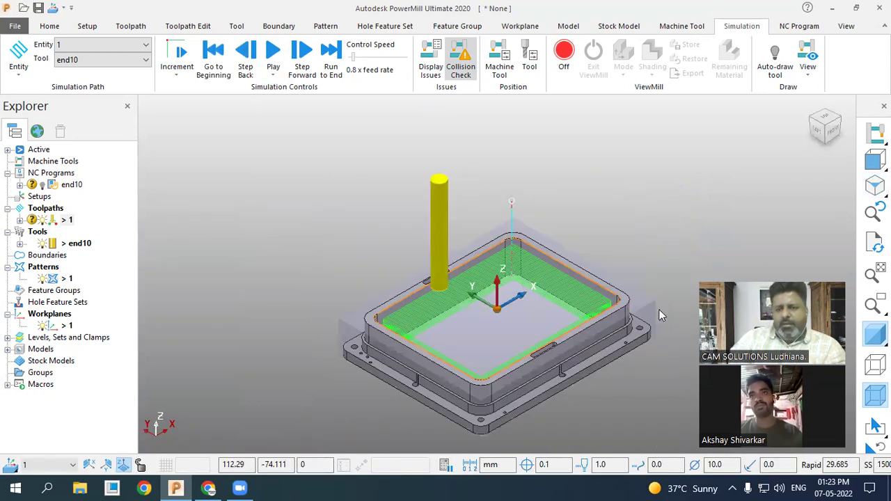
{"action": "scroll", "coordinate": [618, 347], "scroll_direction": "up", "scroll_amount": 2}
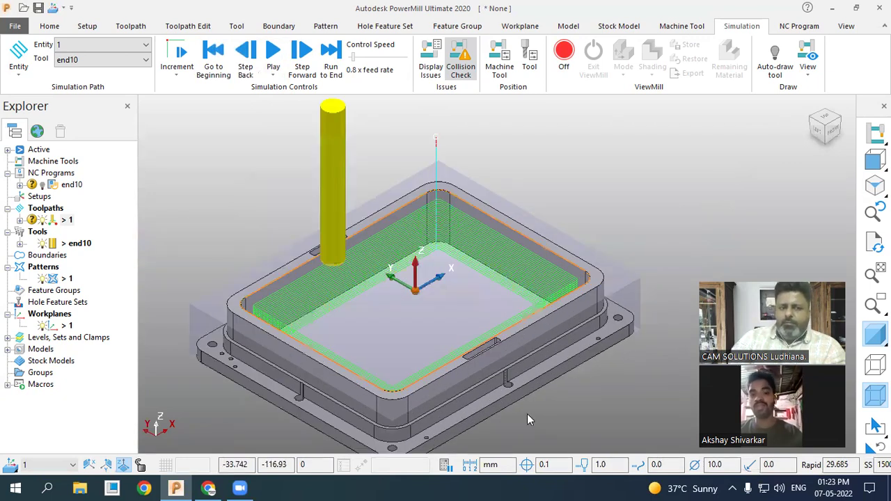
Try twice to open pattern 1 in the Curve Editor, agreeing to unlock it and invalidate toolpath 1.
{"action": "right_click", "coordinate": [67, 279]}
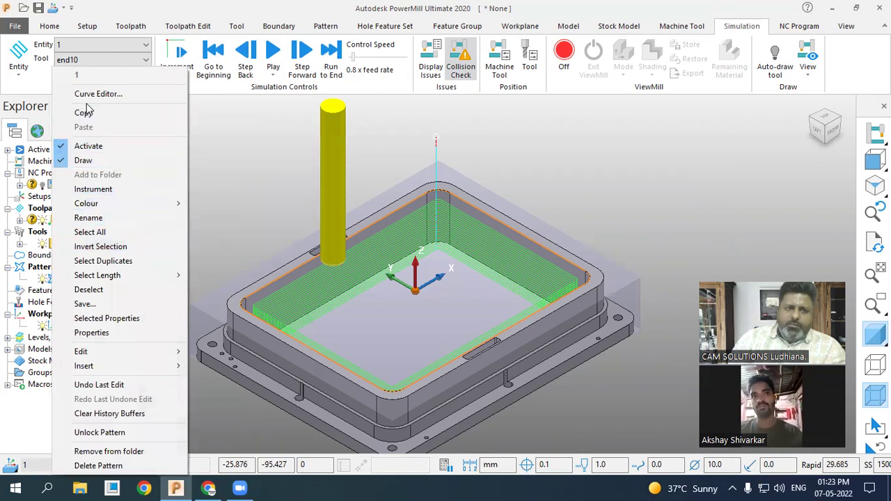
{"action": "left_click", "coordinate": [86, 93]}
{"action": "left_click", "coordinate": [142, 153]}
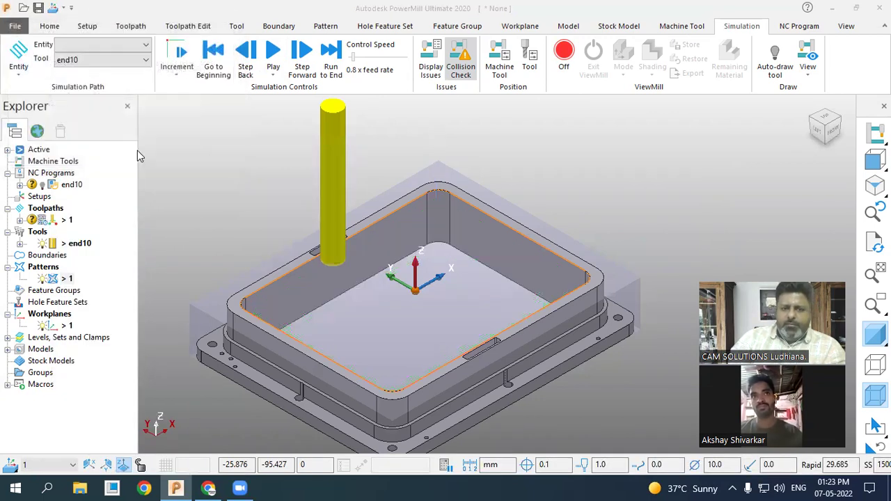
{"action": "left_click", "coordinate": [225, 201]}
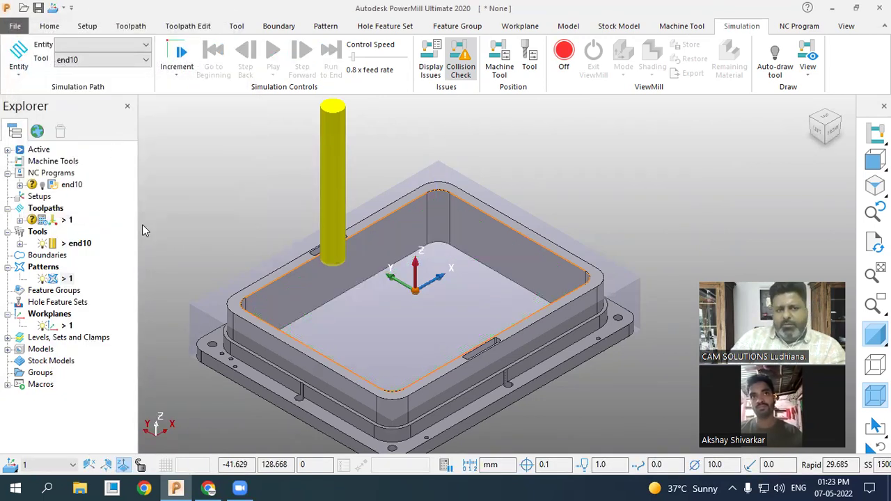
{"action": "right_click", "coordinate": [59, 279]}
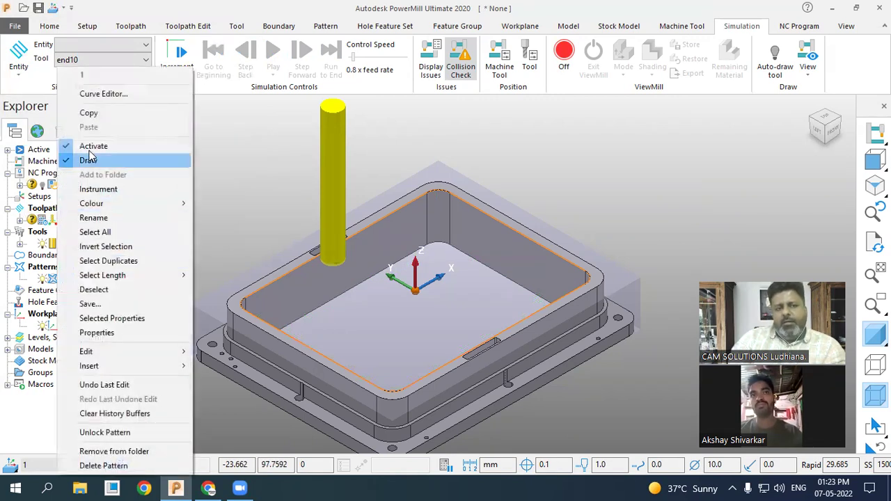
{"action": "left_click", "coordinate": [114, 94]}
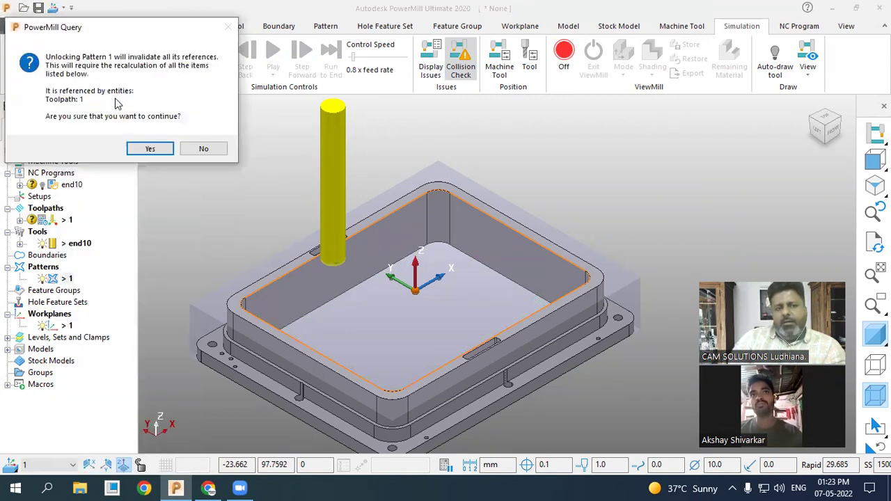
{"action": "left_click", "coordinate": [142, 147]}
{"action": "left_click", "coordinate": [226, 199]}
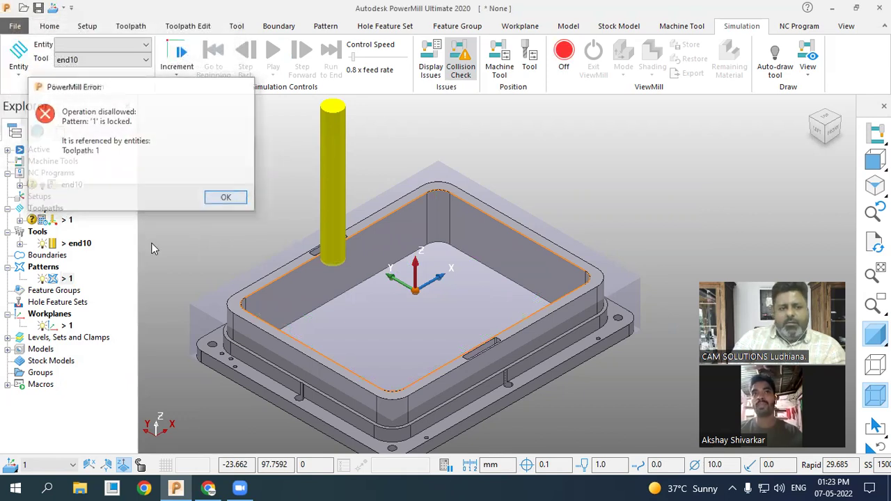
Open the curve profile settings of toolpath 1 and try to edit its pattern 1 from the curves definition.
{"action": "right_click", "coordinate": [59, 223]}
{"action": "left_click", "coordinate": [96, 85]}
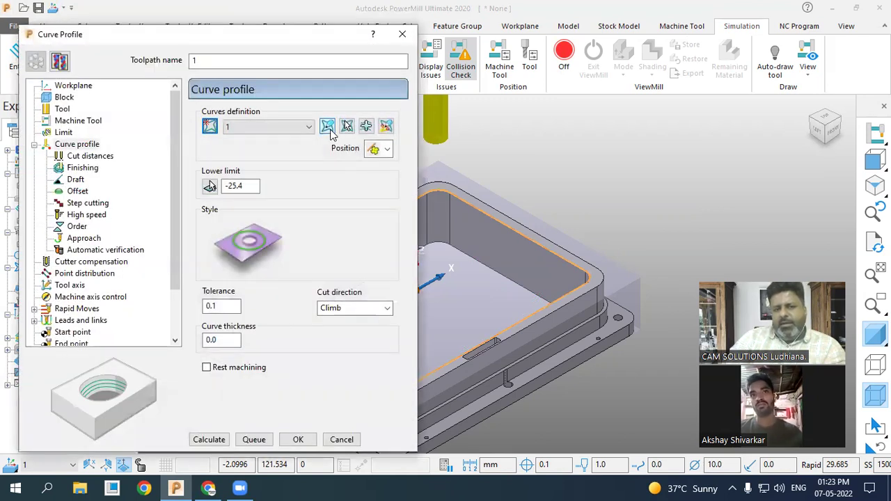
{"action": "left_click", "coordinate": [331, 132]}
{"action": "left_click", "coordinate": [357, 185]}
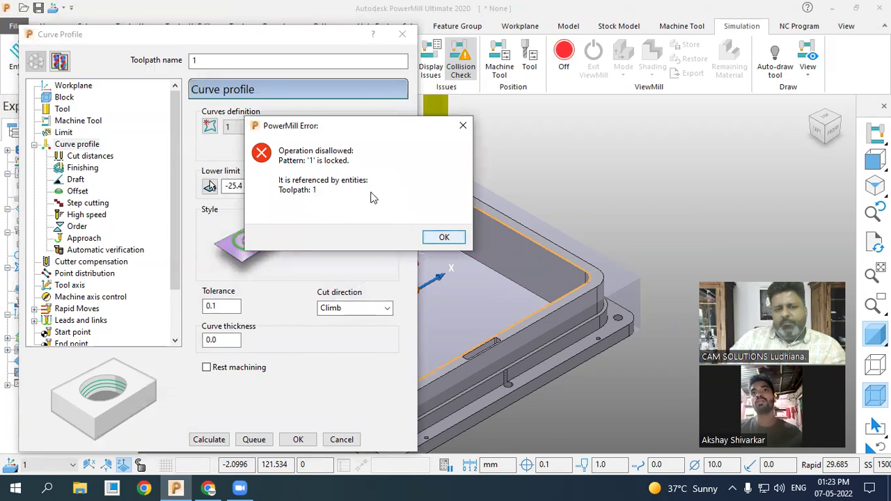
{"action": "left_click", "coordinate": [451, 238]}
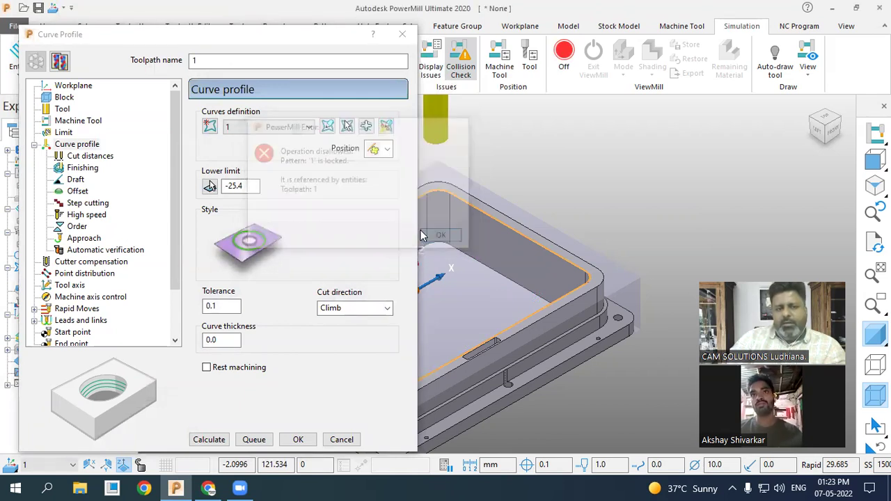
Create a new pattern 2 for the toolpath's curves definition, open it in the Curve Editor, and hide pattern 1.
{"action": "left_click", "coordinate": [209, 129]}
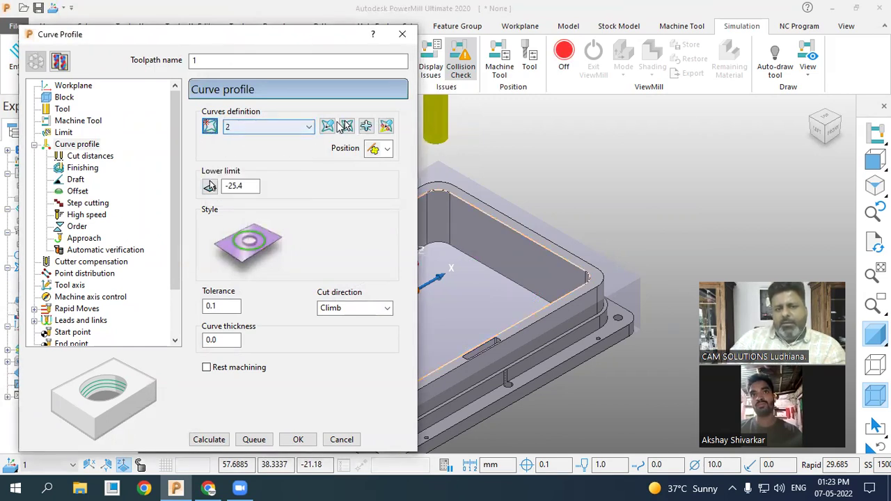
{"action": "left_click", "coordinate": [324, 129]}
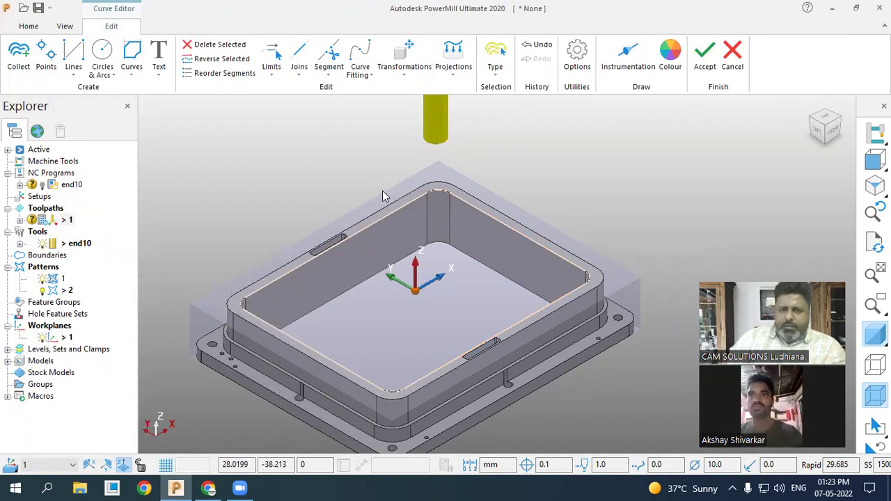
{"action": "left_click", "coordinate": [43, 279]}
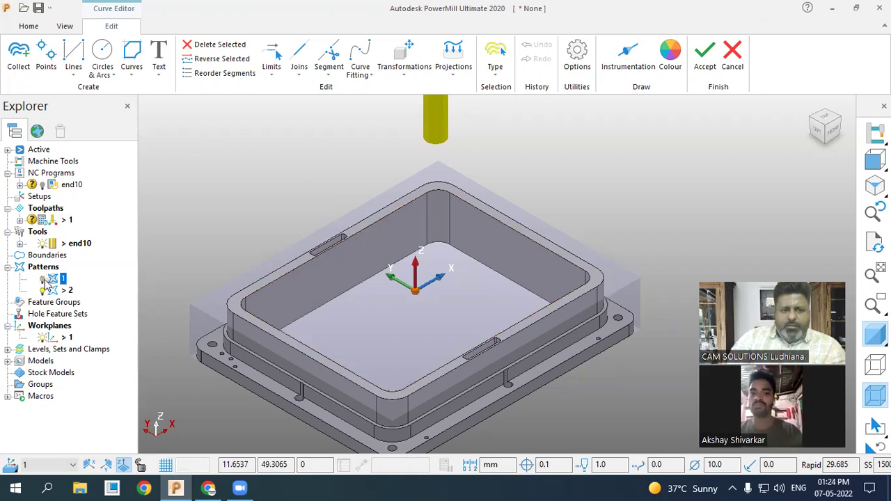
Create a composite curve in pattern 2 that follows the full upper inner edge of the pocket.
{"action": "left_click", "coordinate": [128, 78]}
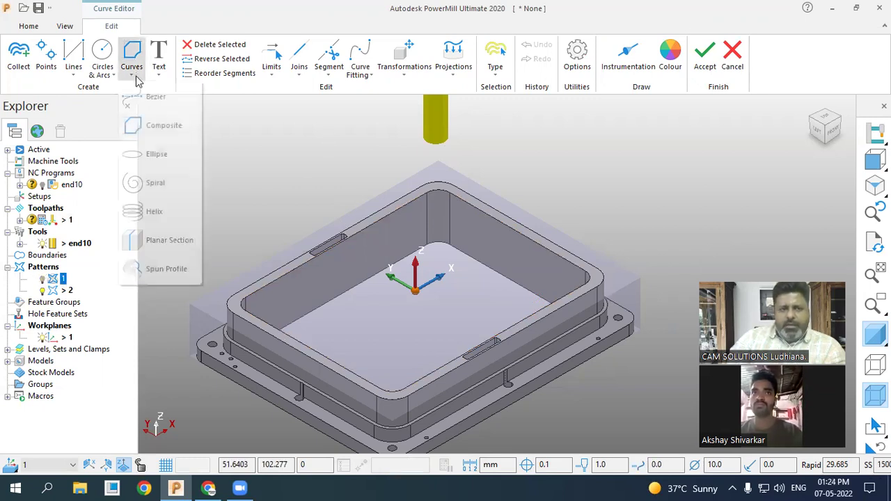
{"action": "left_click", "coordinate": [160, 124]}
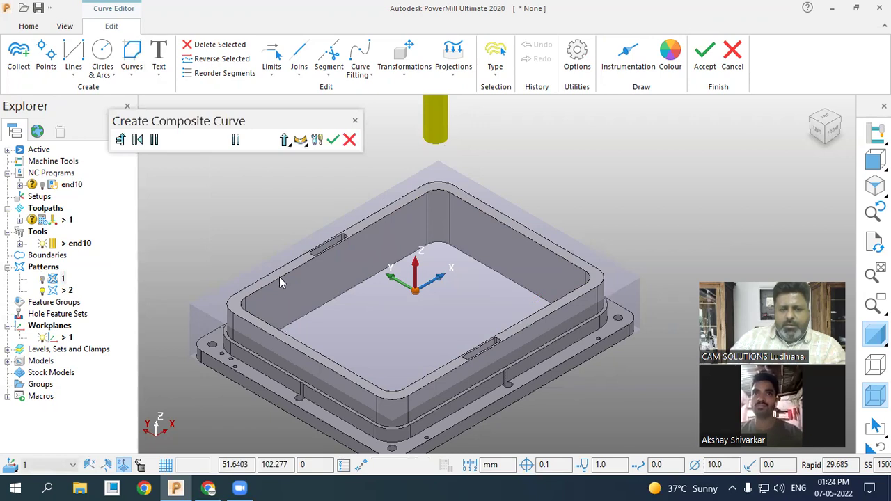
{"action": "left_click", "coordinate": [321, 254]}
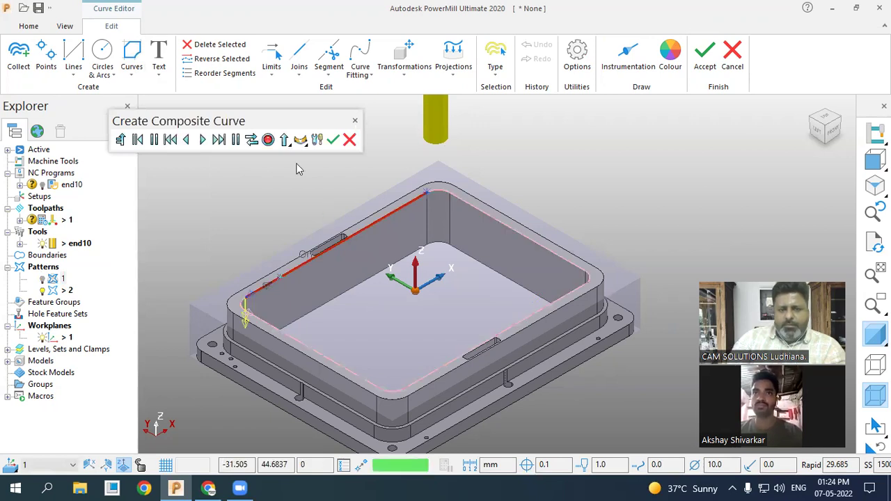
{"action": "left_click", "coordinate": [218, 140]}
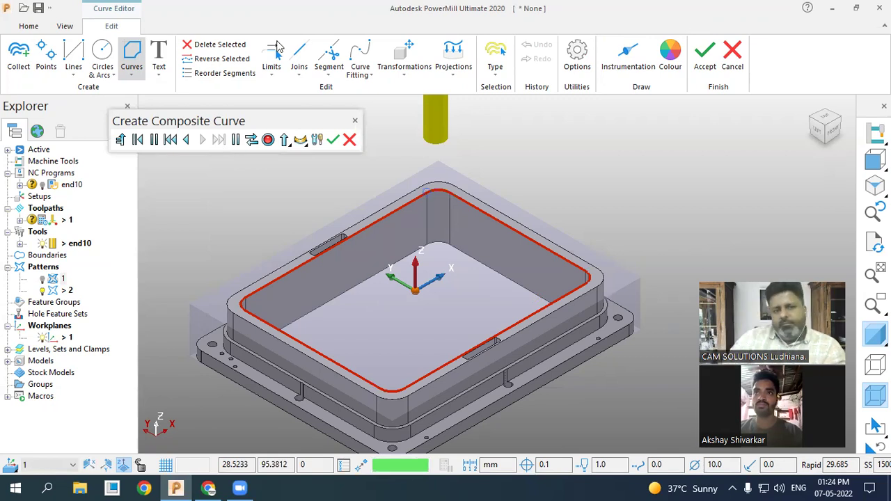
{"action": "left_click", "coordinate": [297, 141]}
{"action": "left_click", "coordinate": [333, 139]}
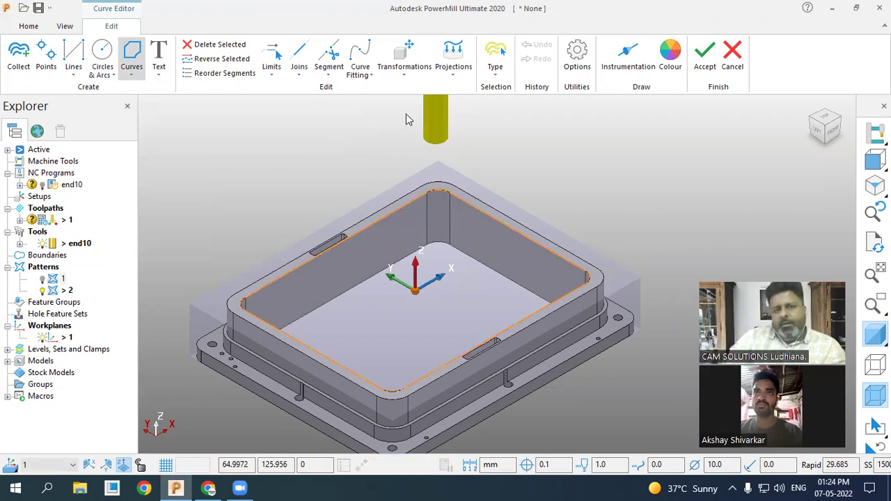
Start an Offset transformation of the pocket curve that keeps the original, with the number of copies at 1.
{"action": "left_click", "coordinate": [453, 55]}
{"action": "left_click", "coordinate": [402, 123]}
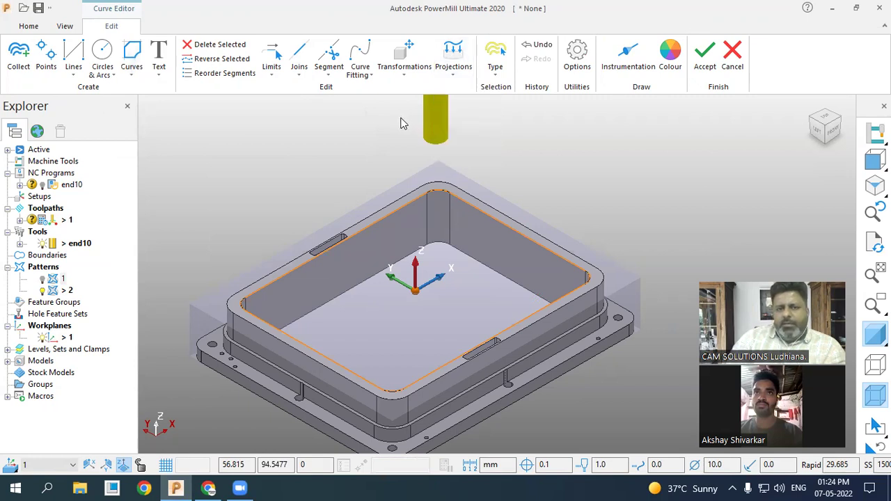
{"action": "left_click", "coordinate": [407, 73]}
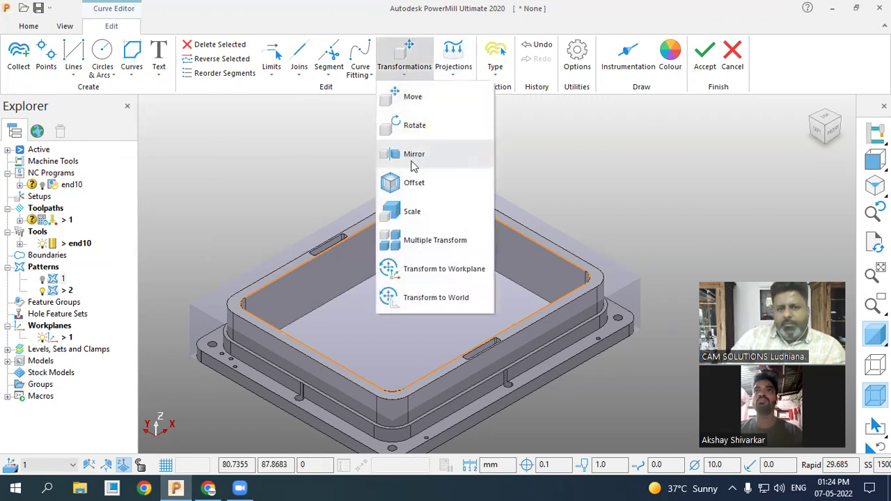
{"action": "left_click", "coordinate": [409, 182]}
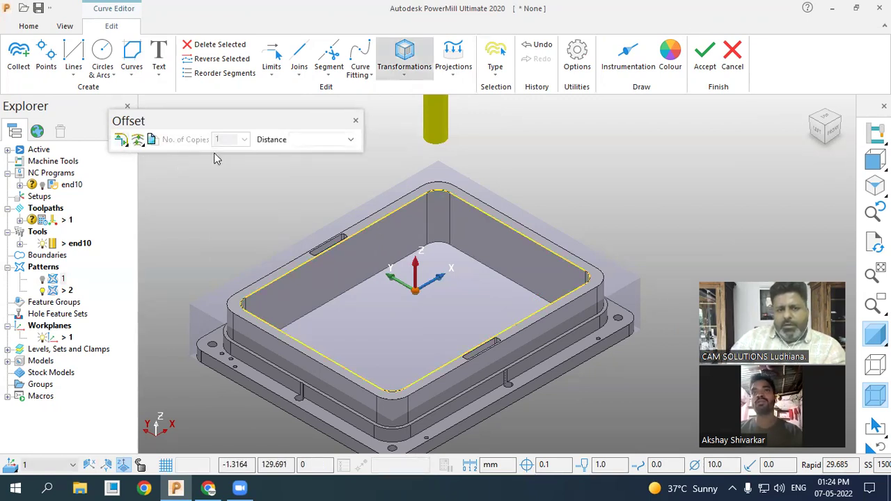
{"action": "left_click", "coordinate": [152, 140]}
{"action": "left_click", "coordinate": [237, 142]}
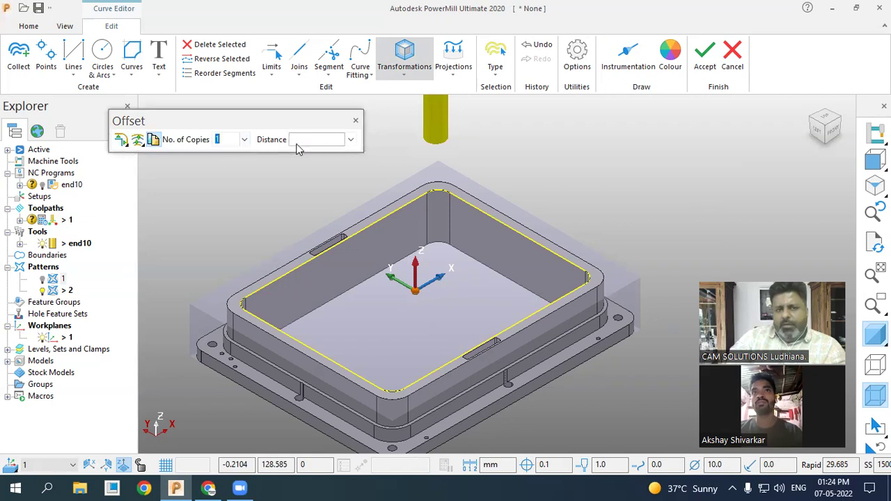